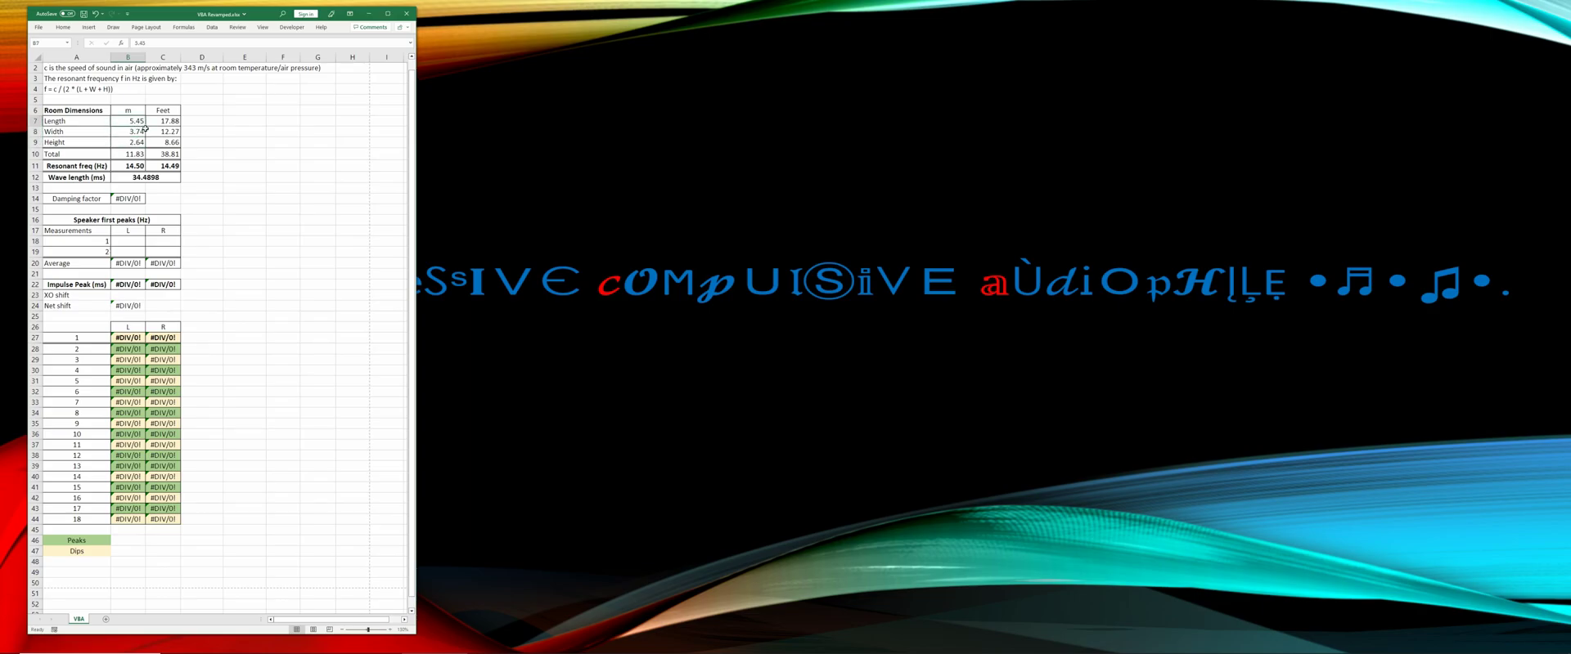
Step: Examine the room dimensions, their total in metres and the formula behind the resonant frequency in the spreadsheet
click(140, 133)
click(138, 143)
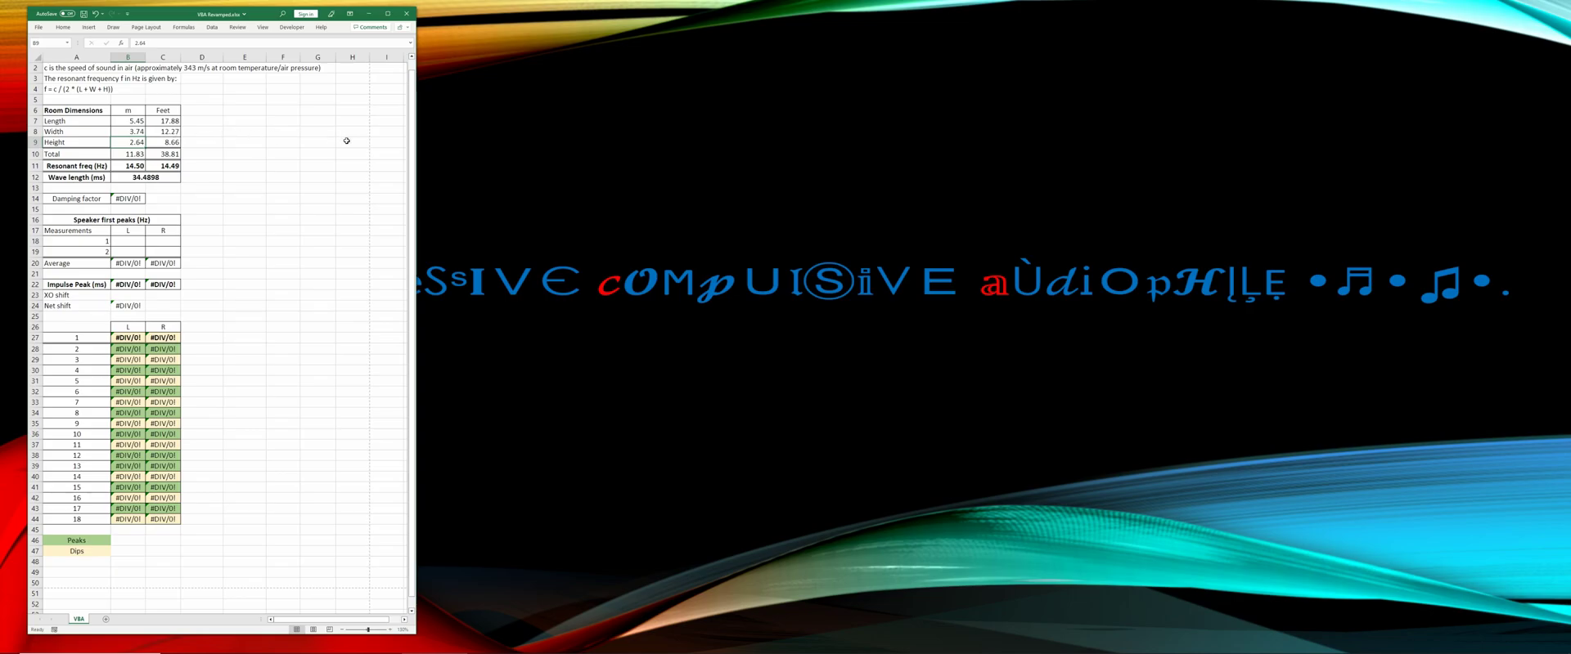
drag(133, 122, 138, 141)
click(135, 156)
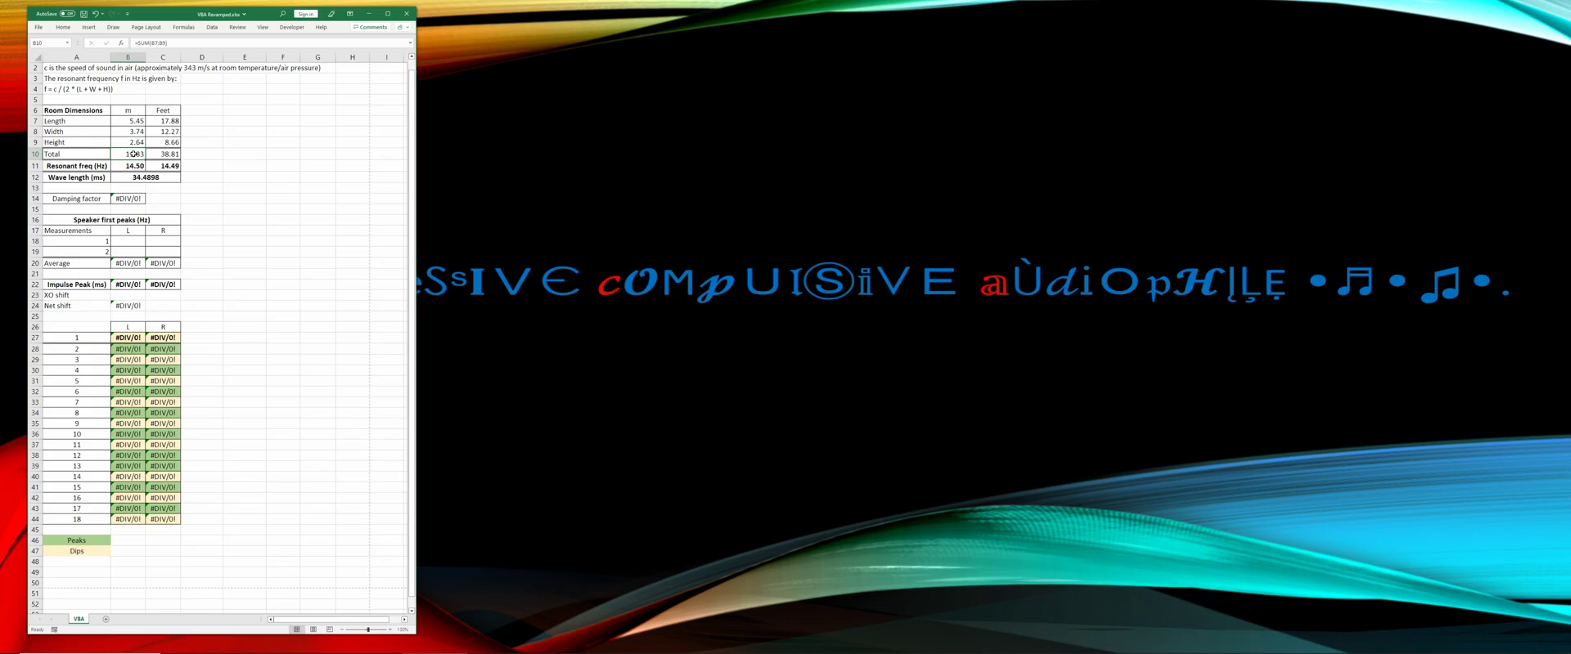
click(131, 165)
double_click(144, 43)
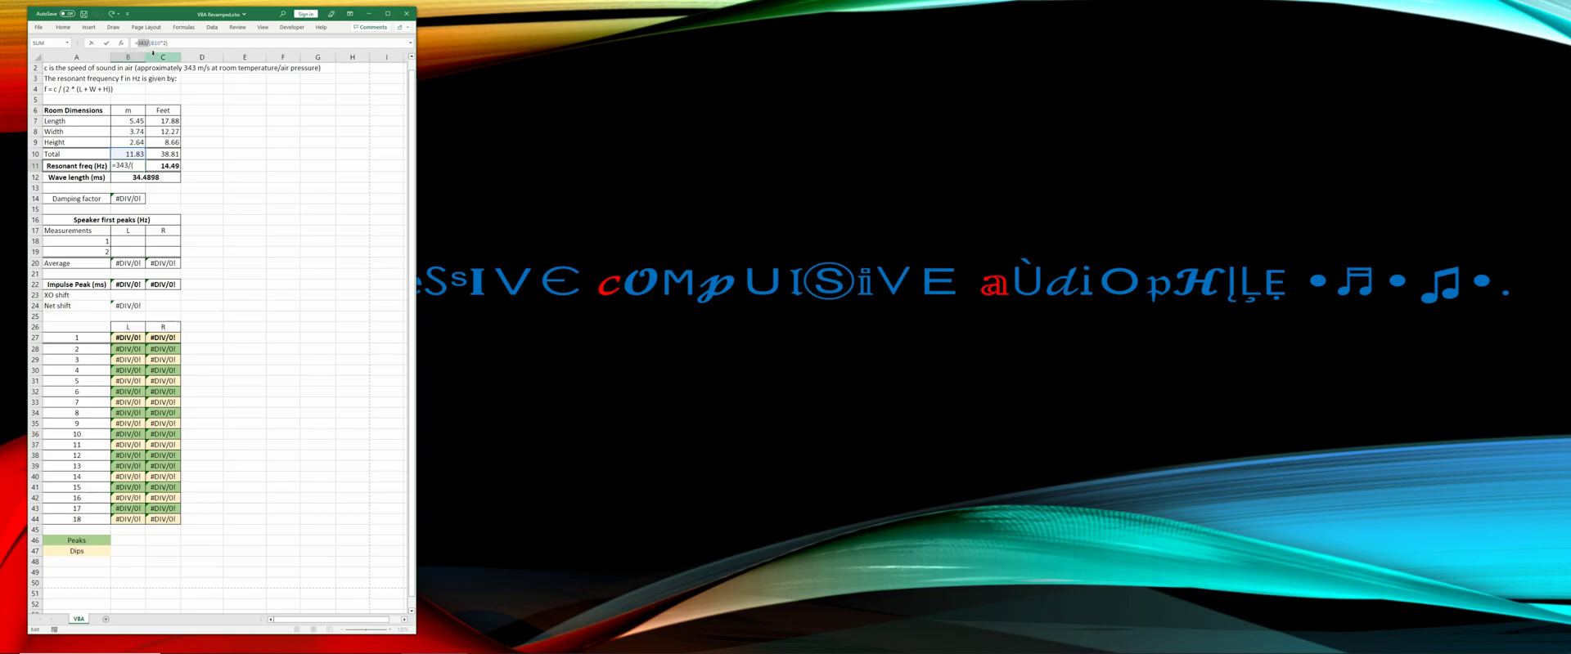
click(128, 155)
key(Escape)
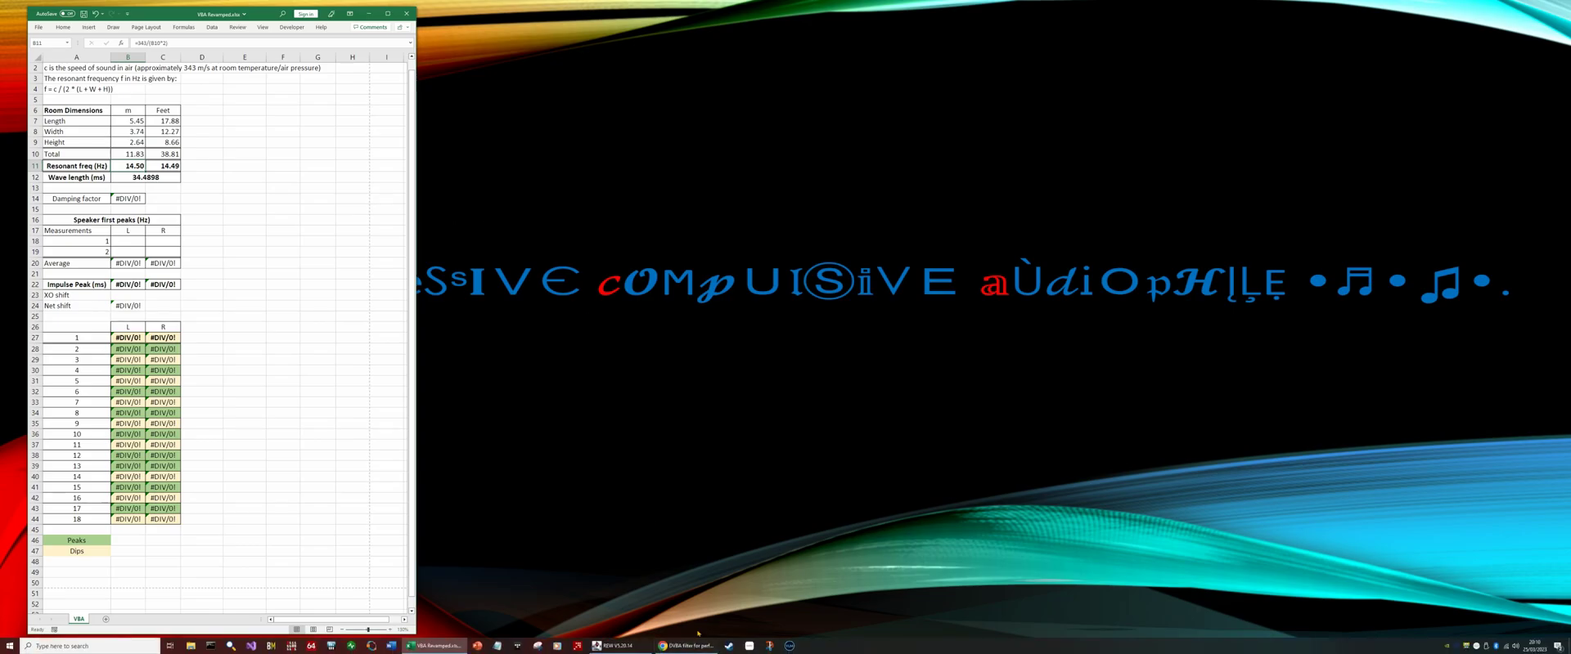
Step: Switch to REW and open its Overlays, Measurement actions, Trace arithmetic, IR windows and Measurement info windows
click(629, 649)
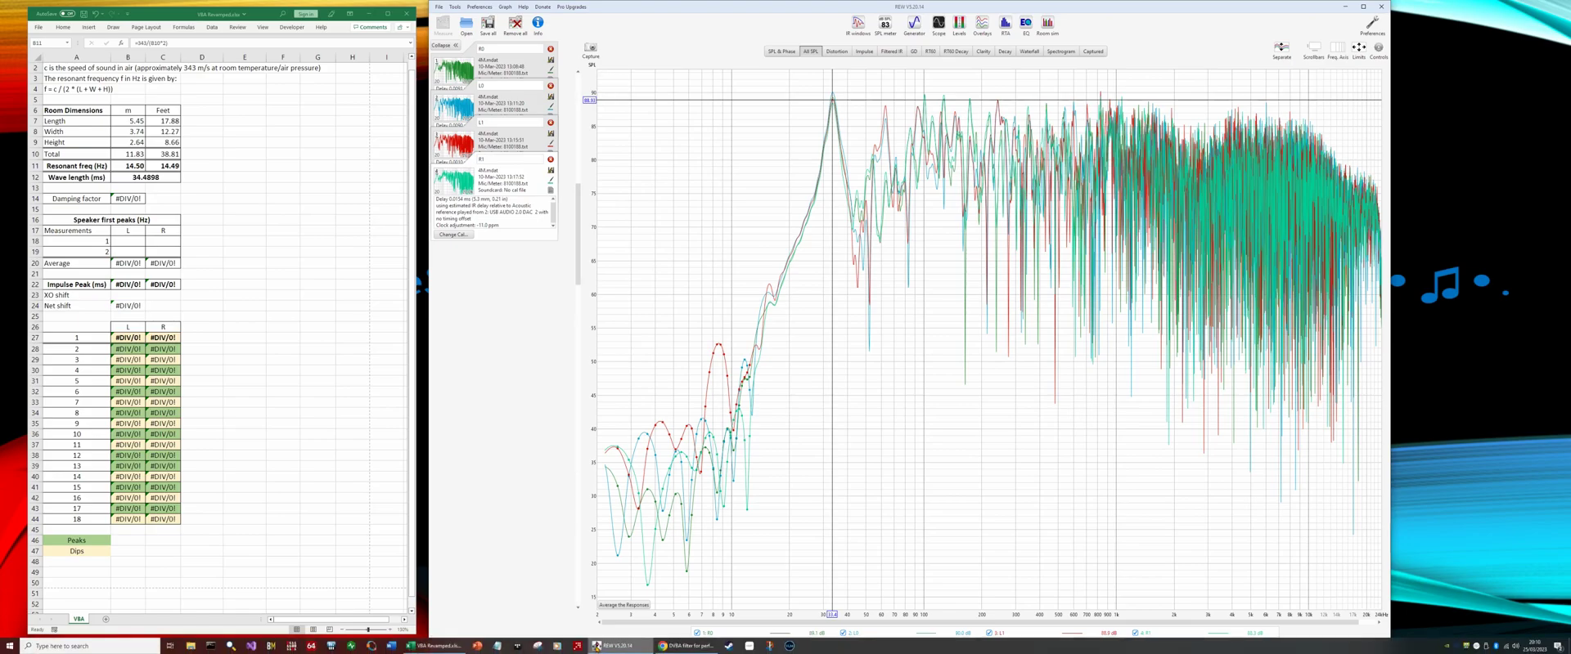
click(981, 24)
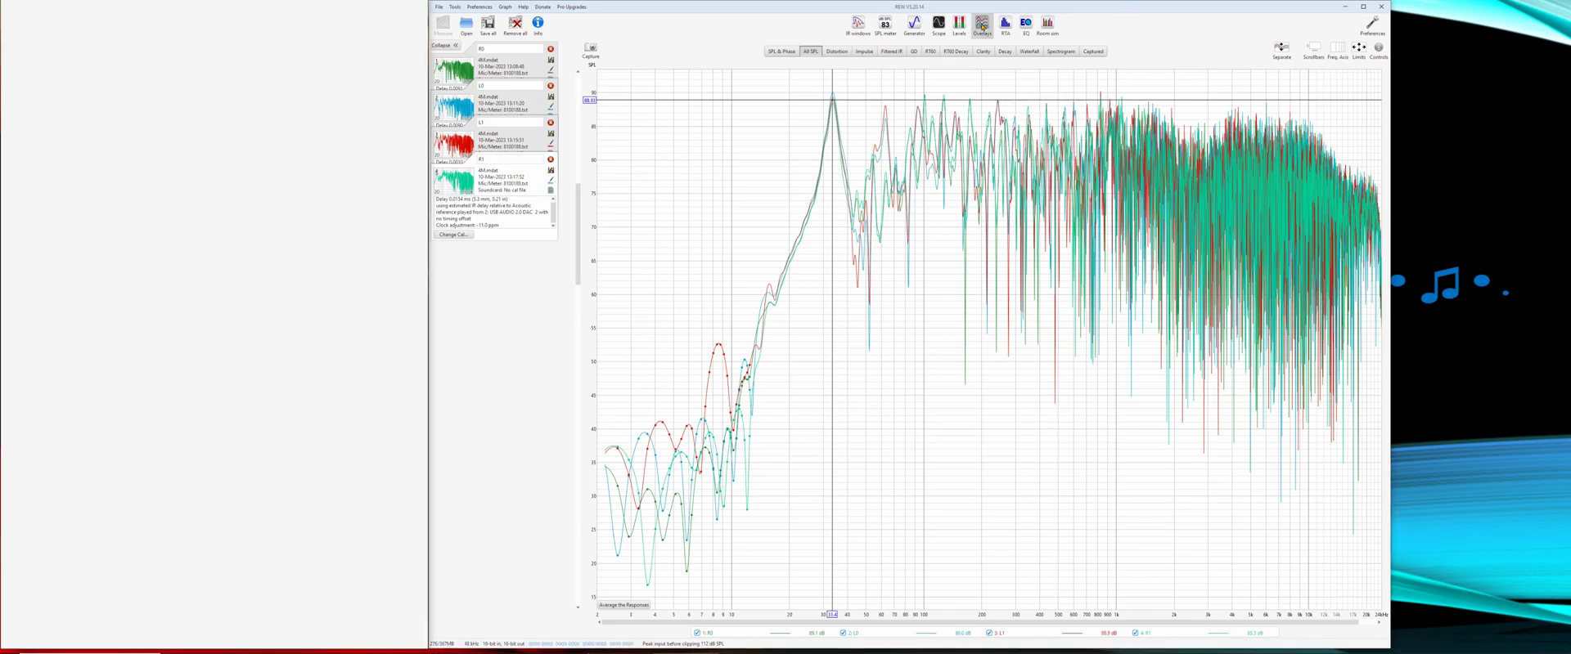
click(1378, 47)
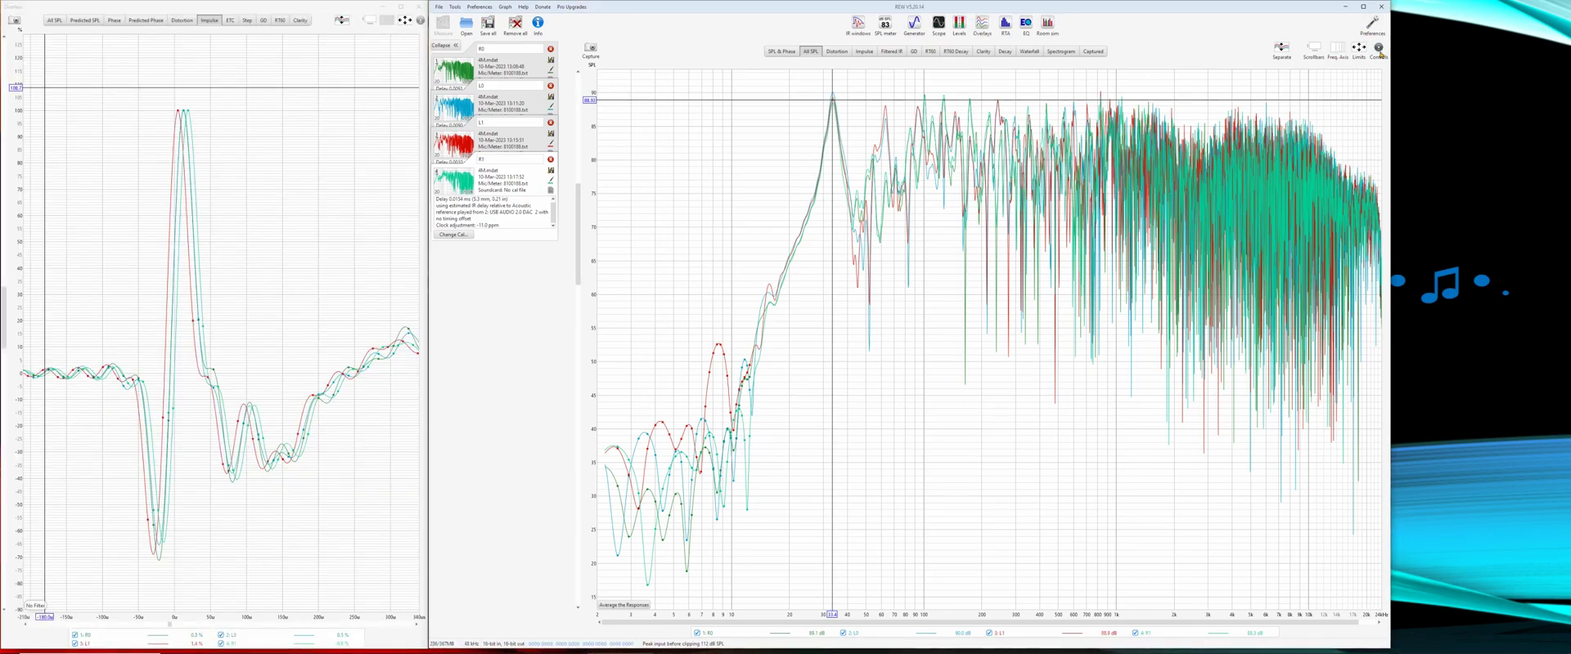
click(1292, 79)
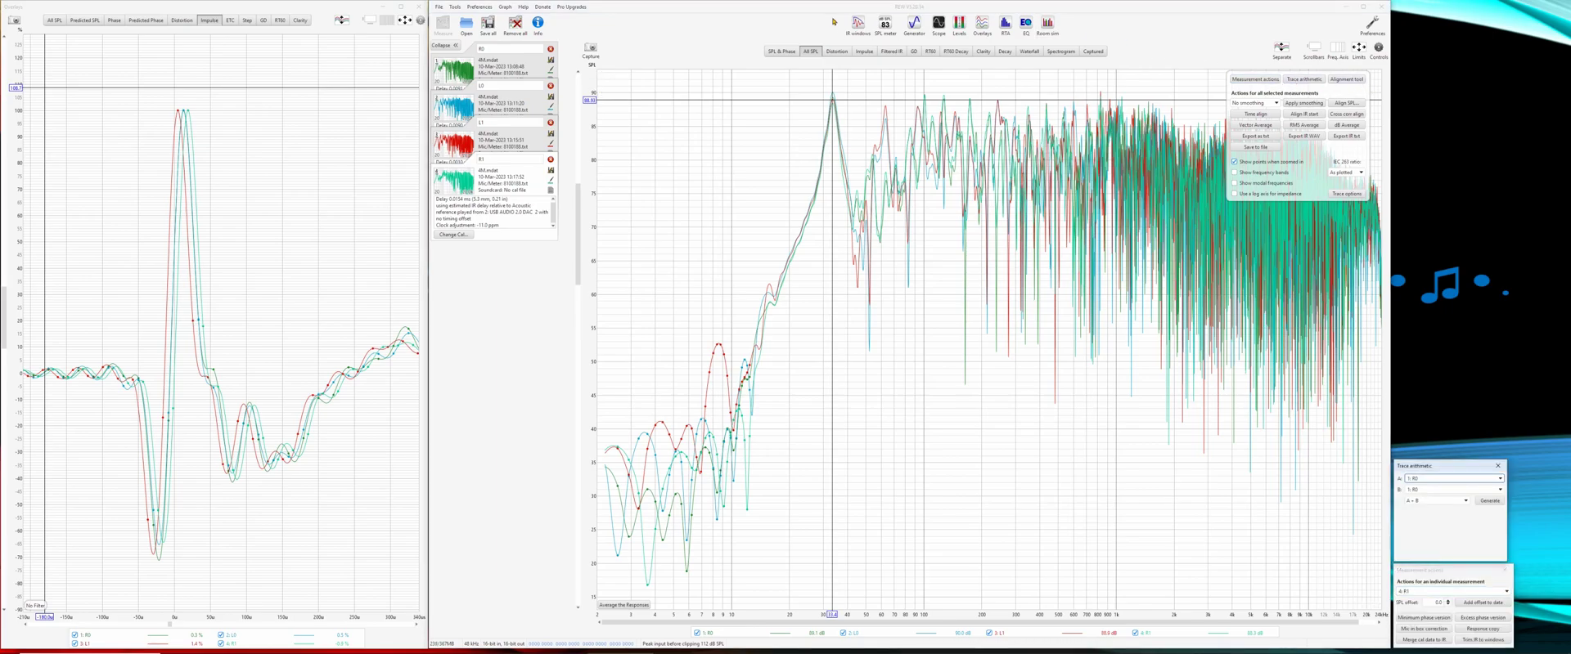
click(857, 25)
click(538, 24)
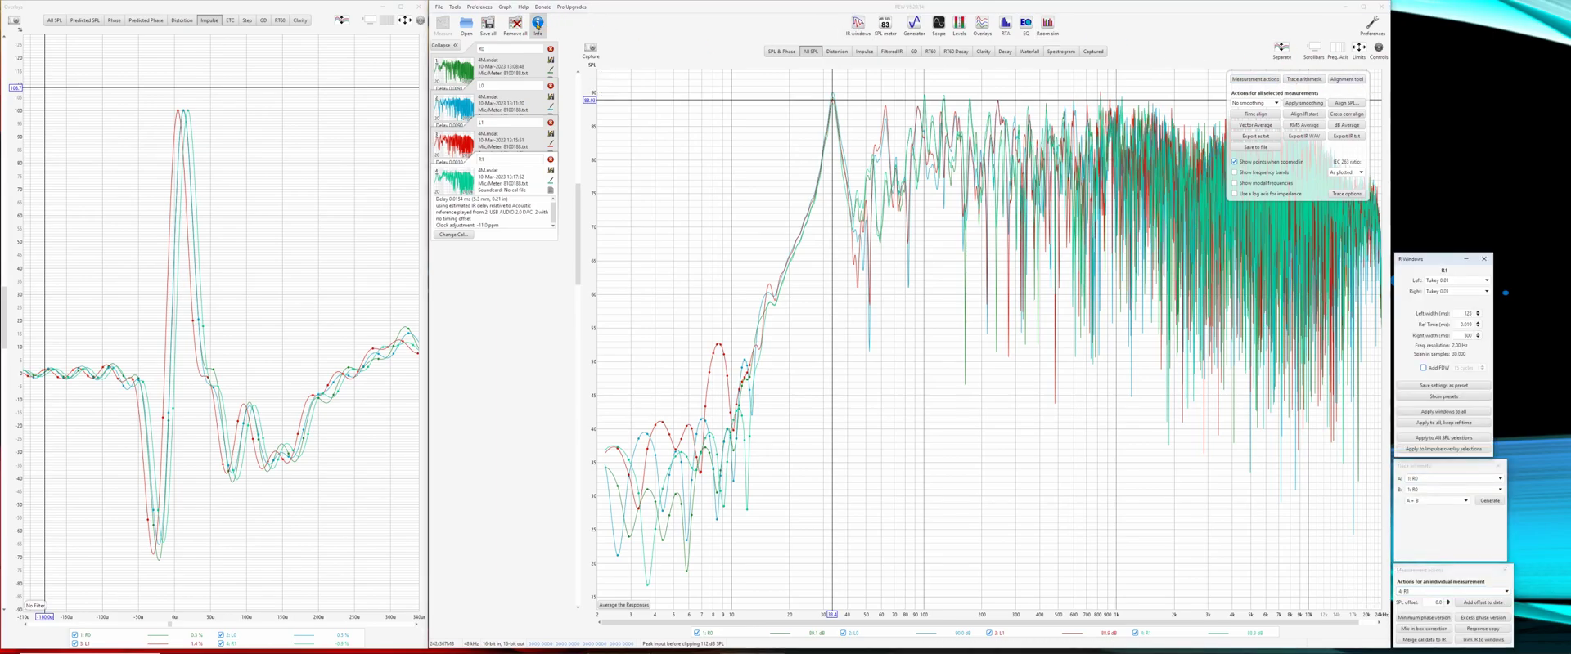
click(1379, 48)
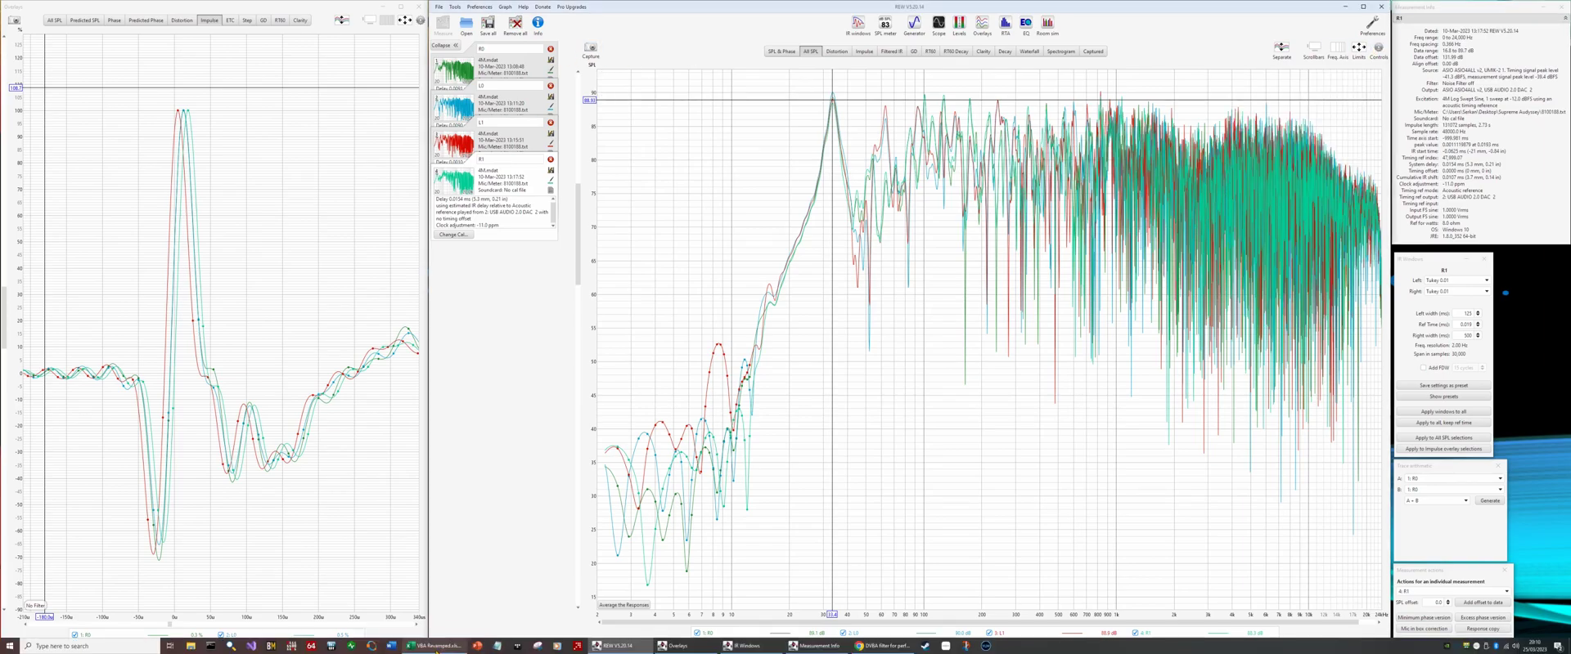
Step: Bring up the Excel spreadsheet beside REW and compare the first low-frequency dip in the All SPL graph with the calculated resonant frequency
click(434, 646)
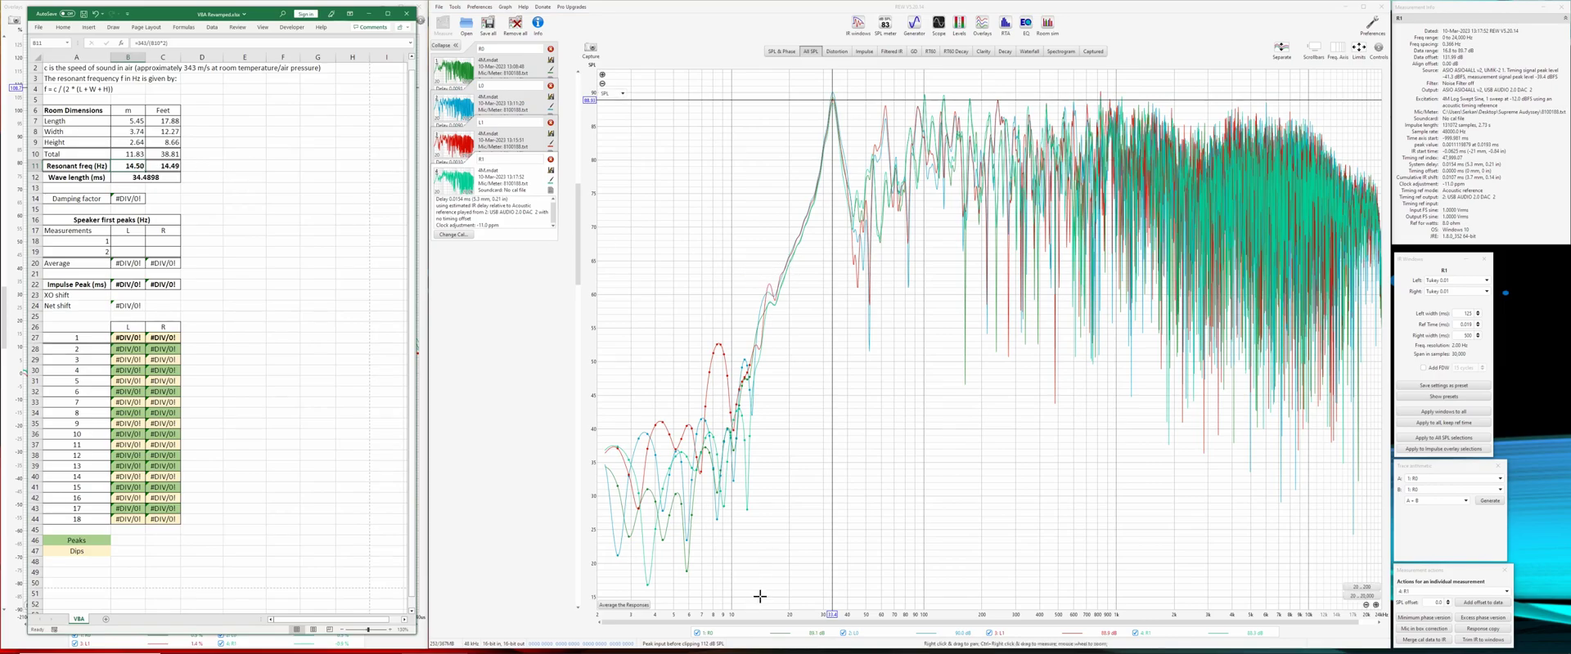
drag(743, 262, 799, 318)
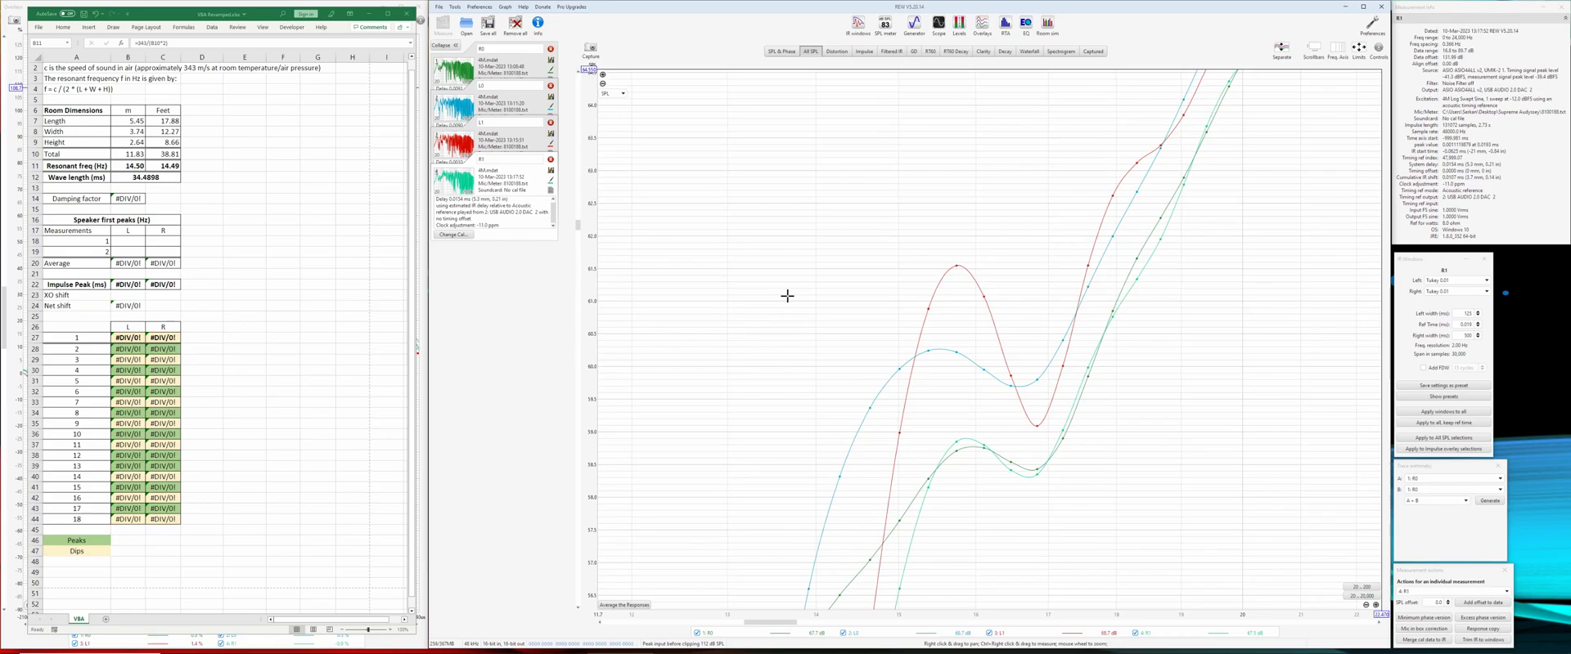
click(1033, 474)
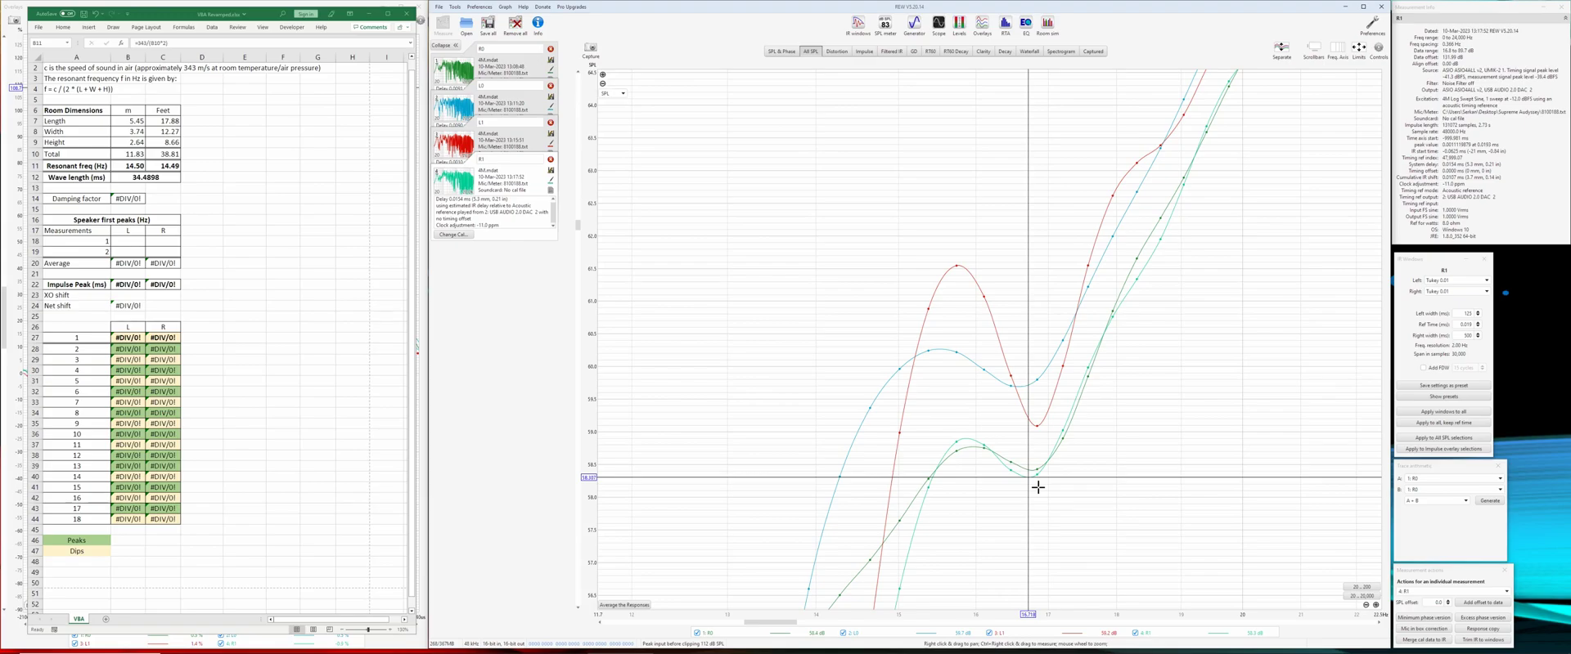
click(129, 166)
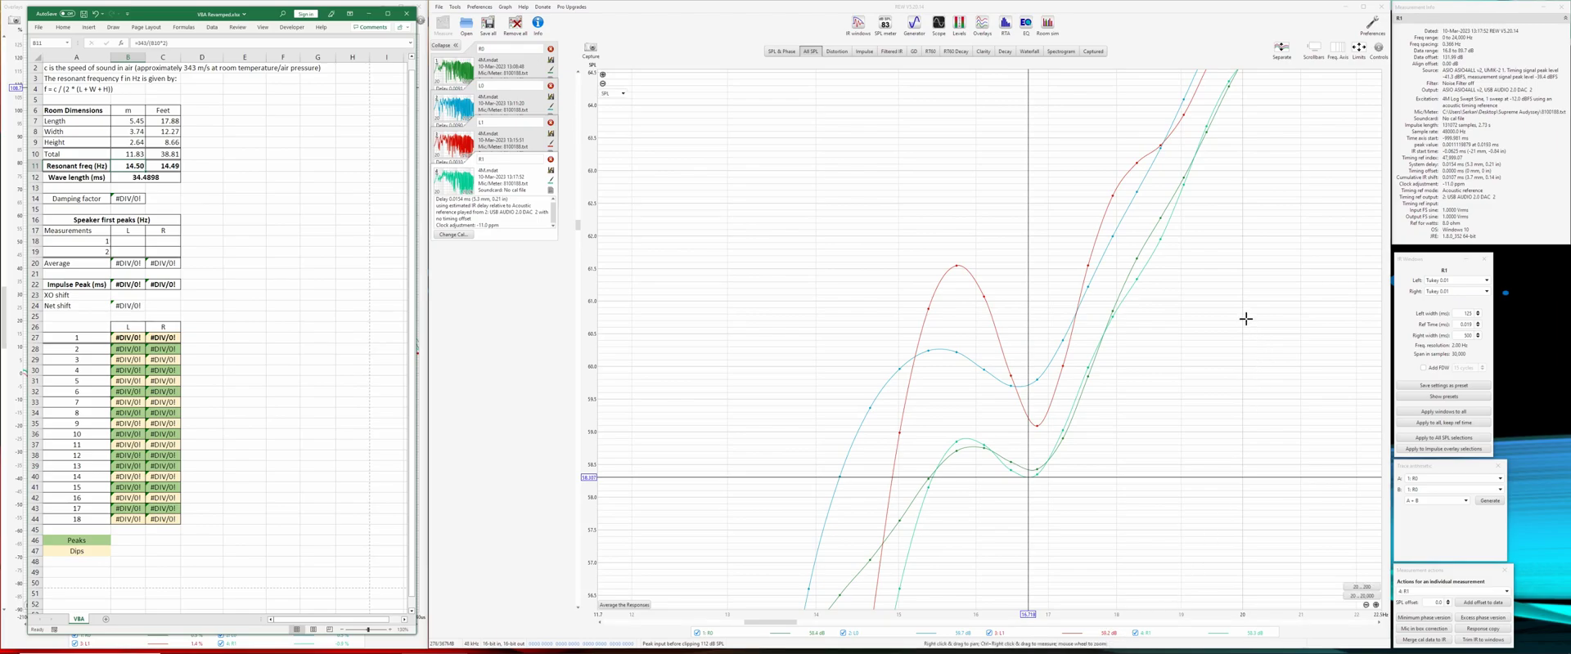
Step: Fit the All SPL graph to the data, and enlarge the area around the first major peak
click(1358, 47)
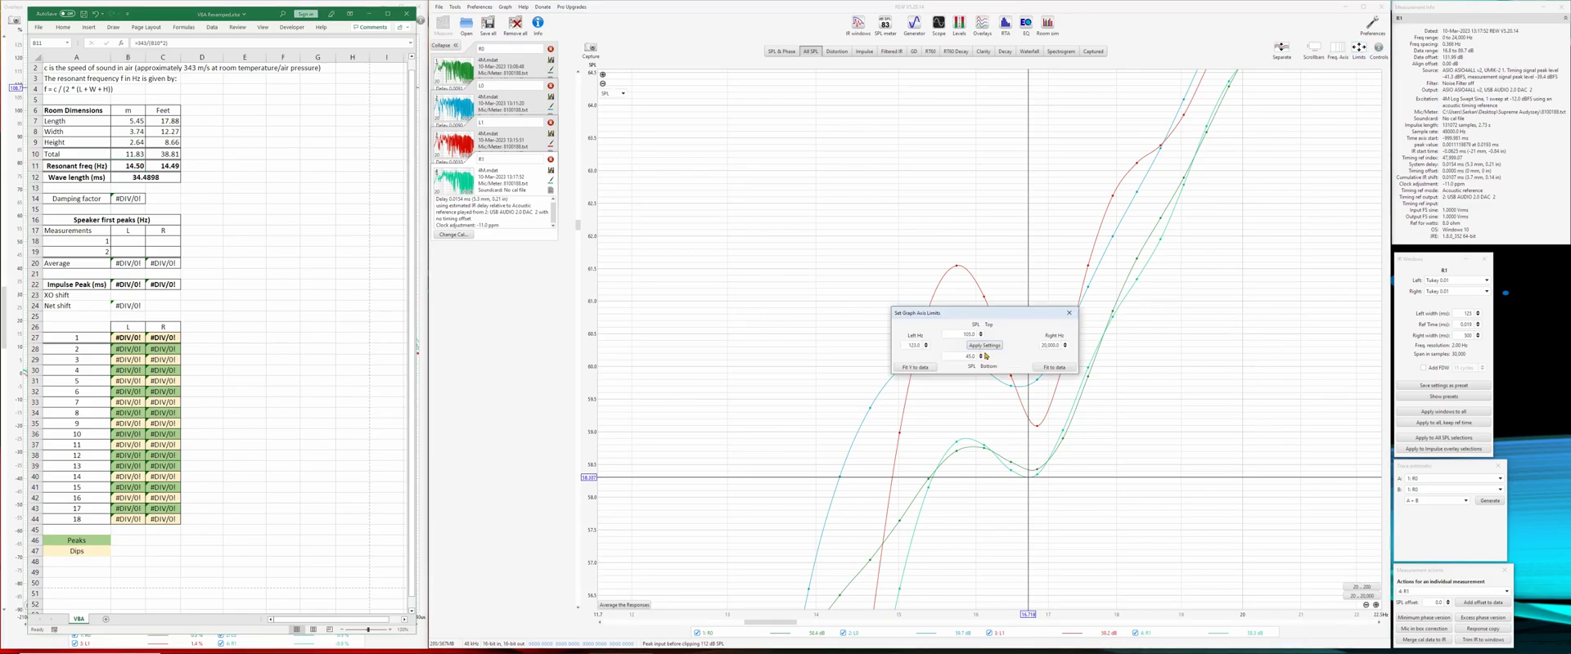
click(1030, 368)
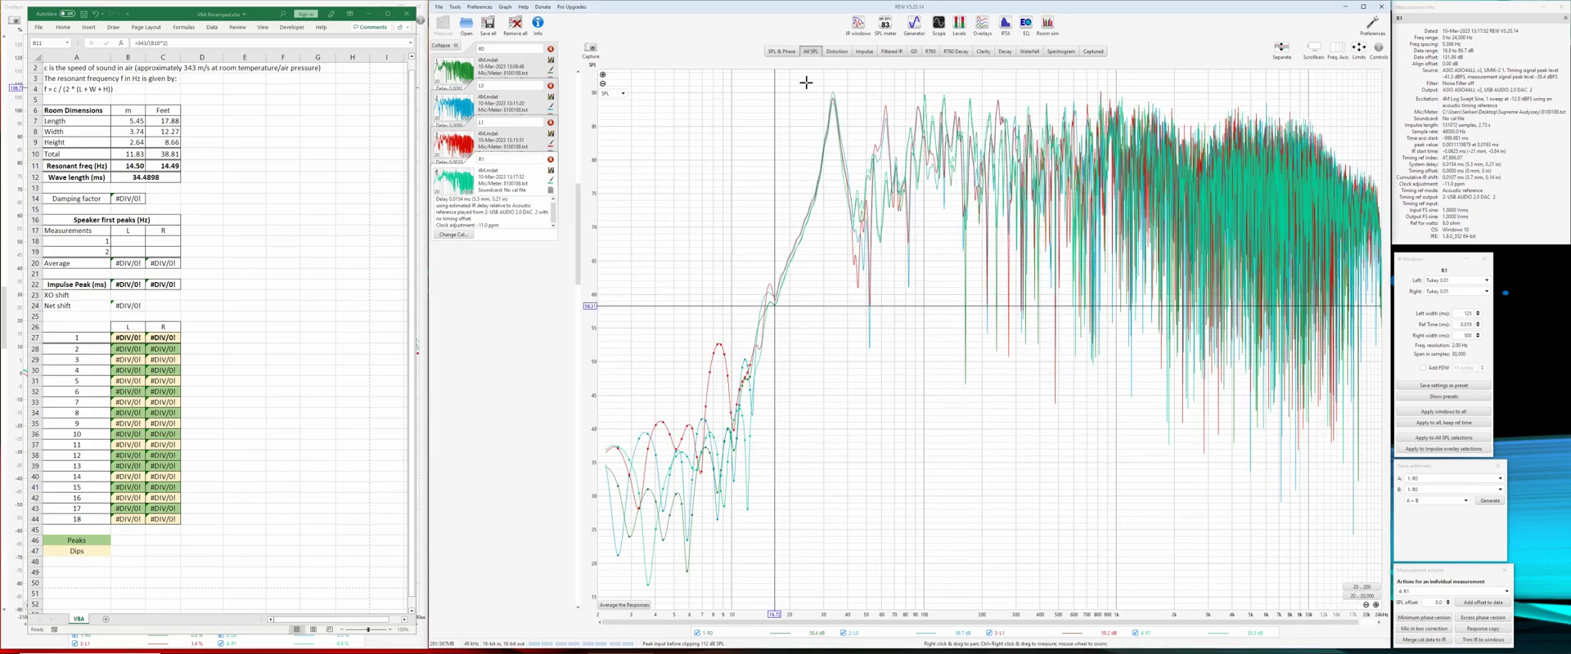
drag(798, 76, 861, 129)
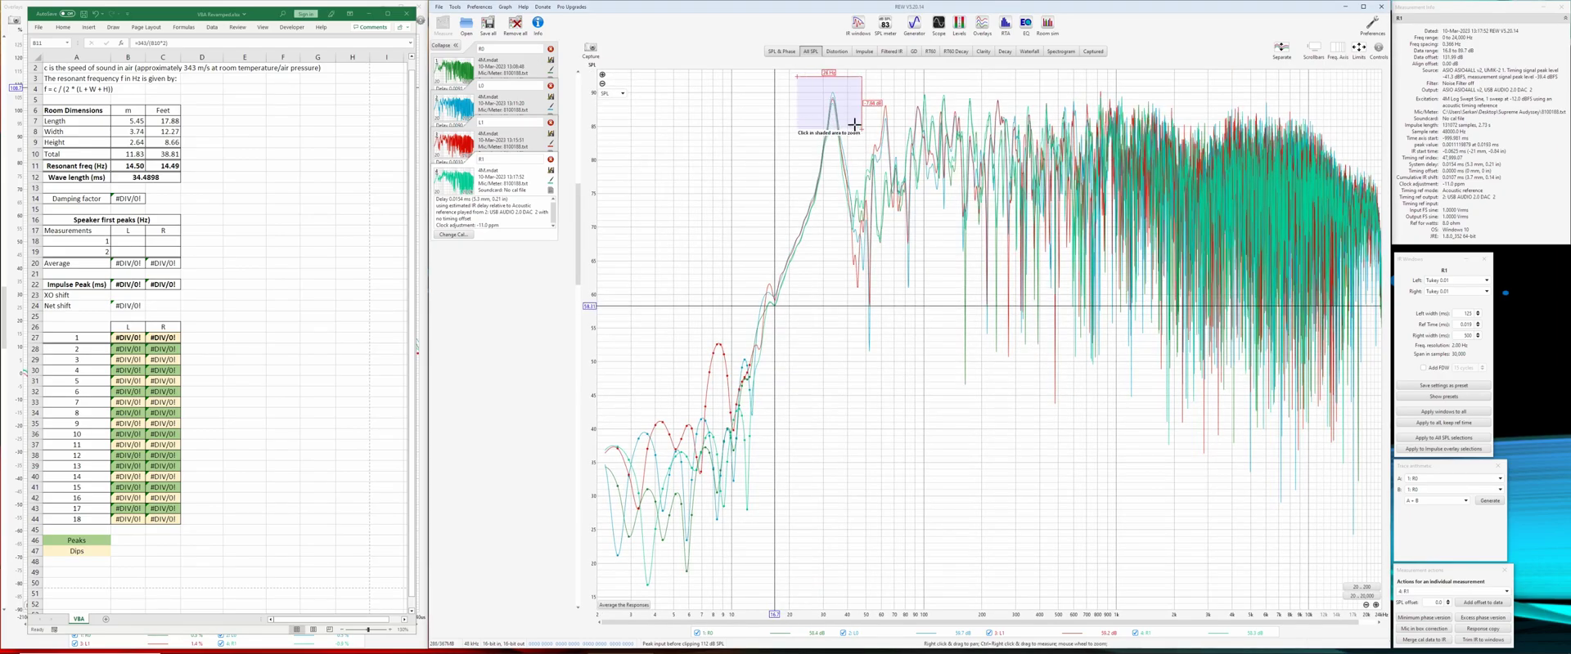
click(848, 114)
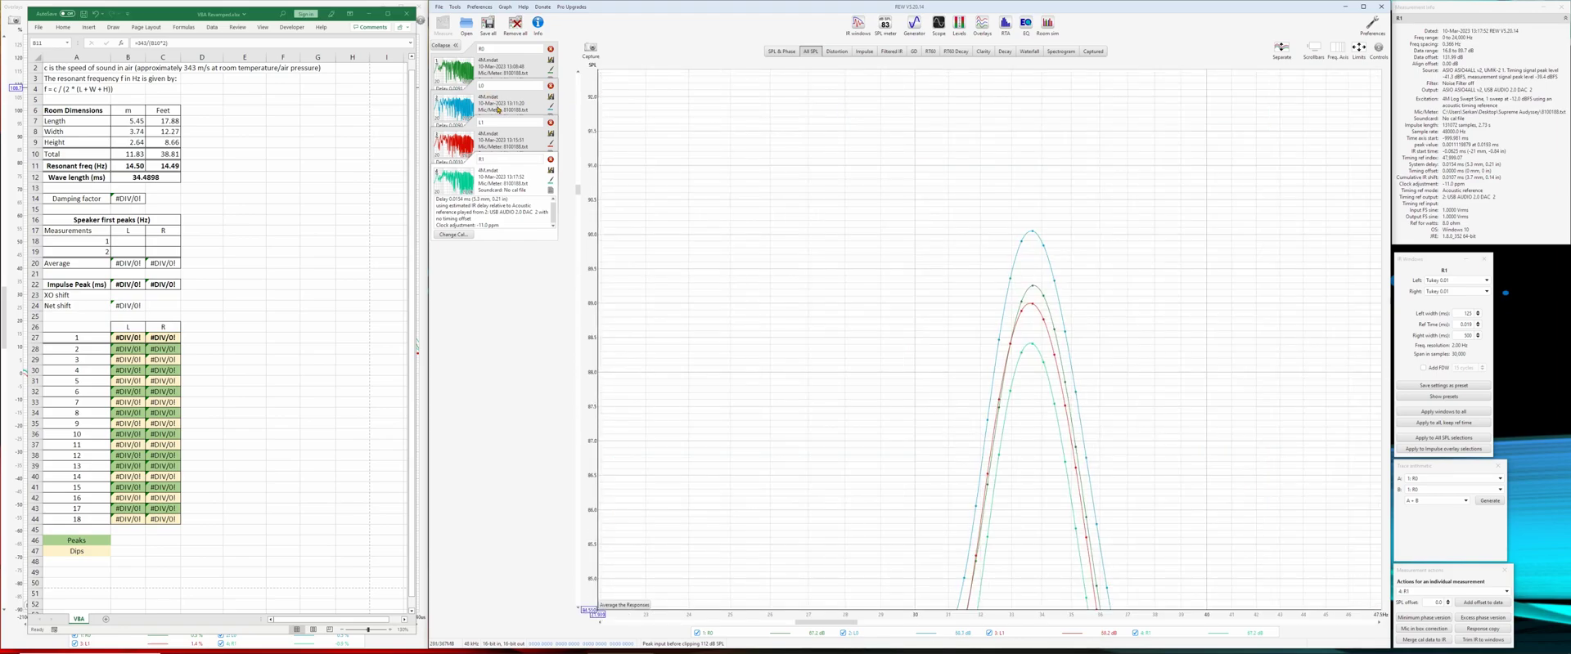
Step: Select the L1 measurement and hide the R1 and R2 traces in the All SPL graph
click(506, 143)
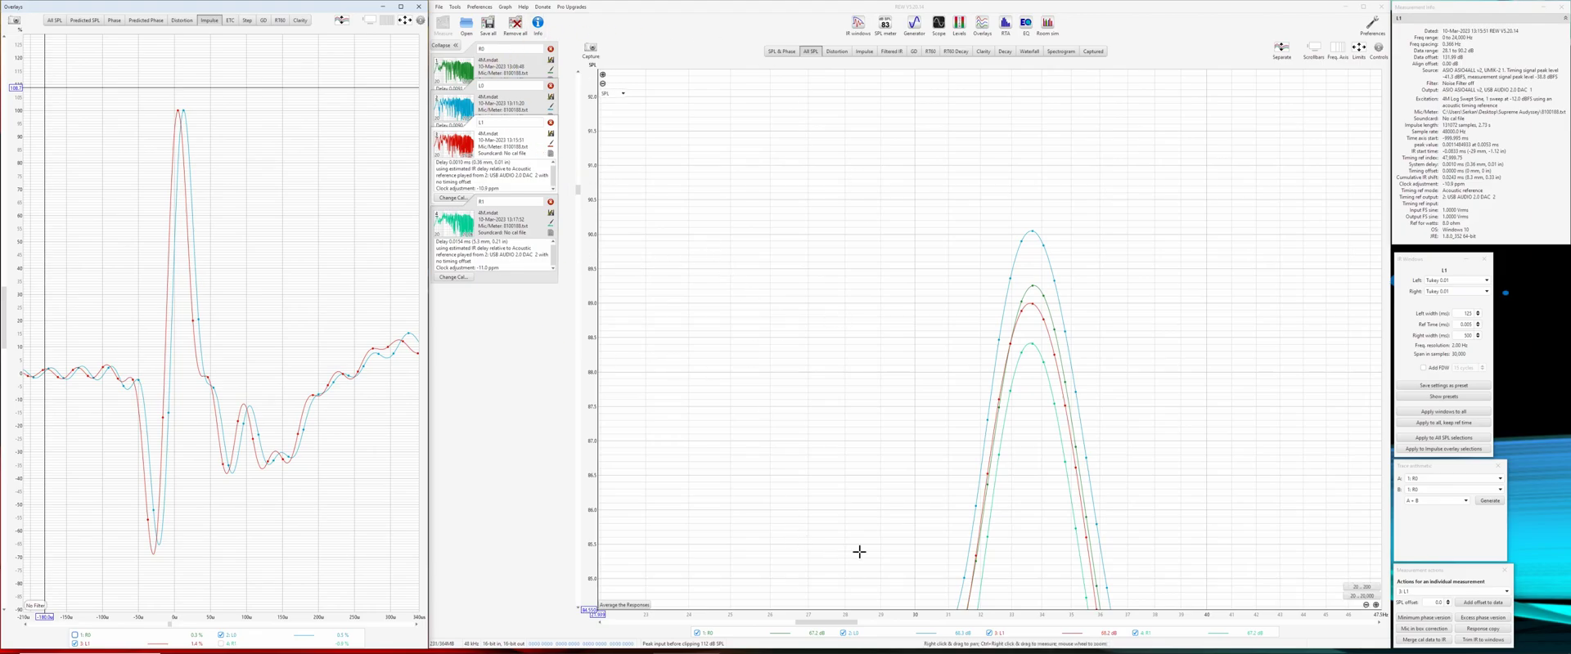
click(1135, 634)
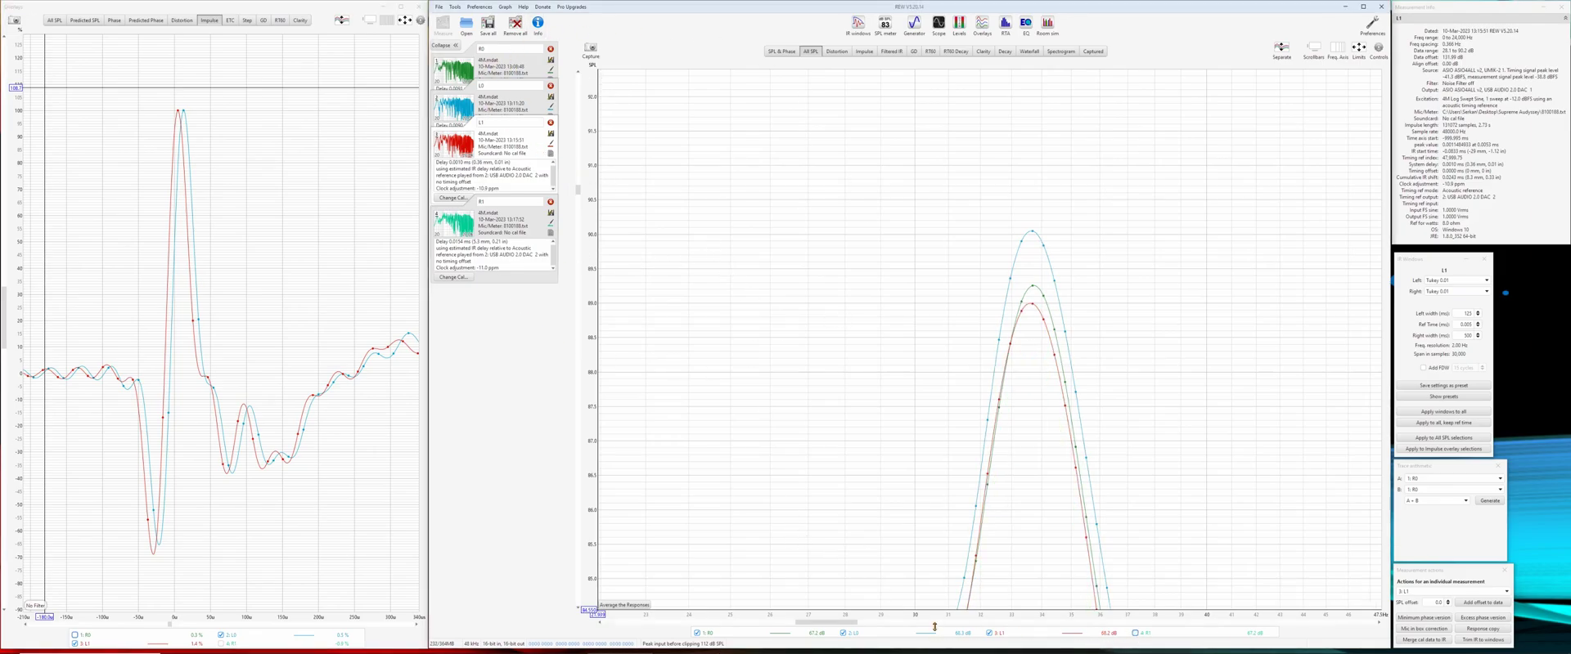
click(697, 633)
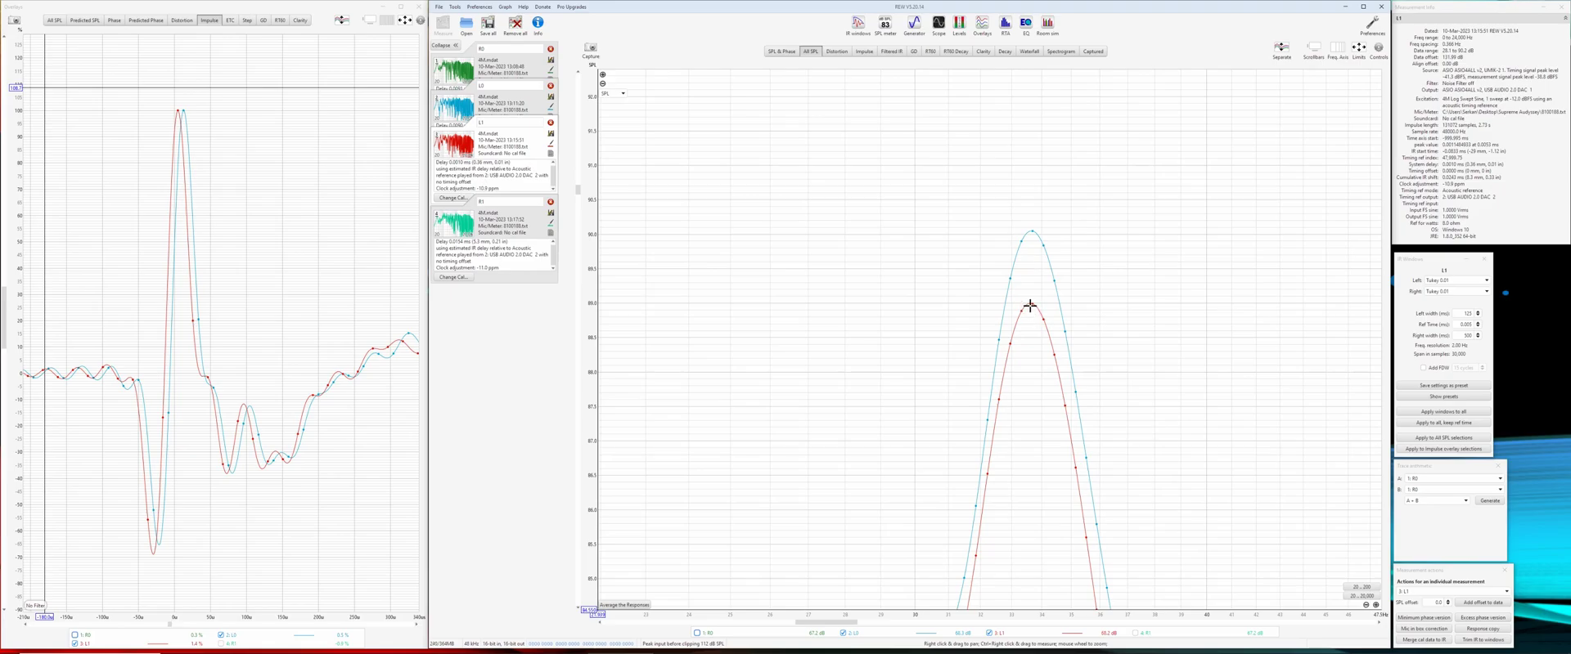
Step: Set the L1 impulse response window to a left width of 1000 ms and a right width of 1731 ms
double_click(1459, 314)
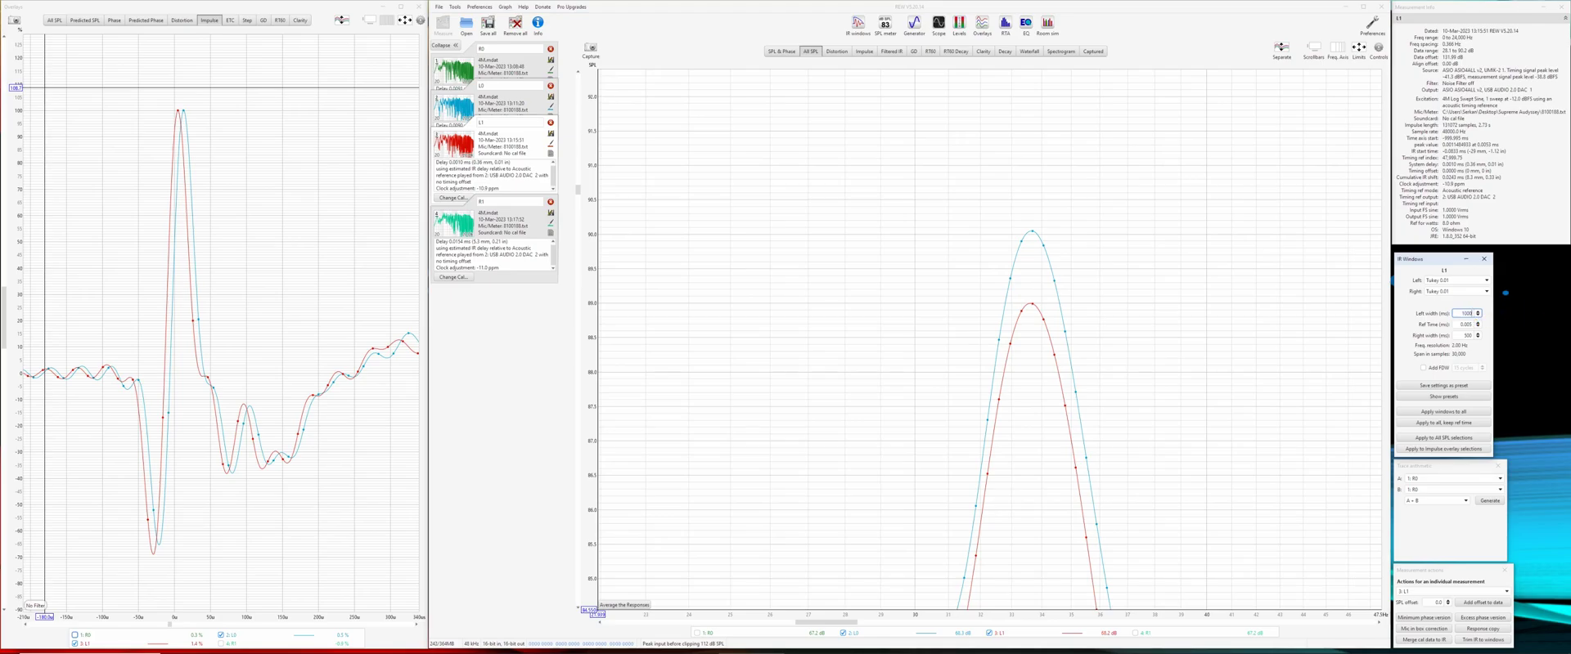
key(Tab)
key(Tab)
click(1478, 333)
double_click(1468, 334)
key(Return)
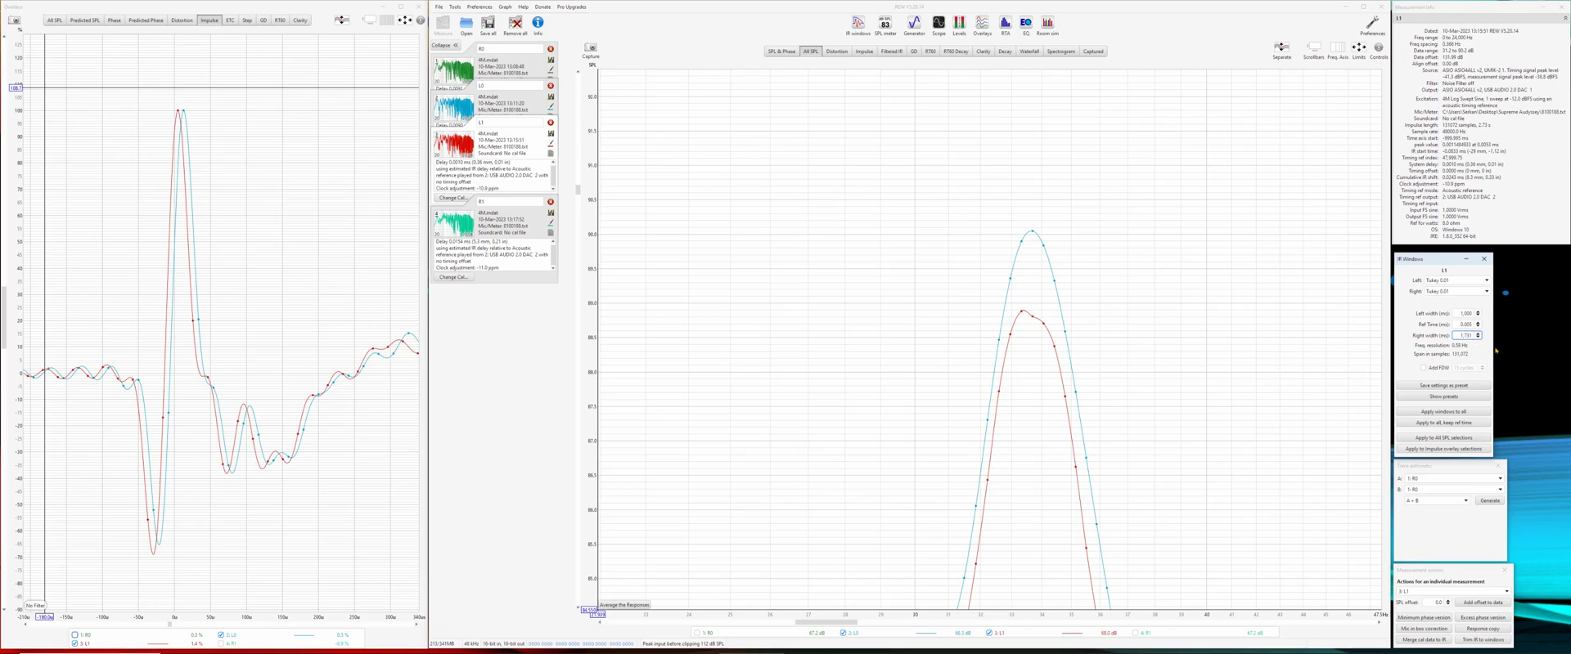
Step: Measure the frequency of the L1 trace's first peak by placing the graph cursor at its enlarged apex
click(1025, 311)
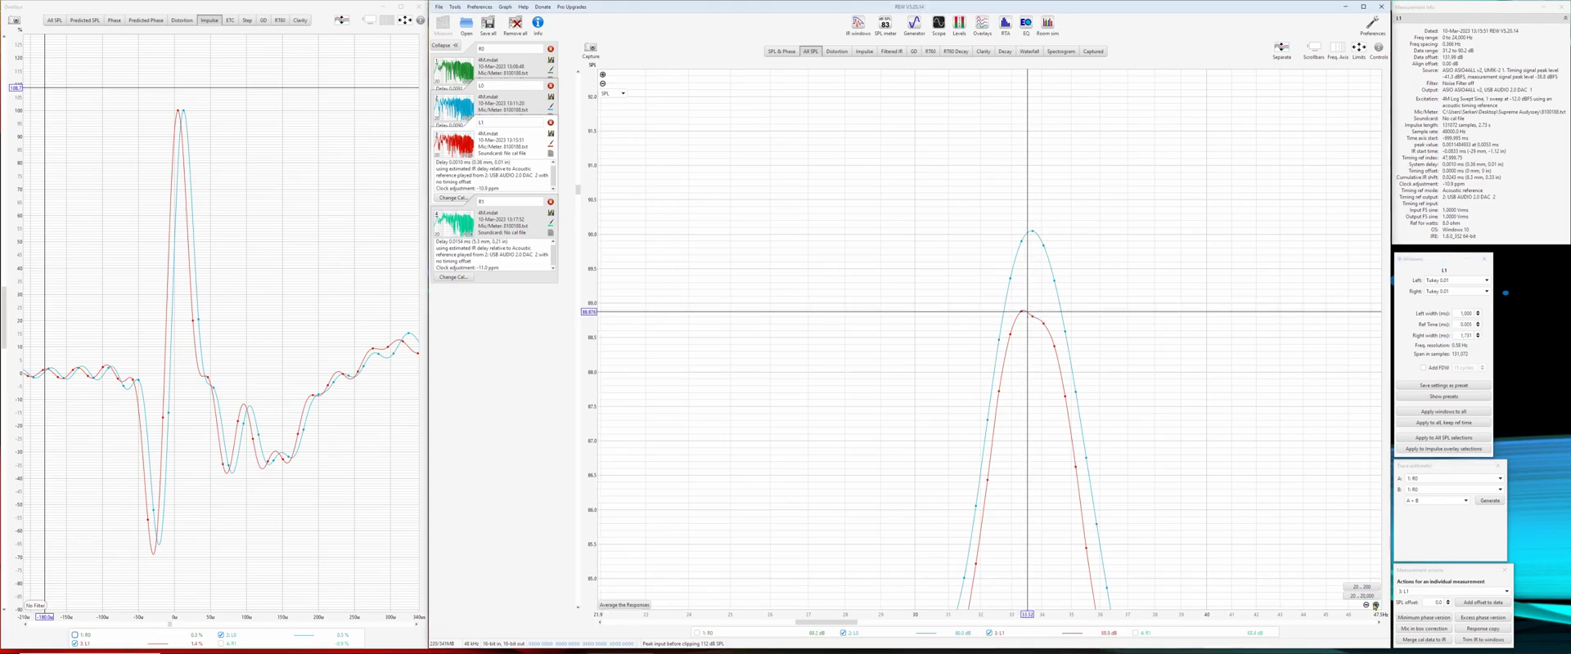
click(1375, 605)
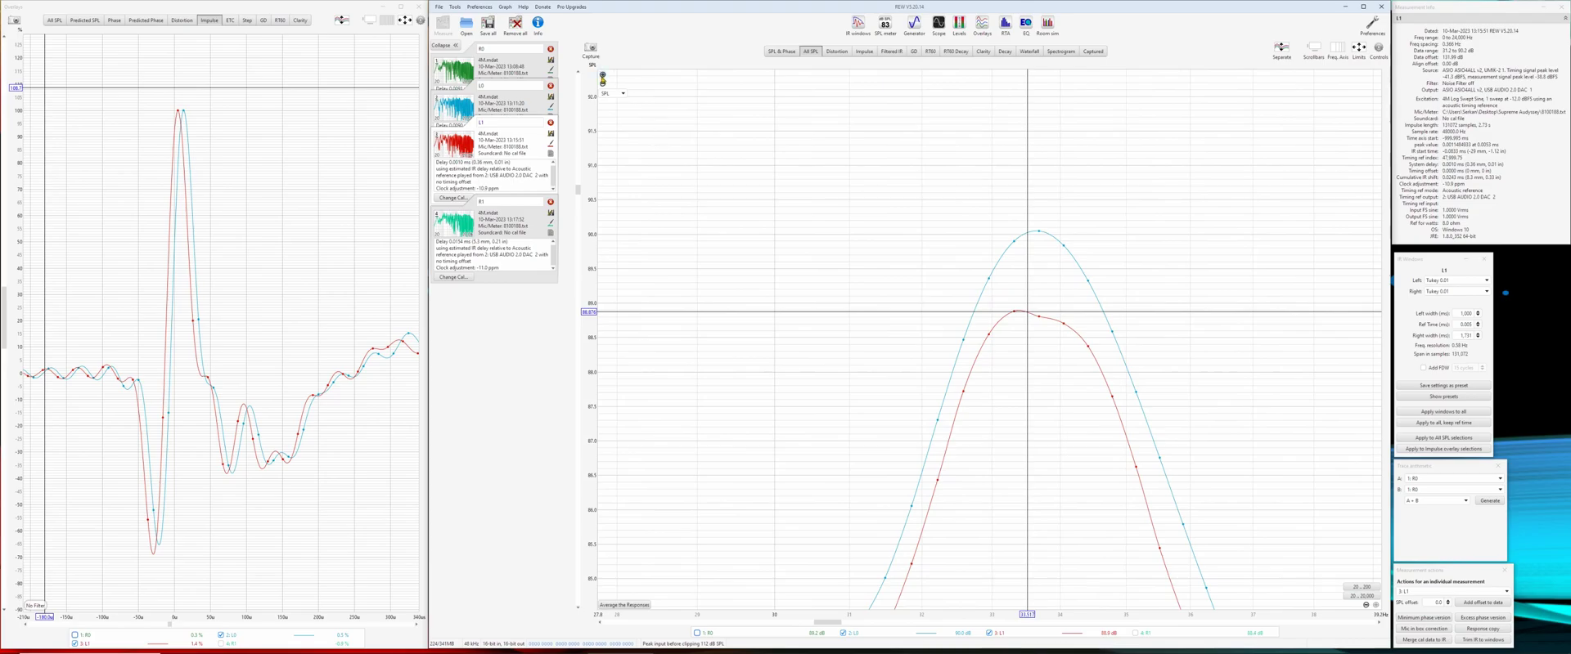
click(602, 74)
click(603, 75)
click(603, 74)
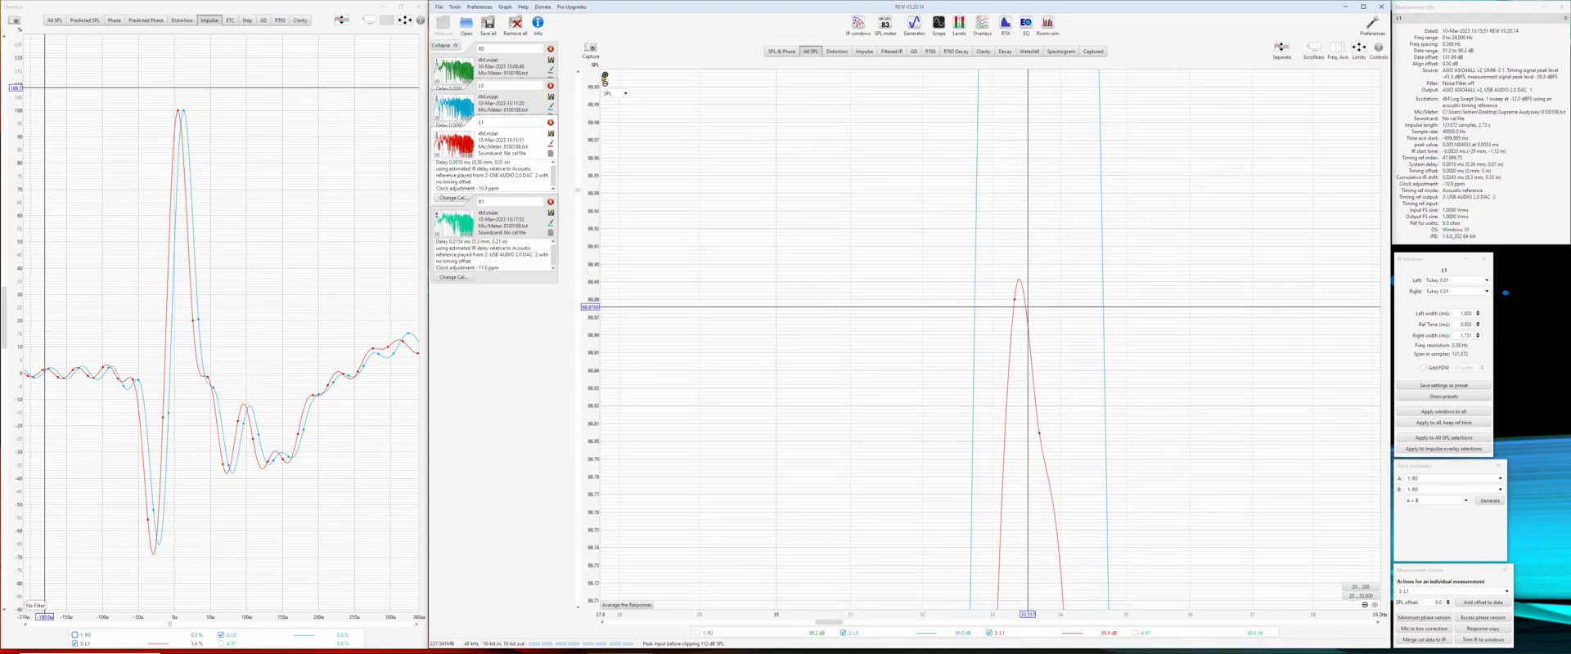
click(602, 74)
click(603, 74)
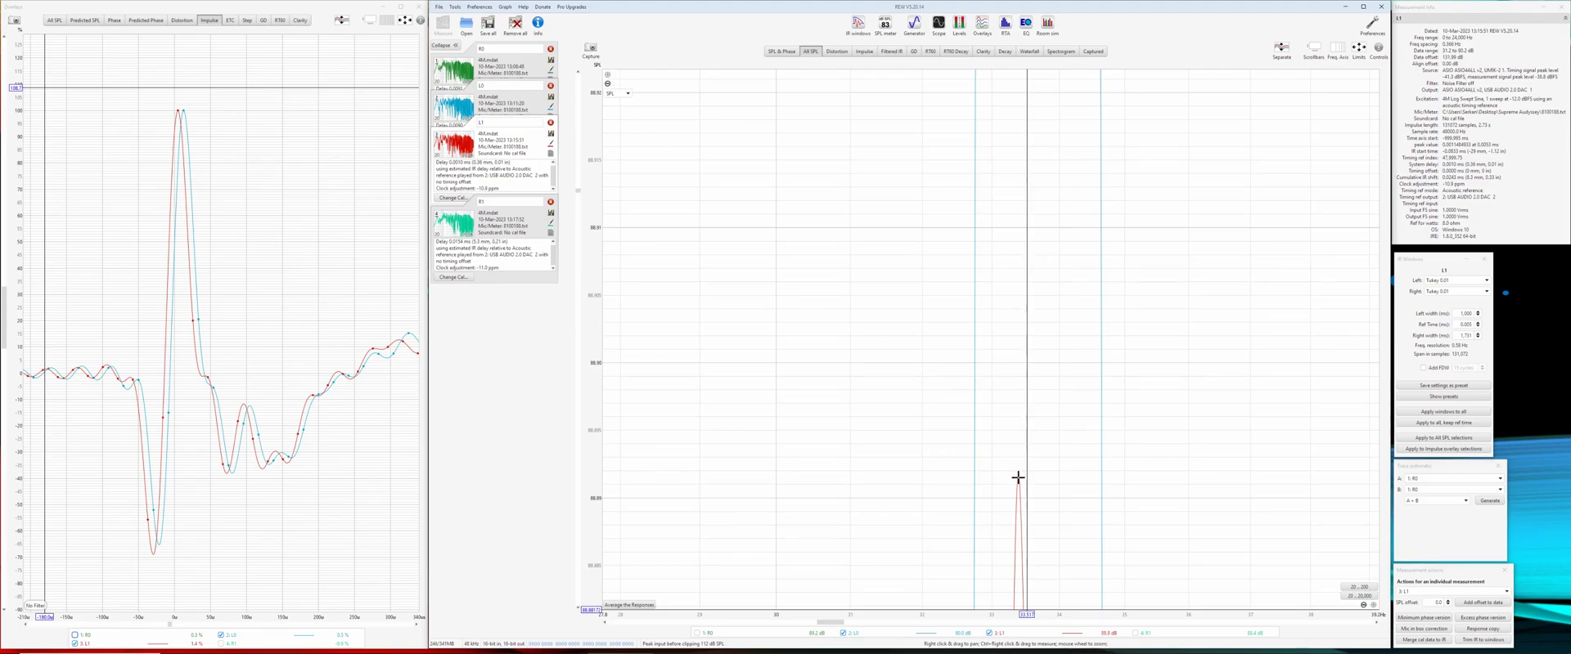
drag(1194, 516, 1160, 280)
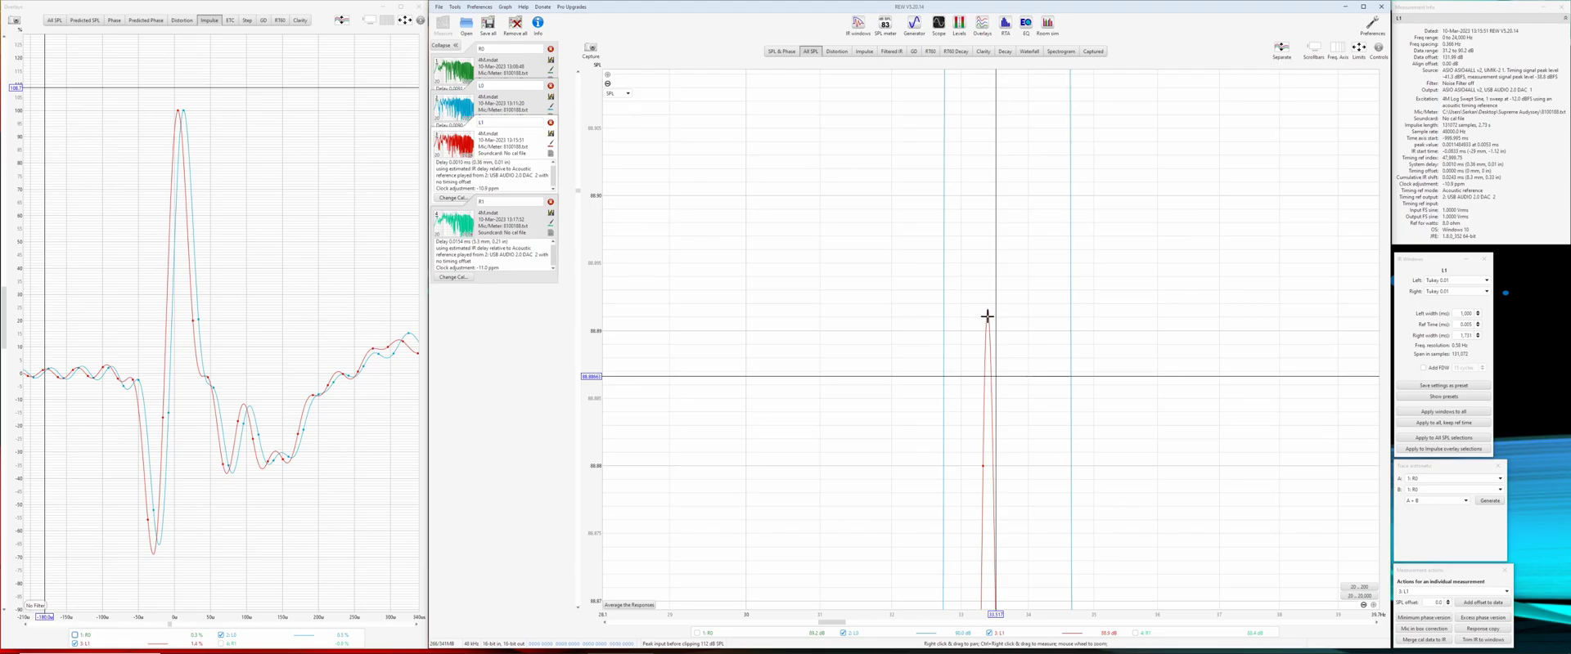
click(988, 318)
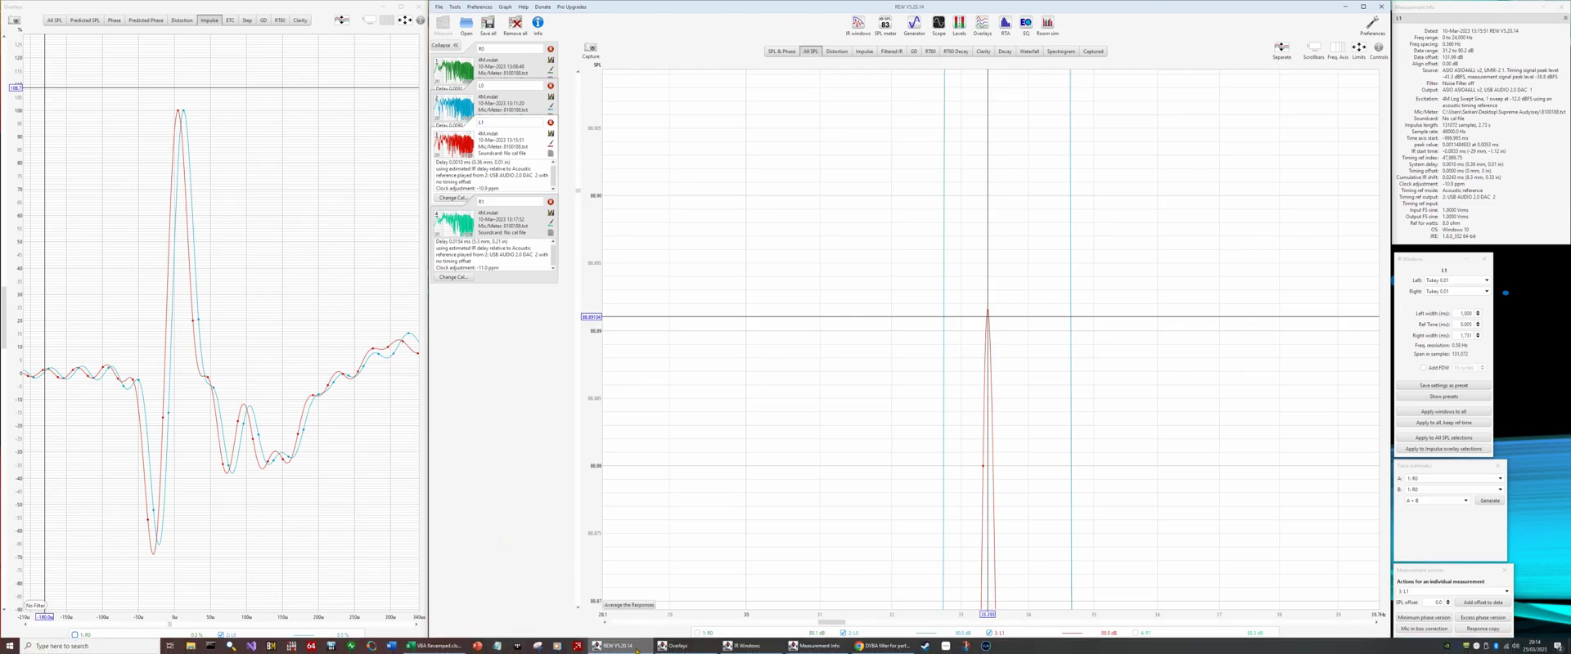
Step: In the Excel spreadsheet, enter 33.393 as the left speaker's first peak for measurement 1
click(438, 645)
click(140, 241)
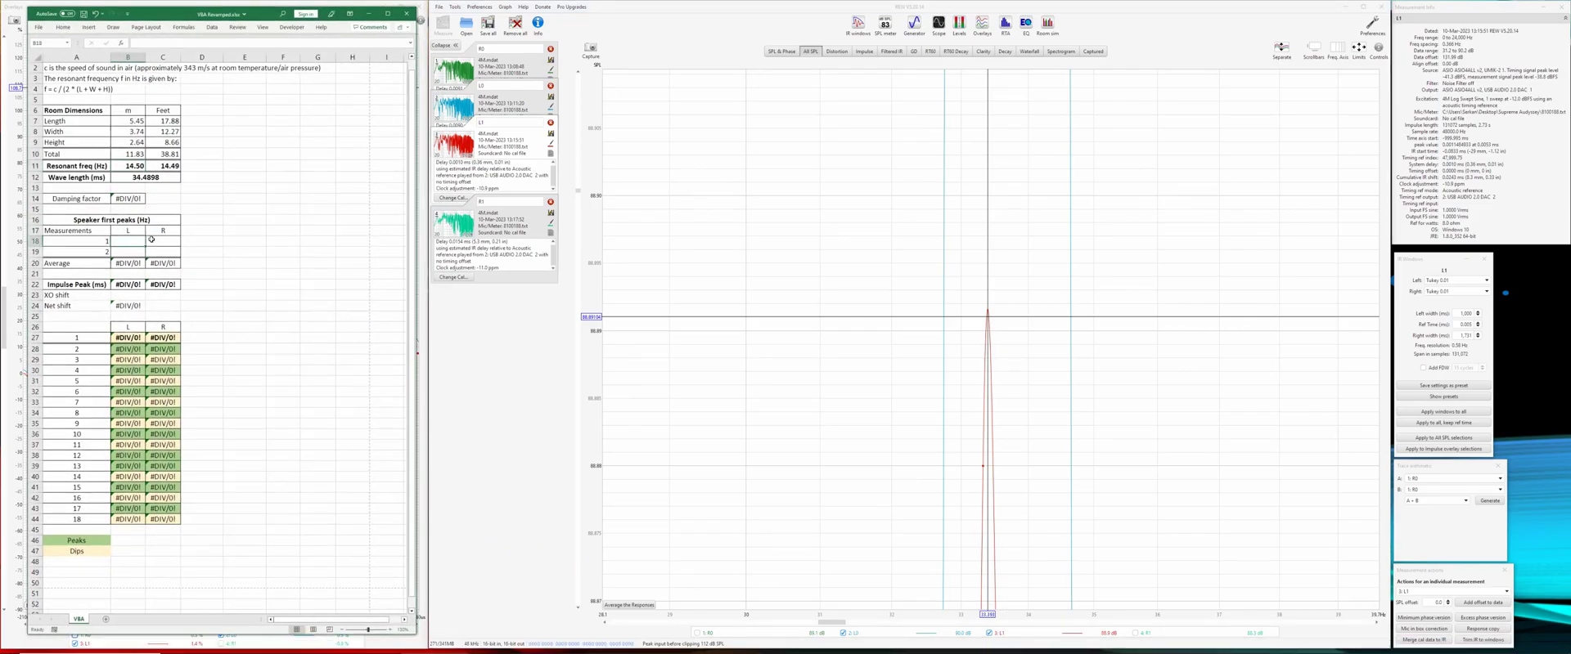
text(33.393)
key(Return)
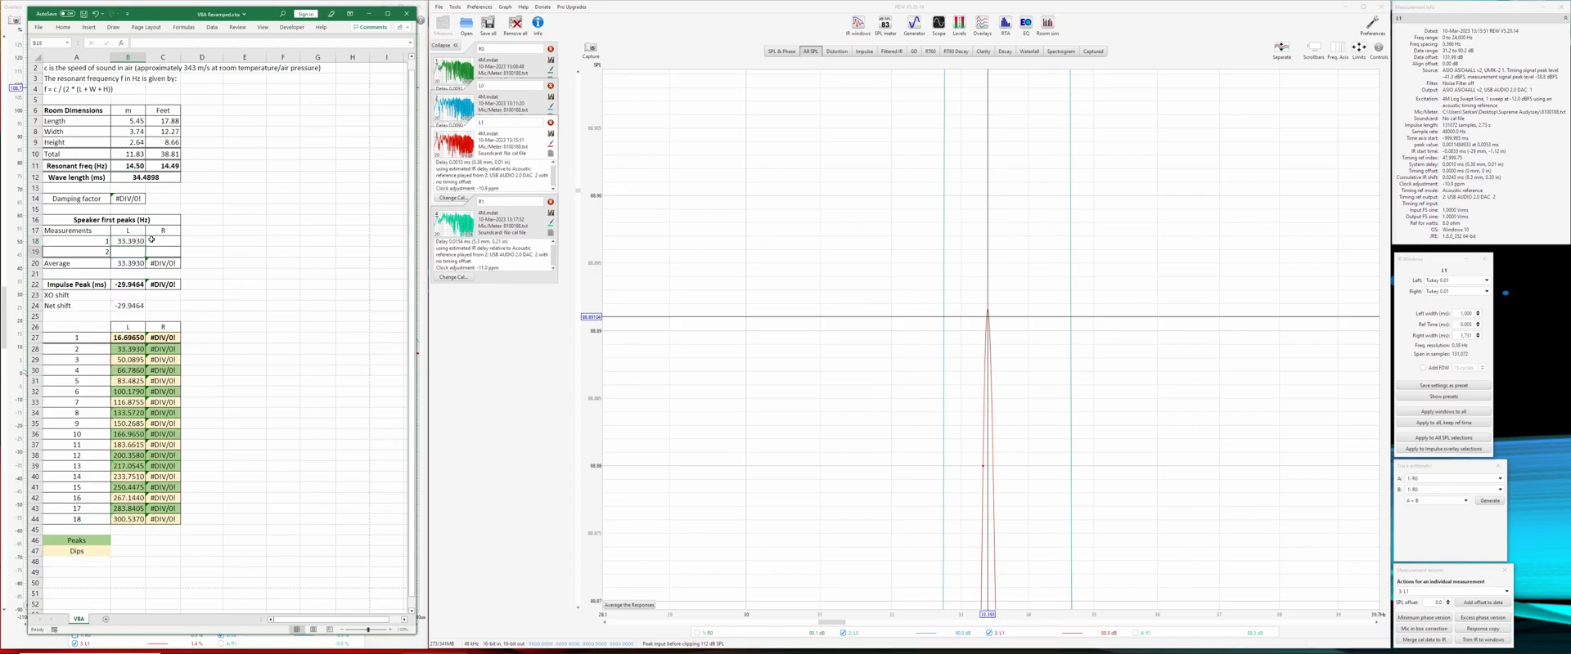
Step: Replace L1 with L2 as the active trace in REW, and set L2's IR window to 1000 ms left width and 1731 ms right width
click(491, 96)
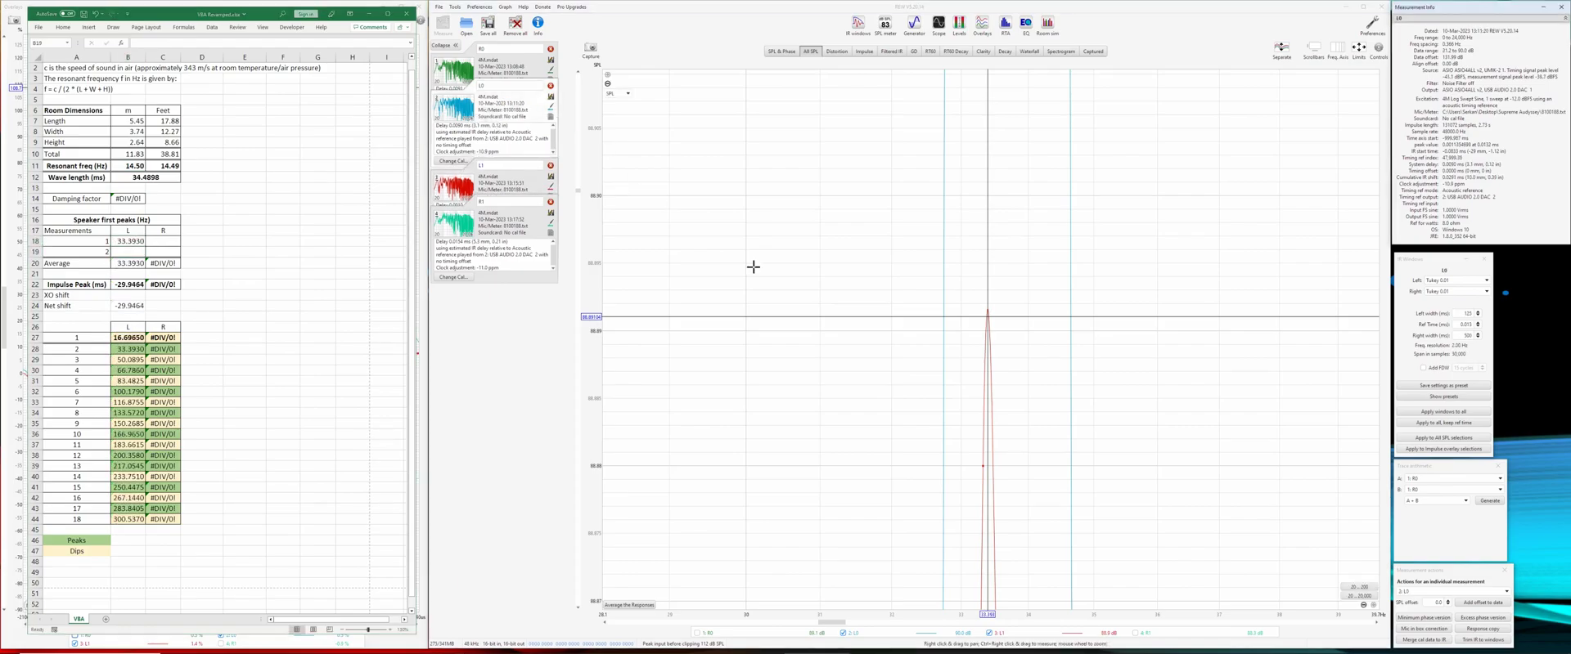
click(993, 633)
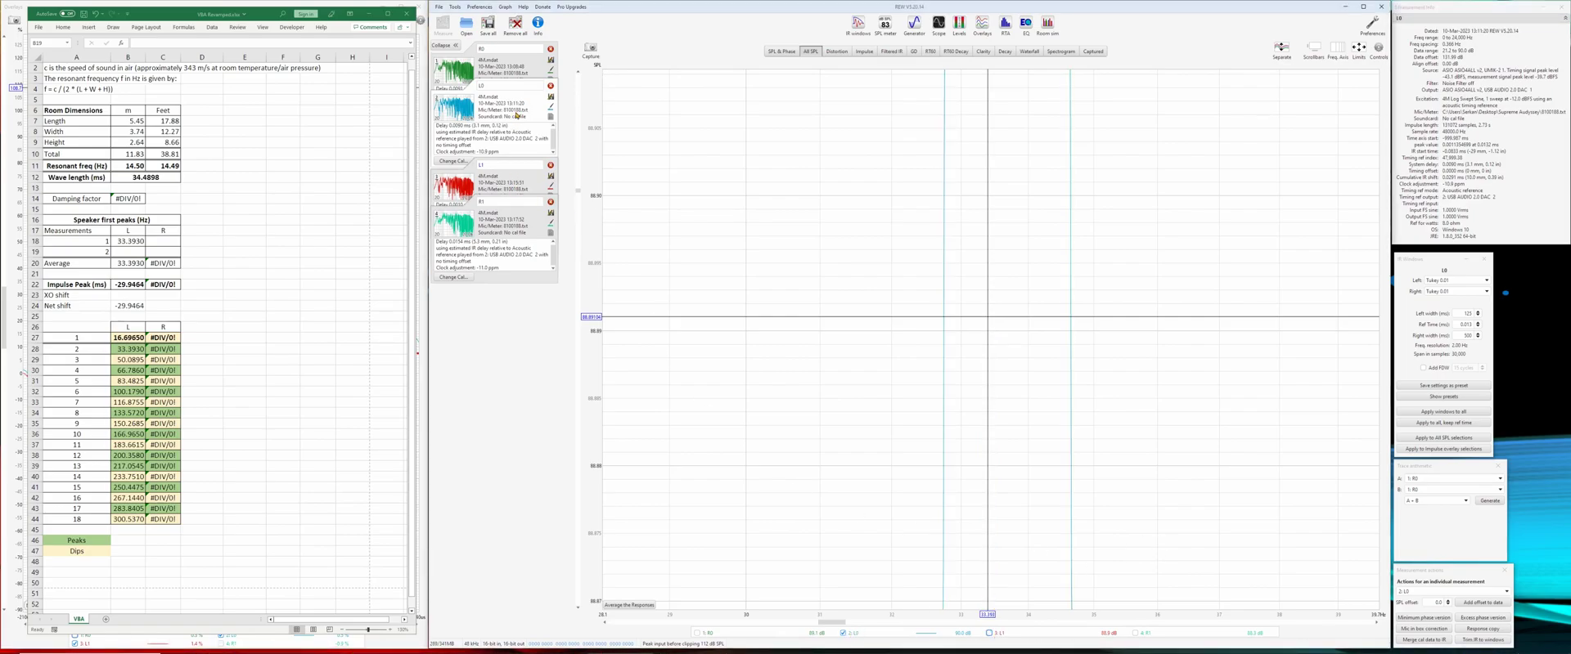
click(1460, 313)
text(100)
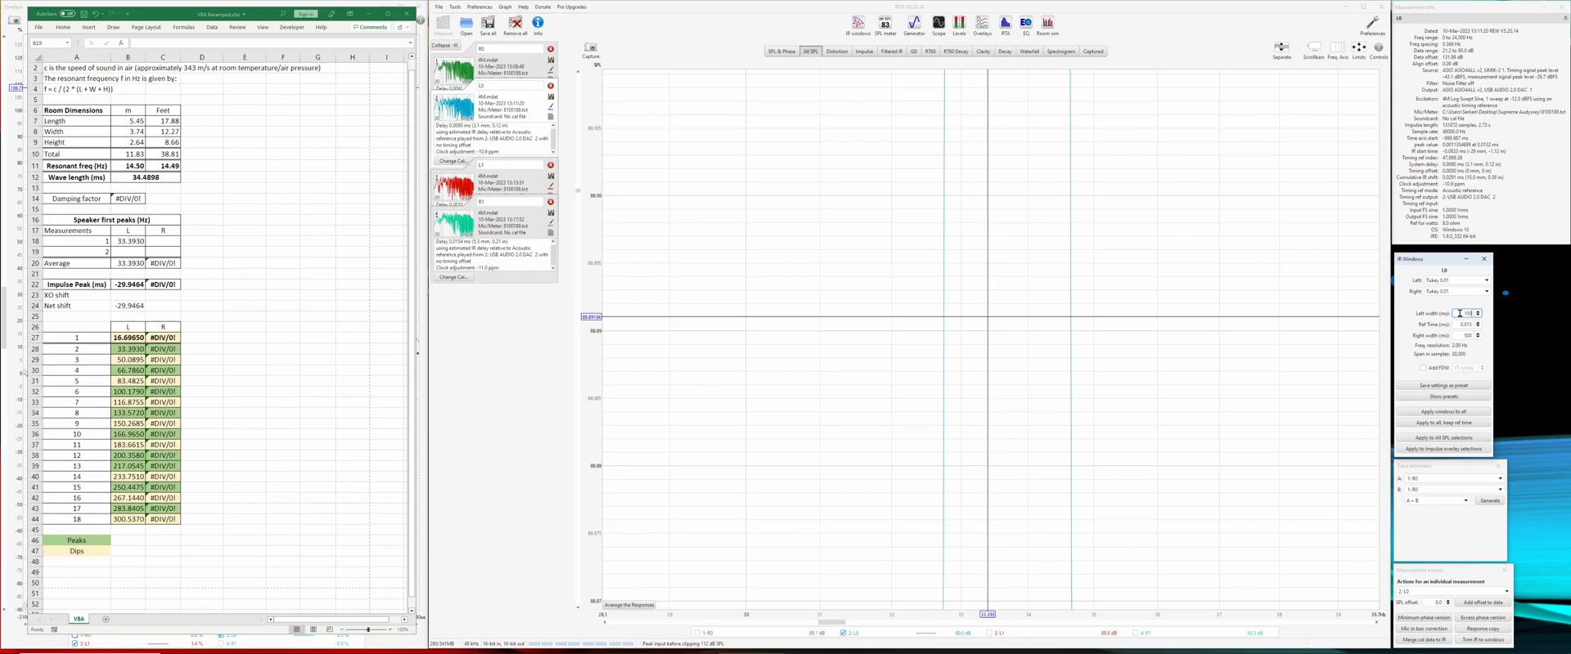
text(000)
click(1458, 335)
text(1731)
key(Return)
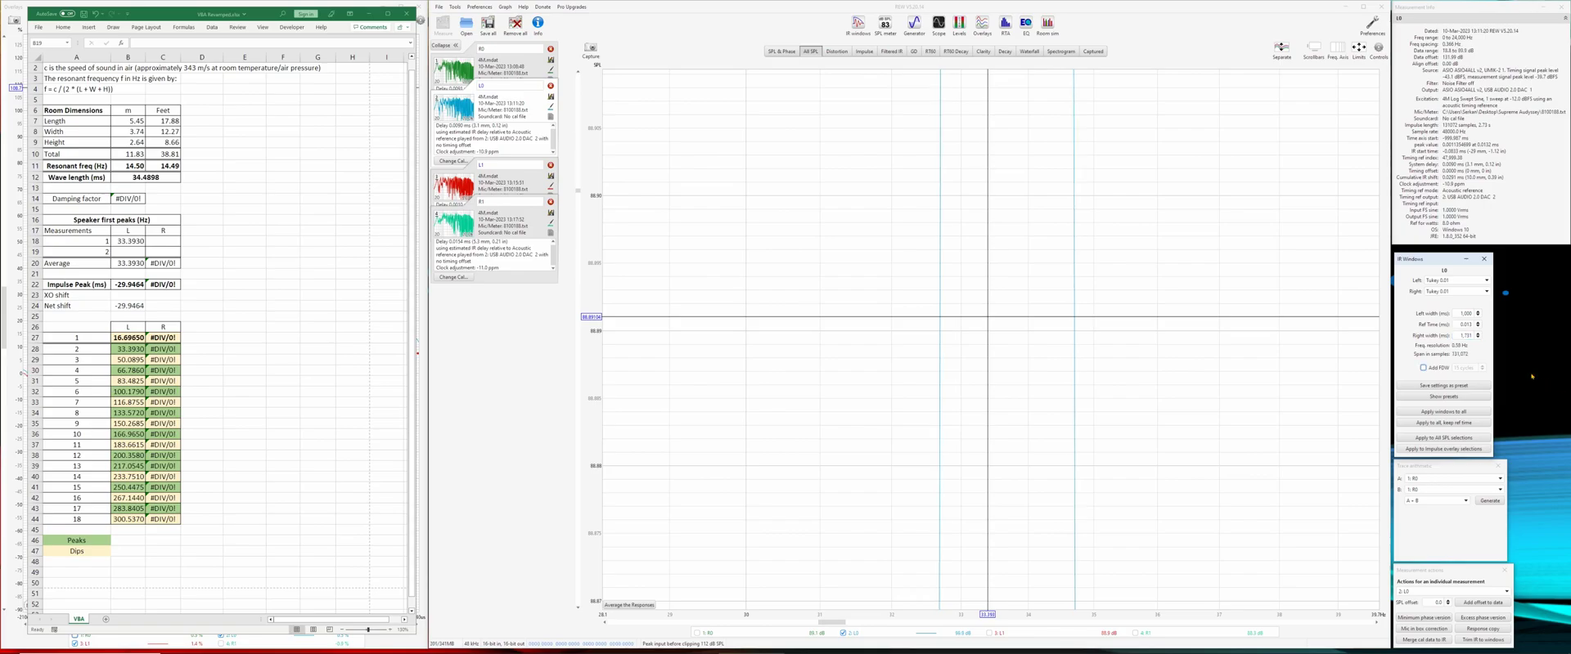
Step: Measure the frequency of the L2 trace's first peak by enlarging it and placing the graph cursor at its apex
drag(1227, 169, 802, 237)
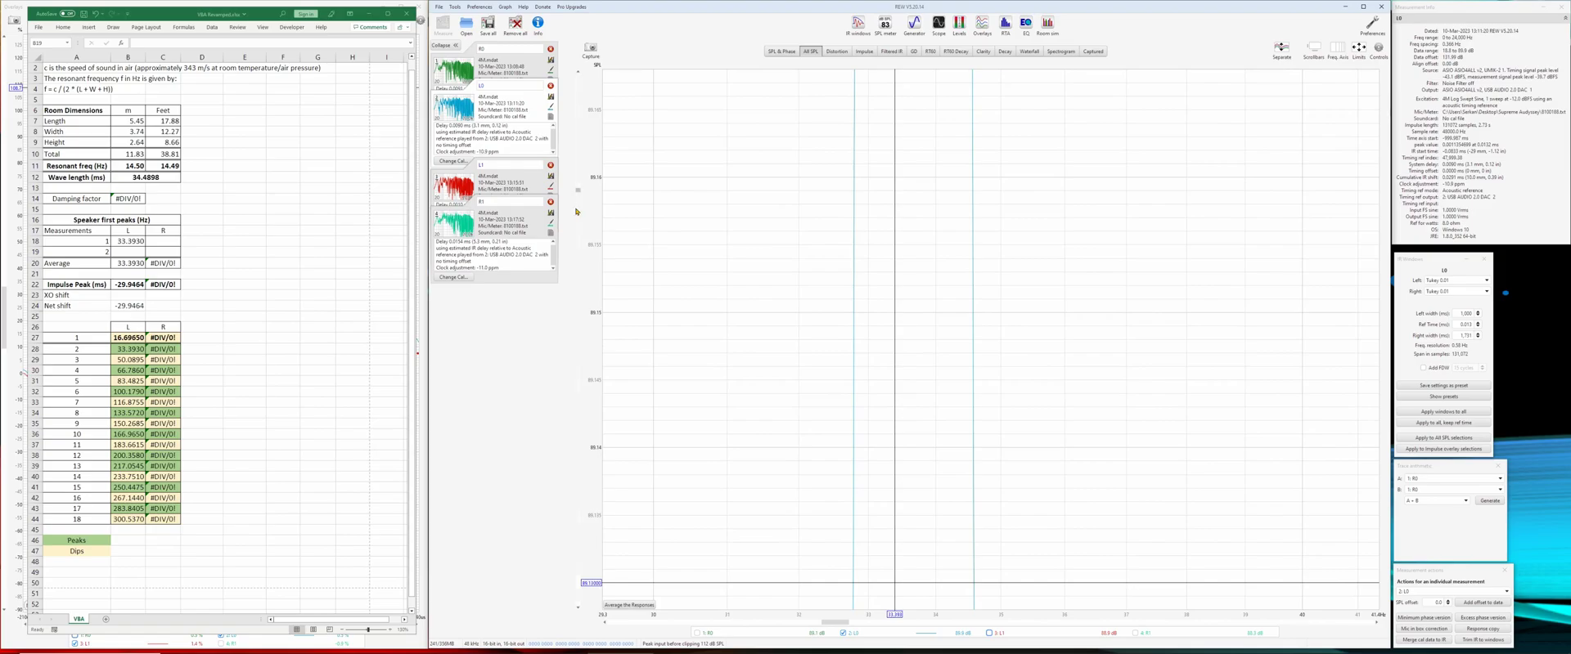
scroll(578, 193, up, 10)
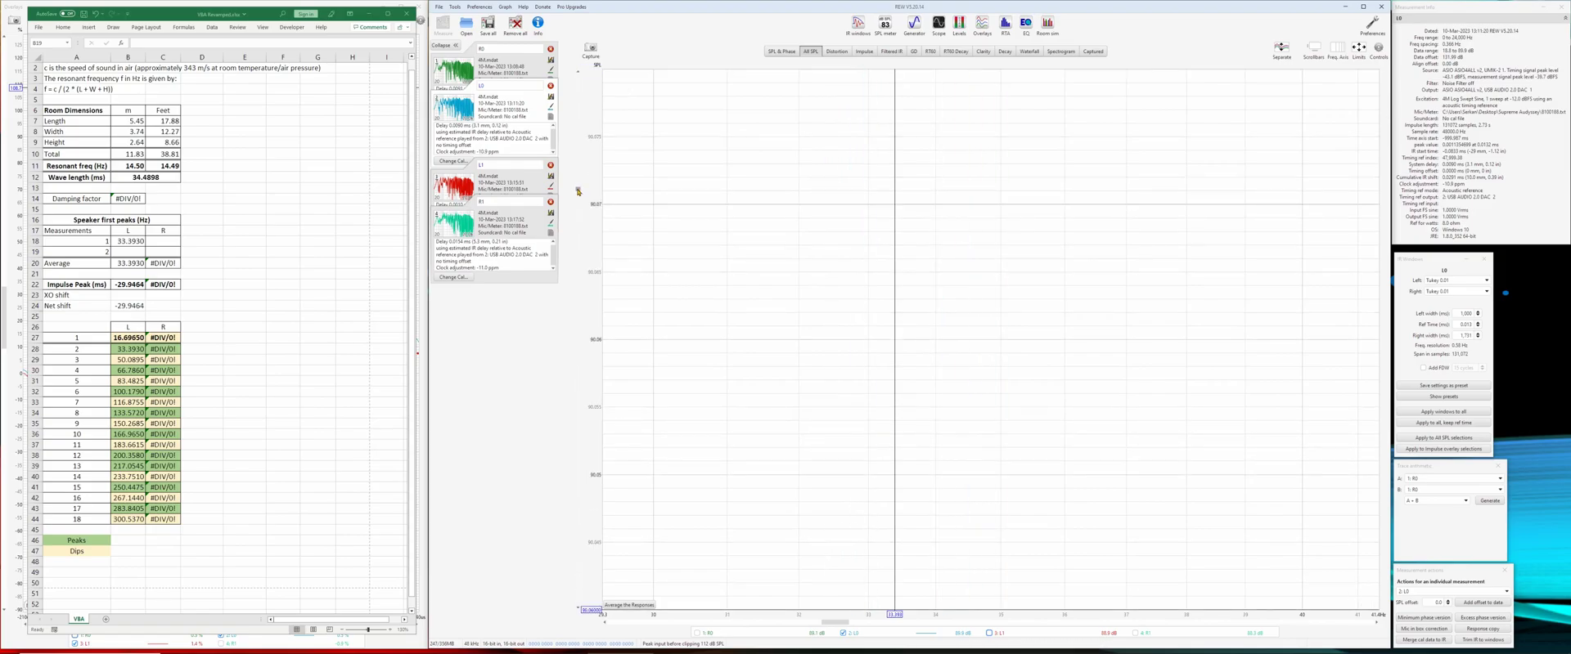
drag(939, 193, 1063, 424)
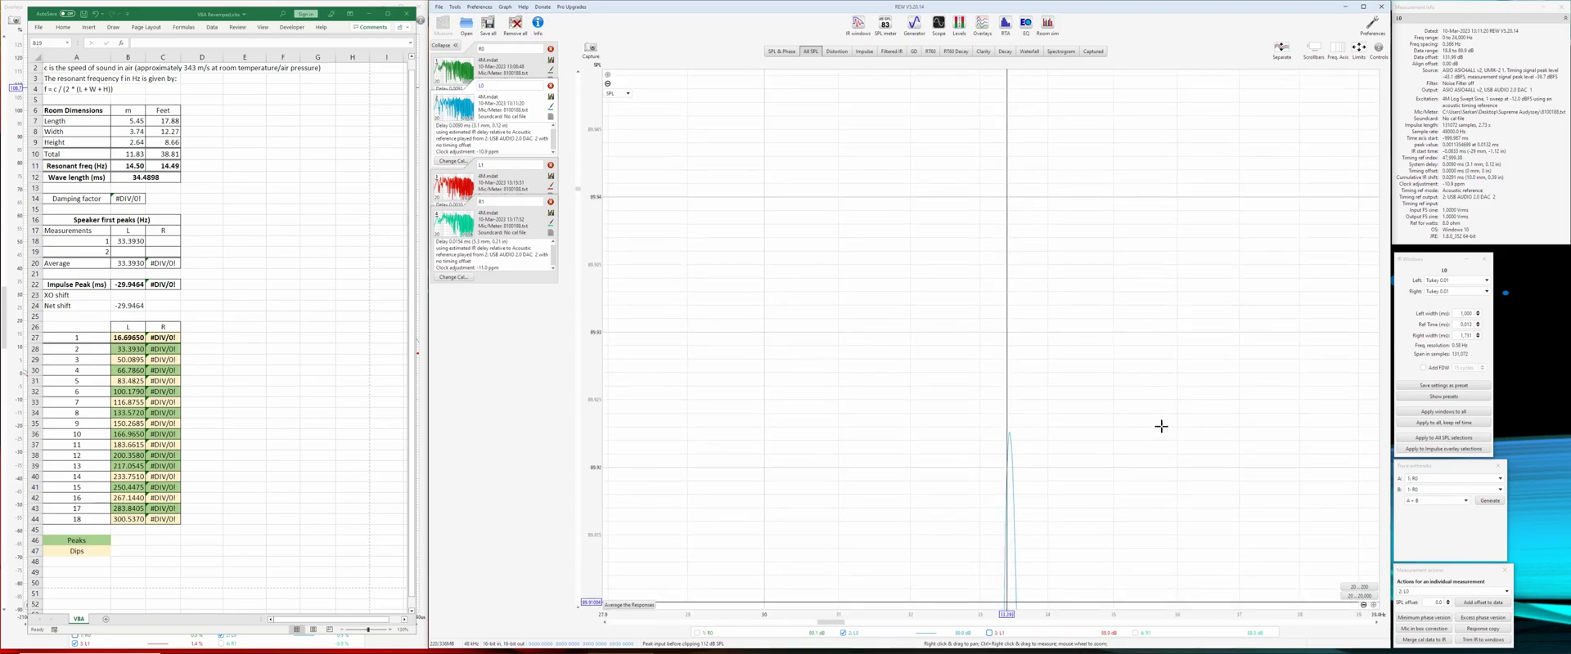
click(1009, 441)
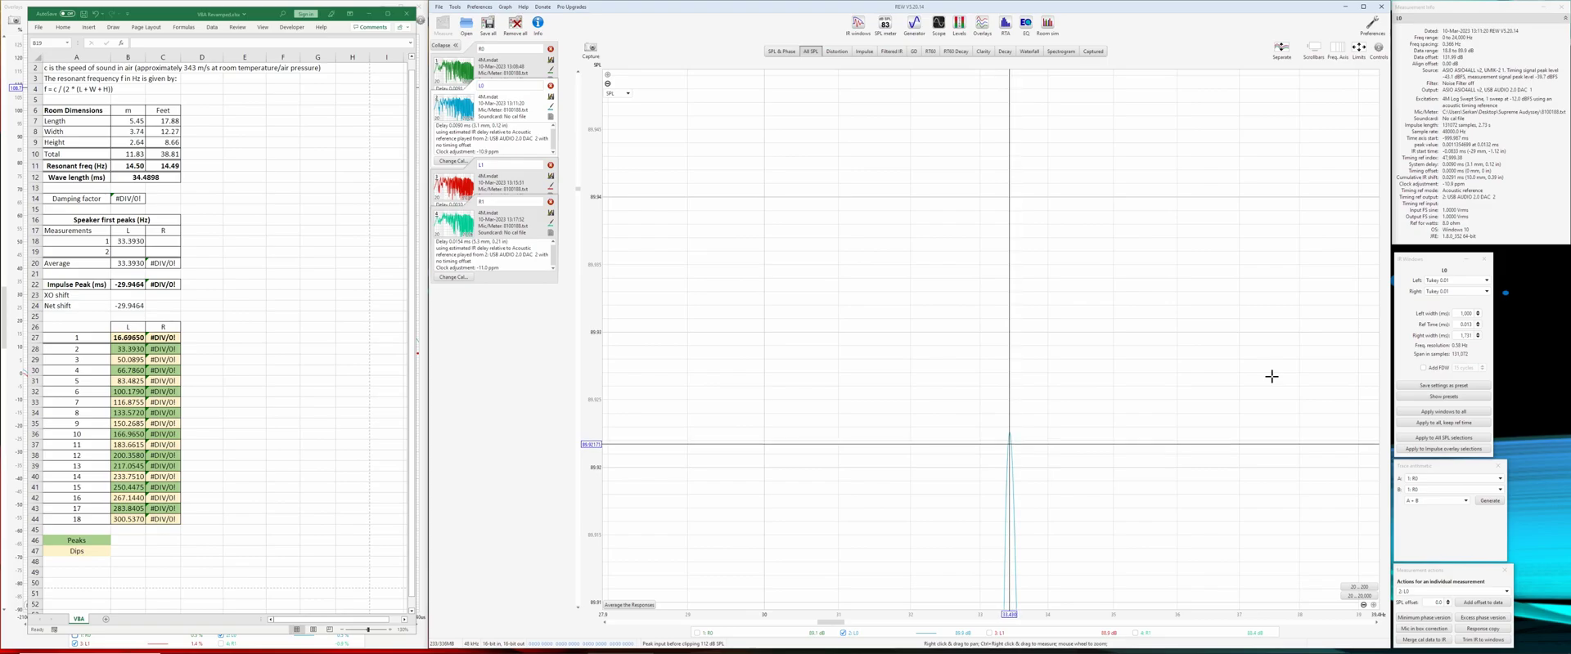
click(1128, 478)
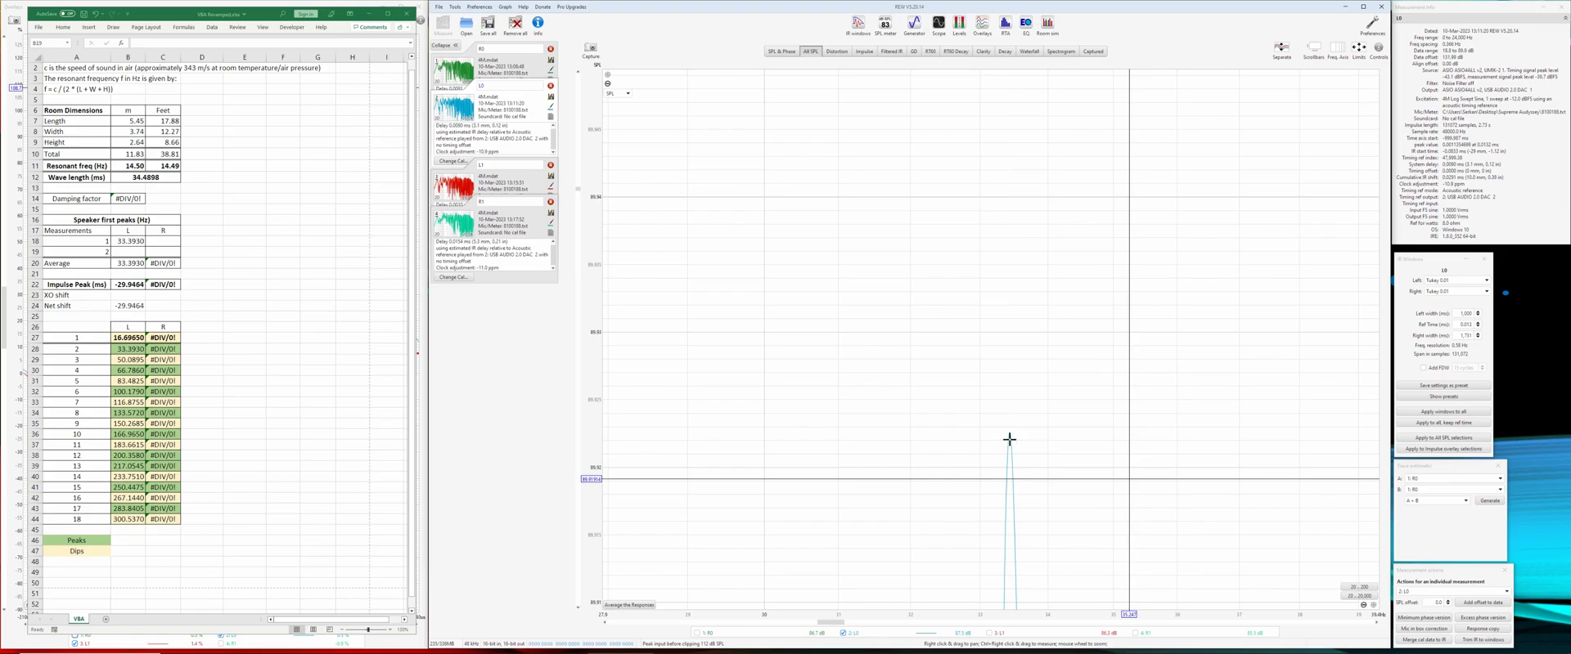
click(1009, 439)
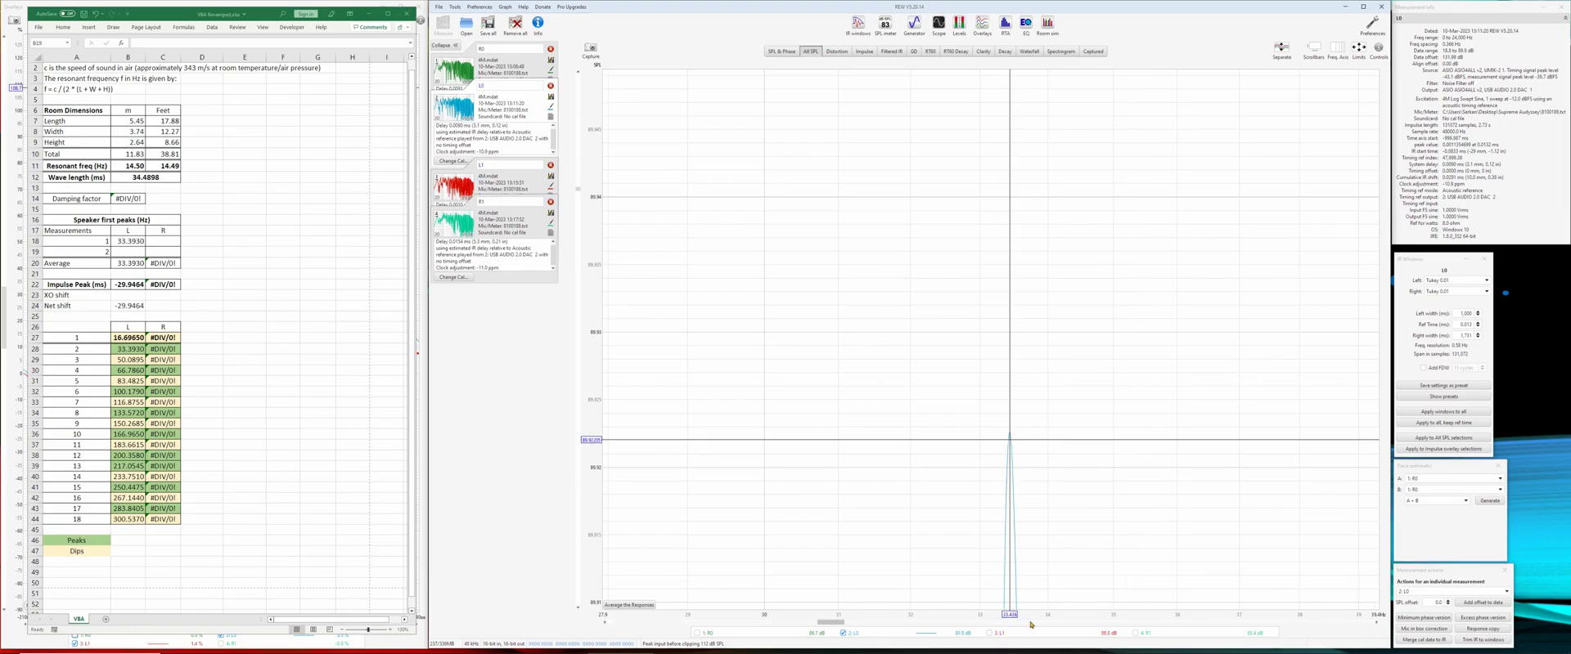
Step: In the Excel spreadsheet, enter 33.436 as the left speaker's first peak for measurement 2
click(129, 248)
text(33.436)
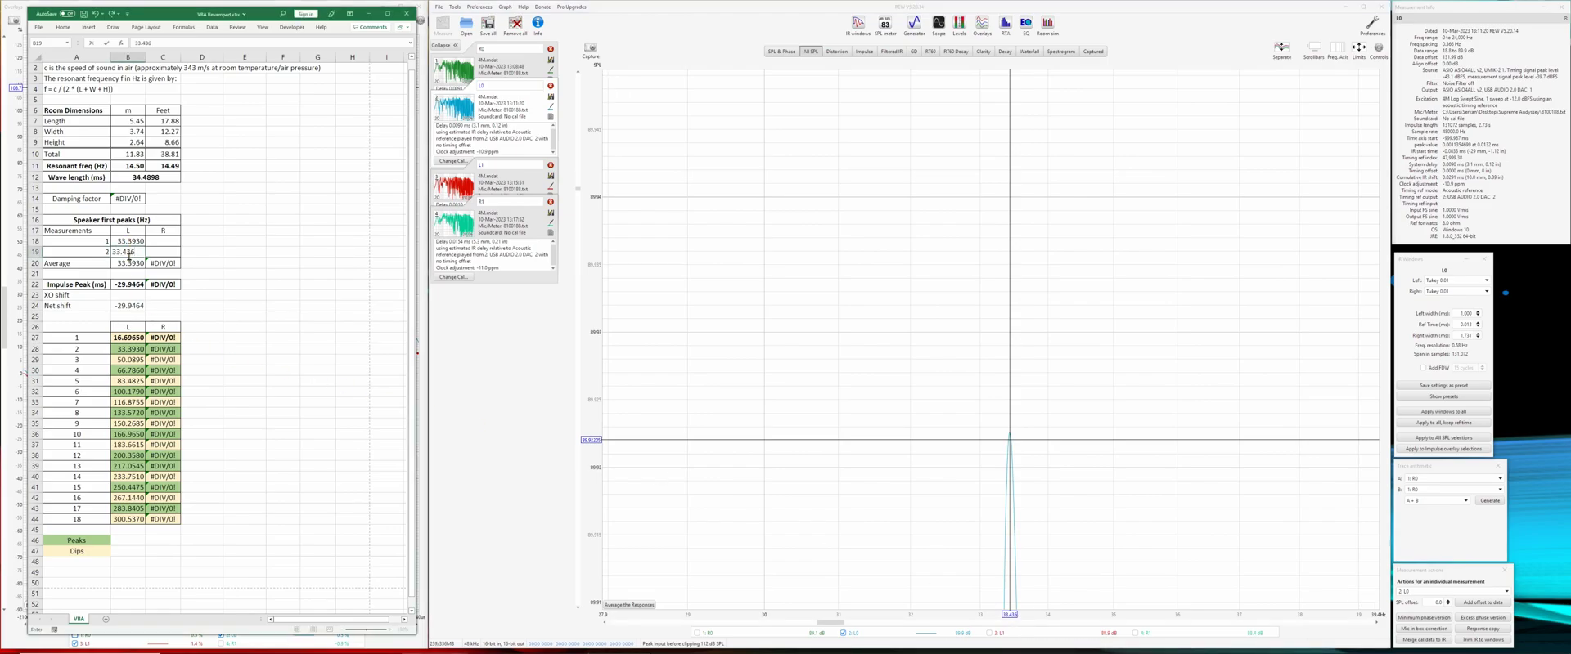
key(Return)
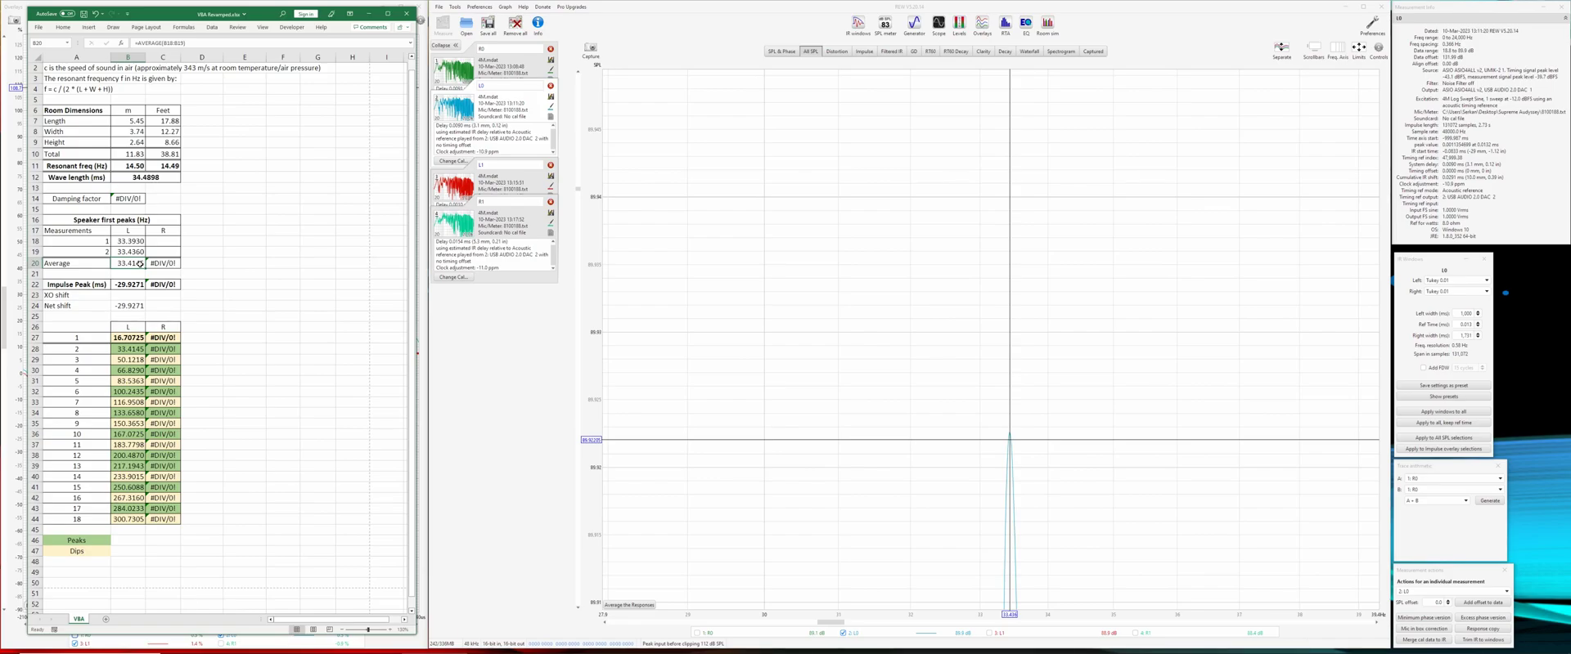
Step: Point the damping factor formula to the left speaker's first frequency in B27 instead of C27
click(135, 337)
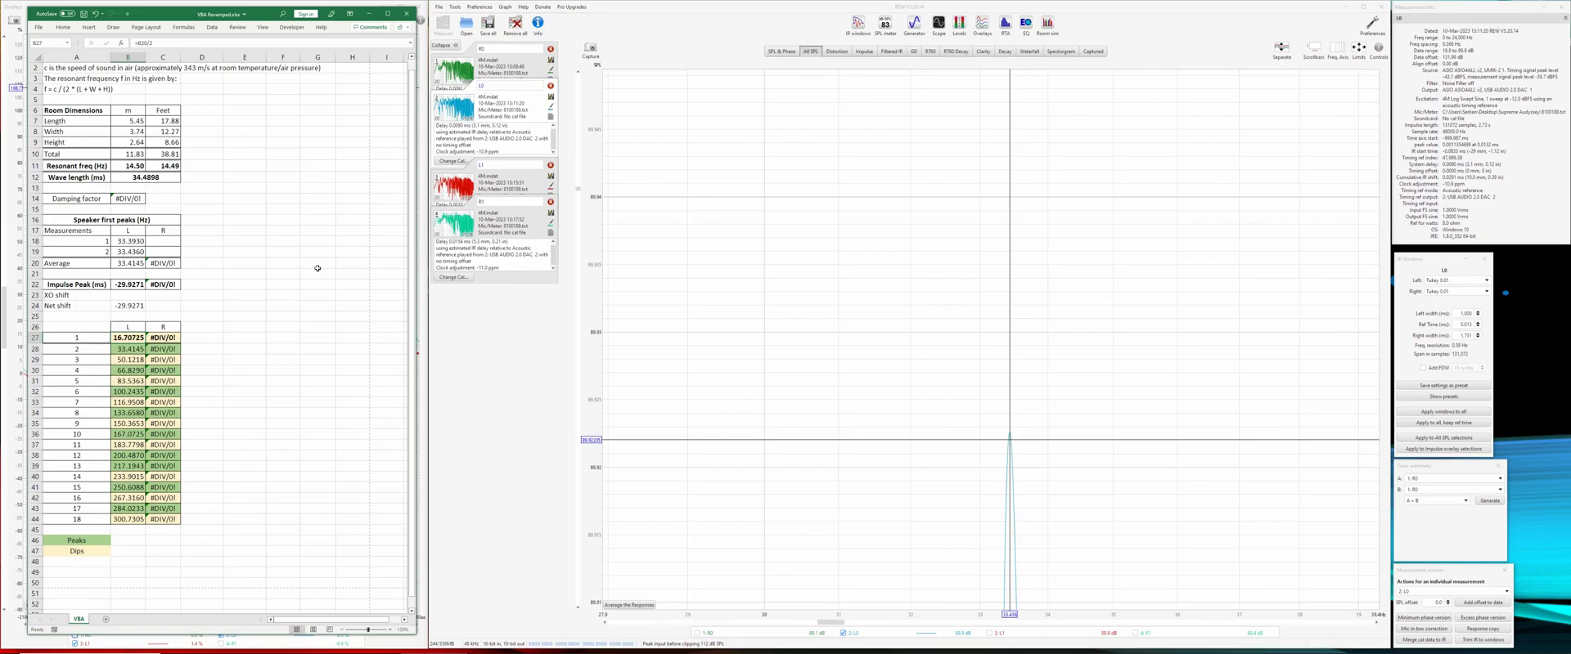
click(128, 201)
key(F2)
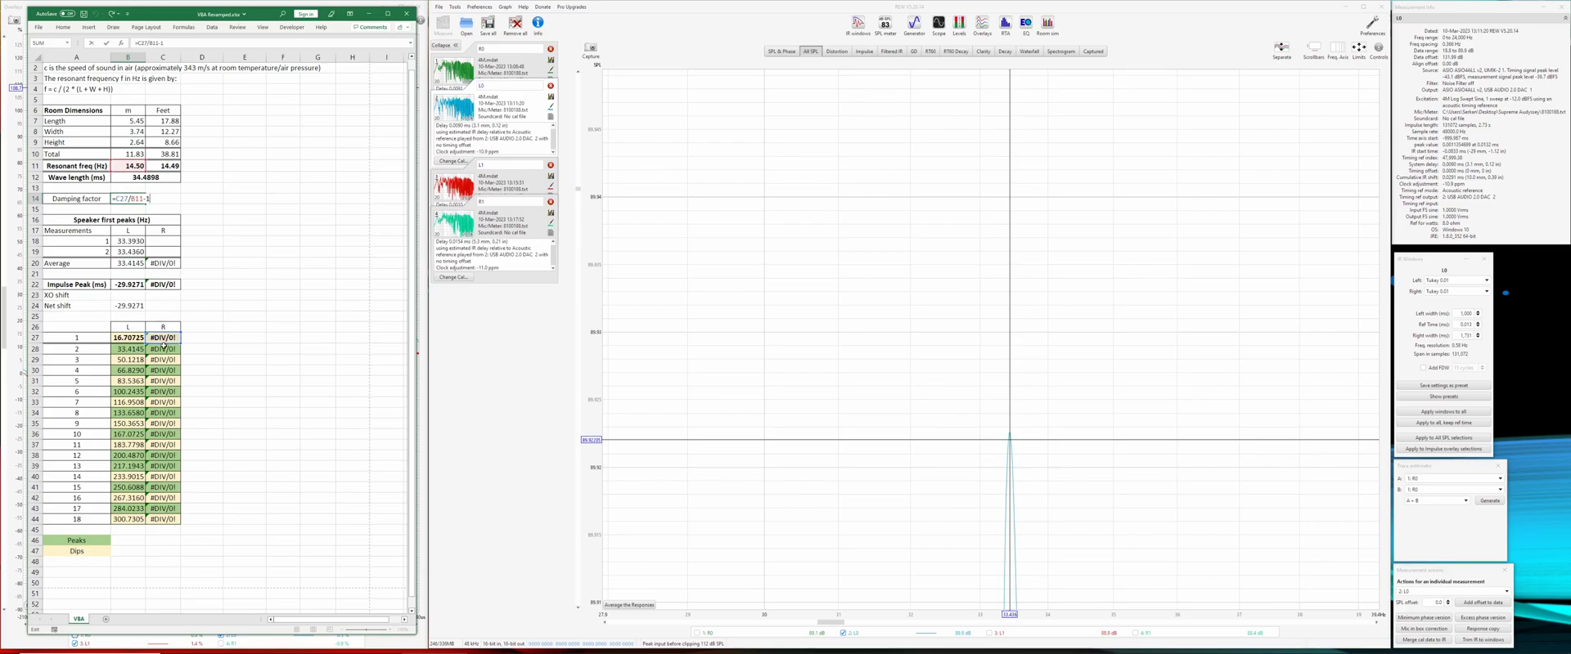
drag(148, 346, 134, 340)
key(Return)
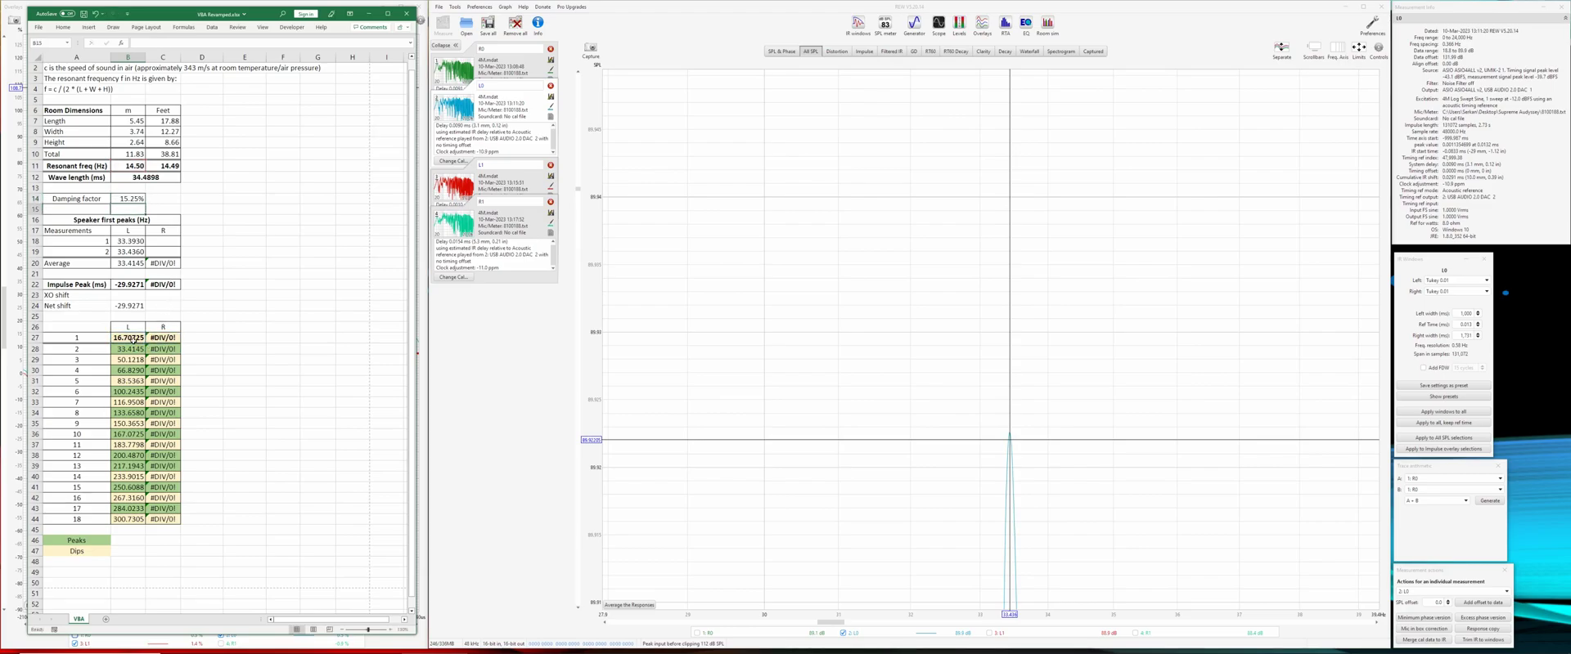
Step: Examine the damping factor, resonant frequency, left average and first left frequency, and the left impulse peak formula =-500/B27
click(131, 200)
click(123, 166)
click(134, 285)
click(136, 264)
click(136, 337)
double_click(118, 285)
text(-500/B27)
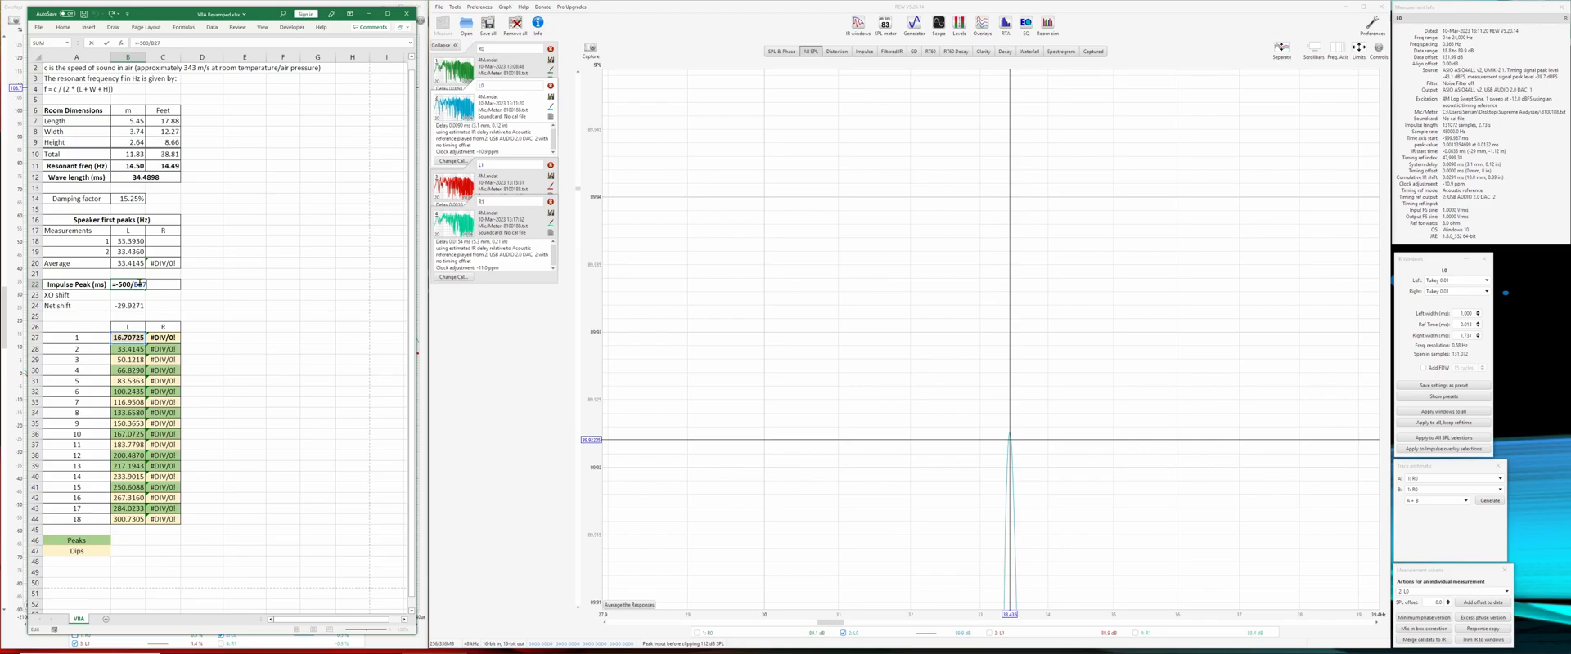
key(Return)
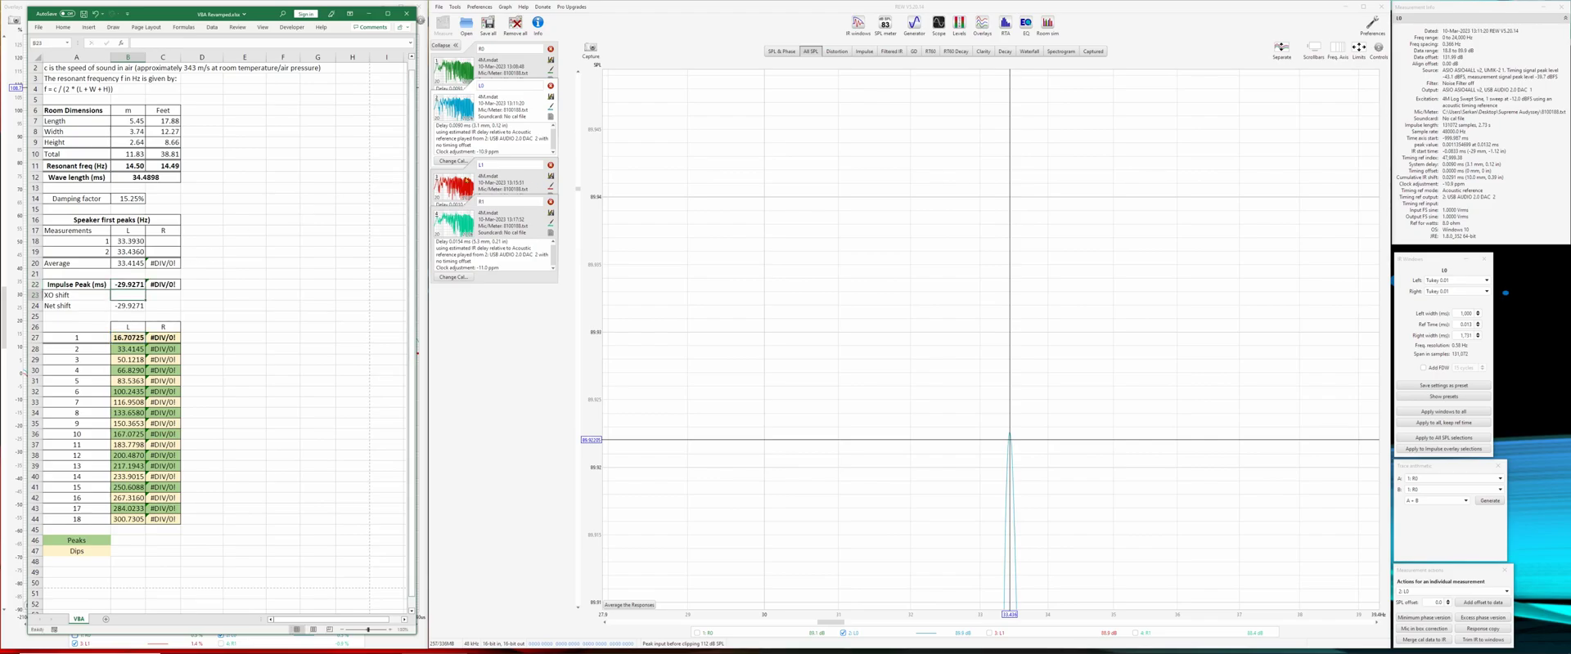
click(124, 285)
Step: In REW, fit the graph limits to the data and generate a measurement from L2's empty EQ filter set
click(1358, 47)
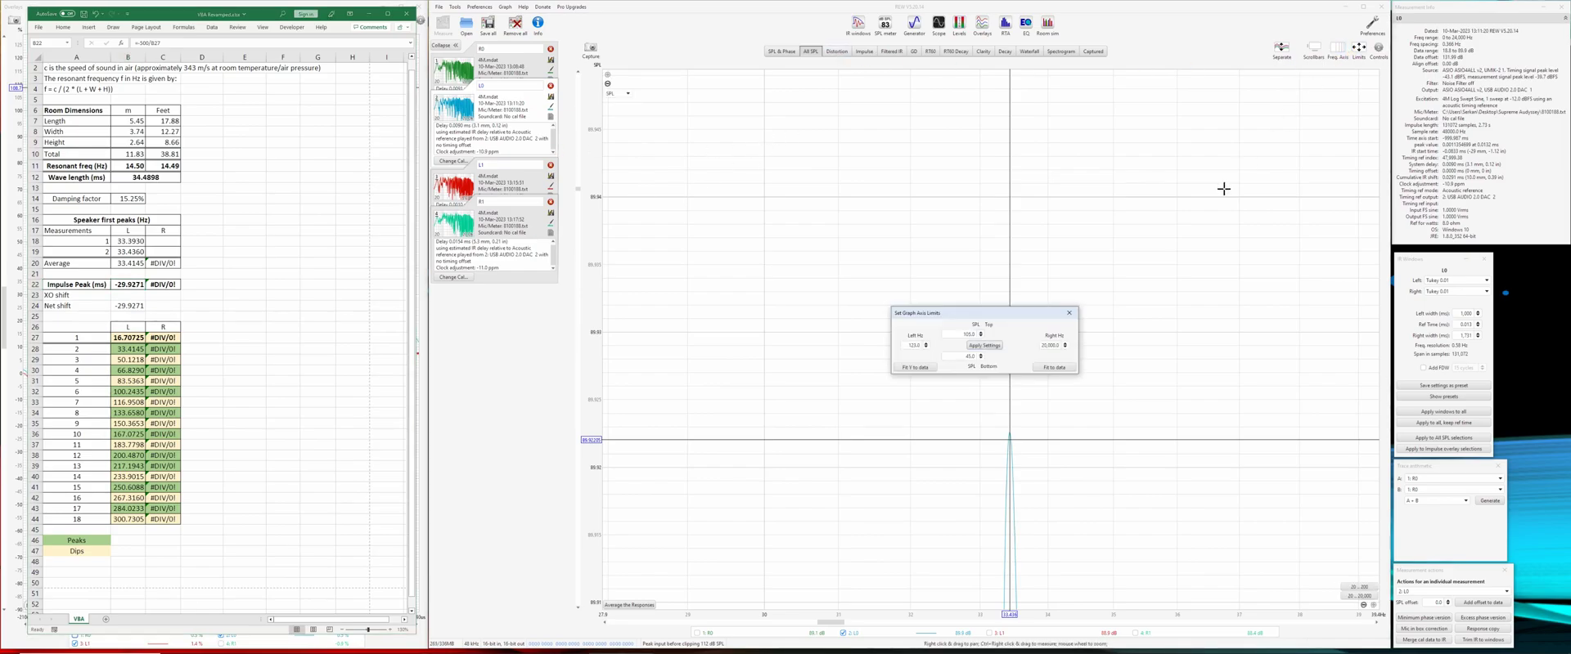
click(1051, 365)
click(1025, 23)
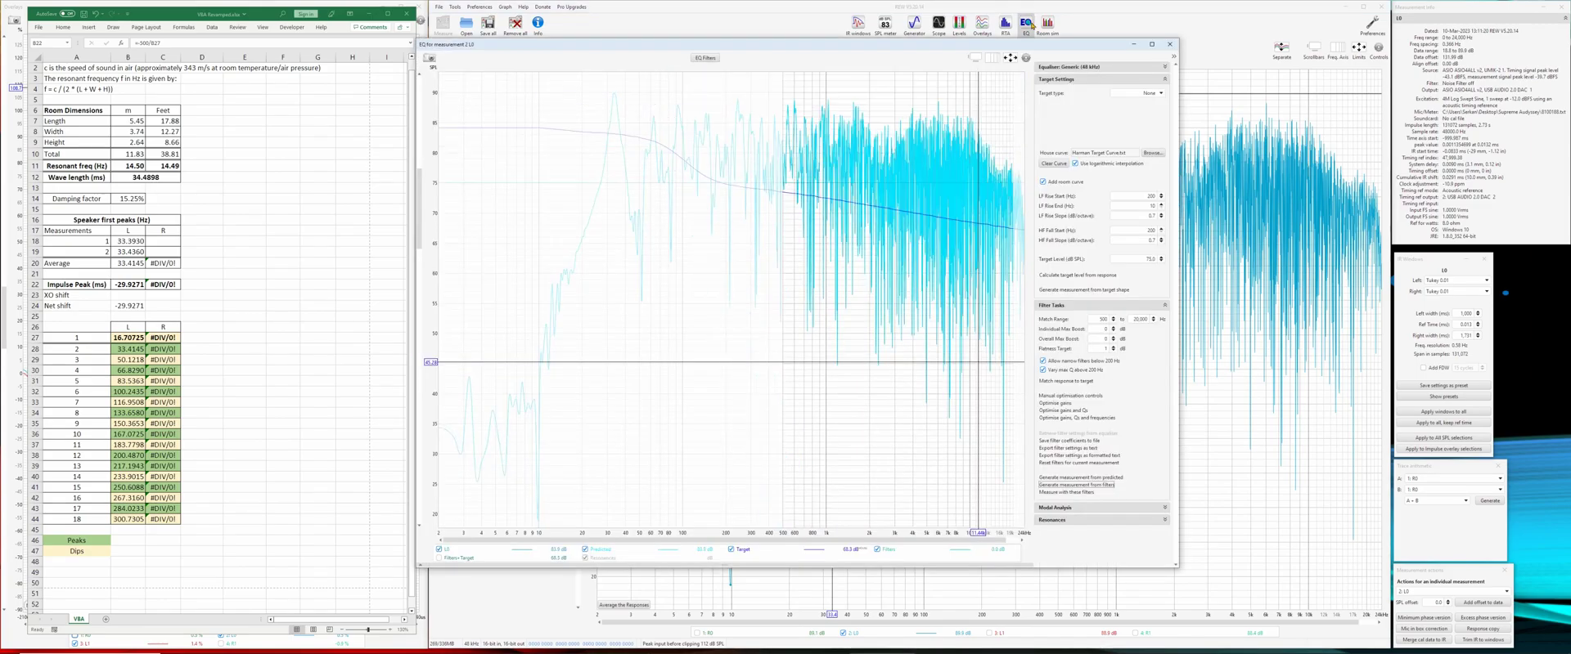
click(704, 58)
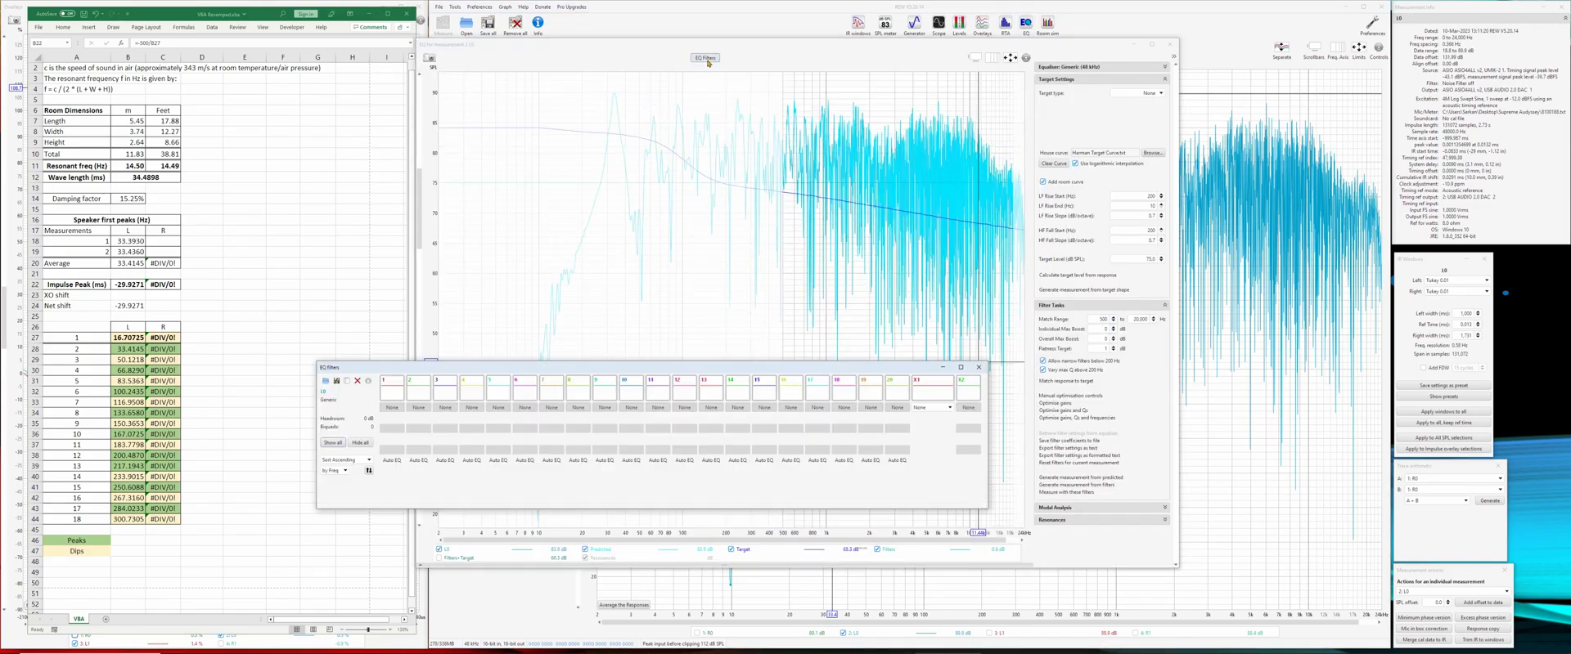
click(1086, 486)
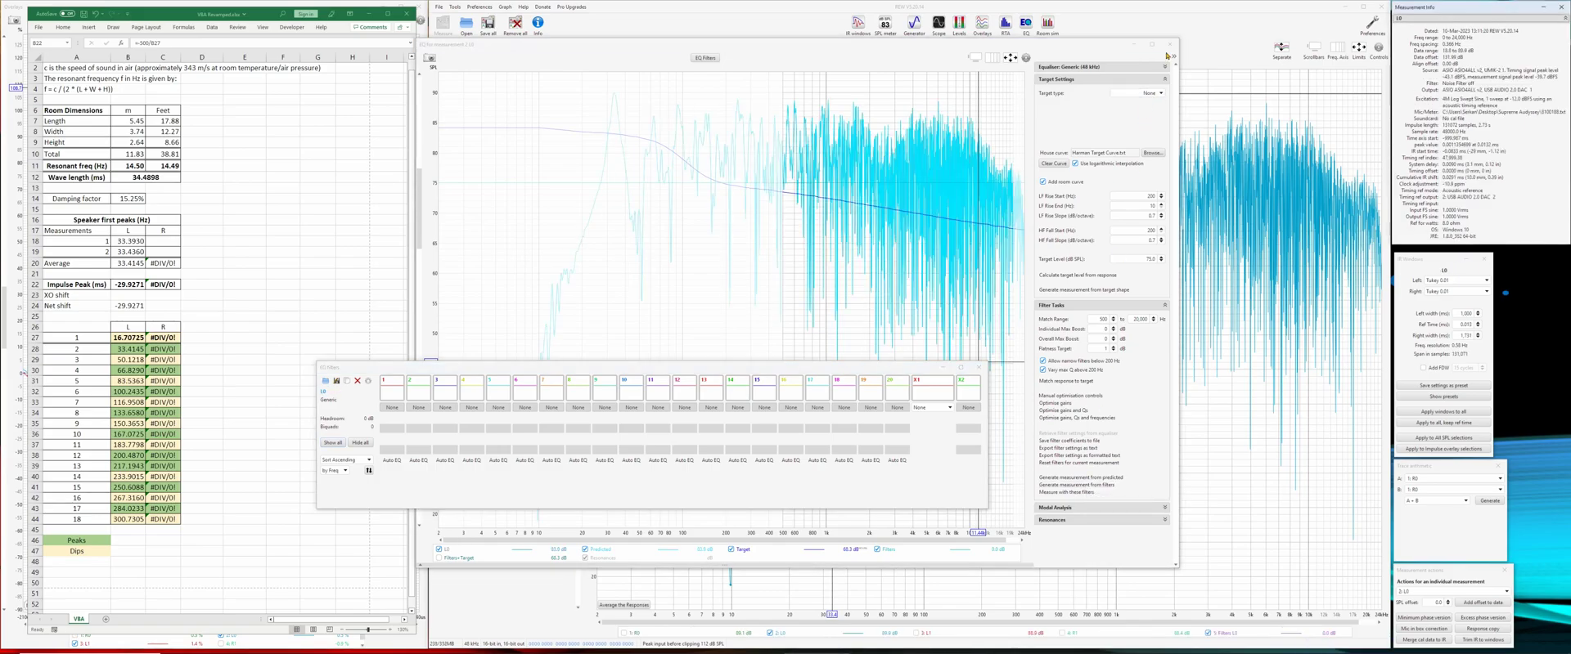
click(1169, 44)
click(978, 367)
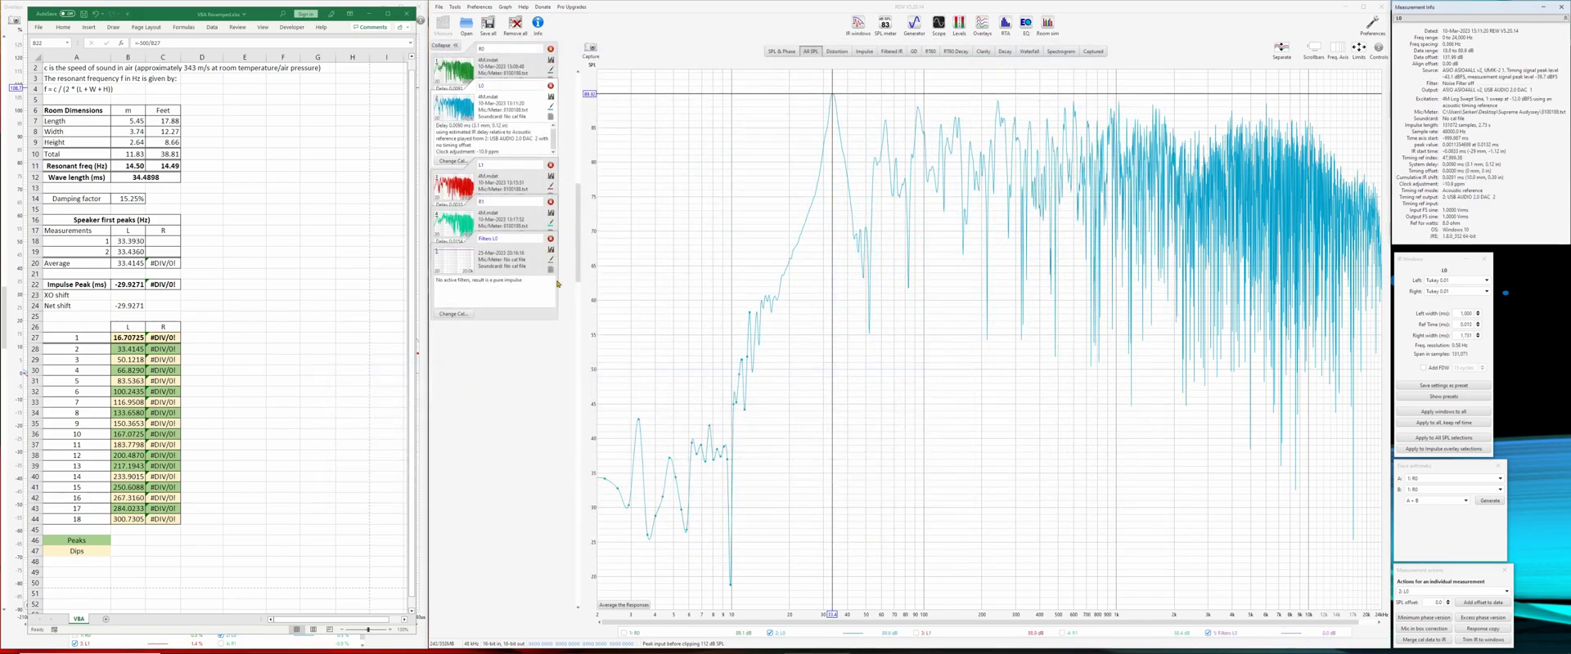
Step: Rename the measurement generated from the L2 filters as Dirac
click(525, 262)
click(507, 194)
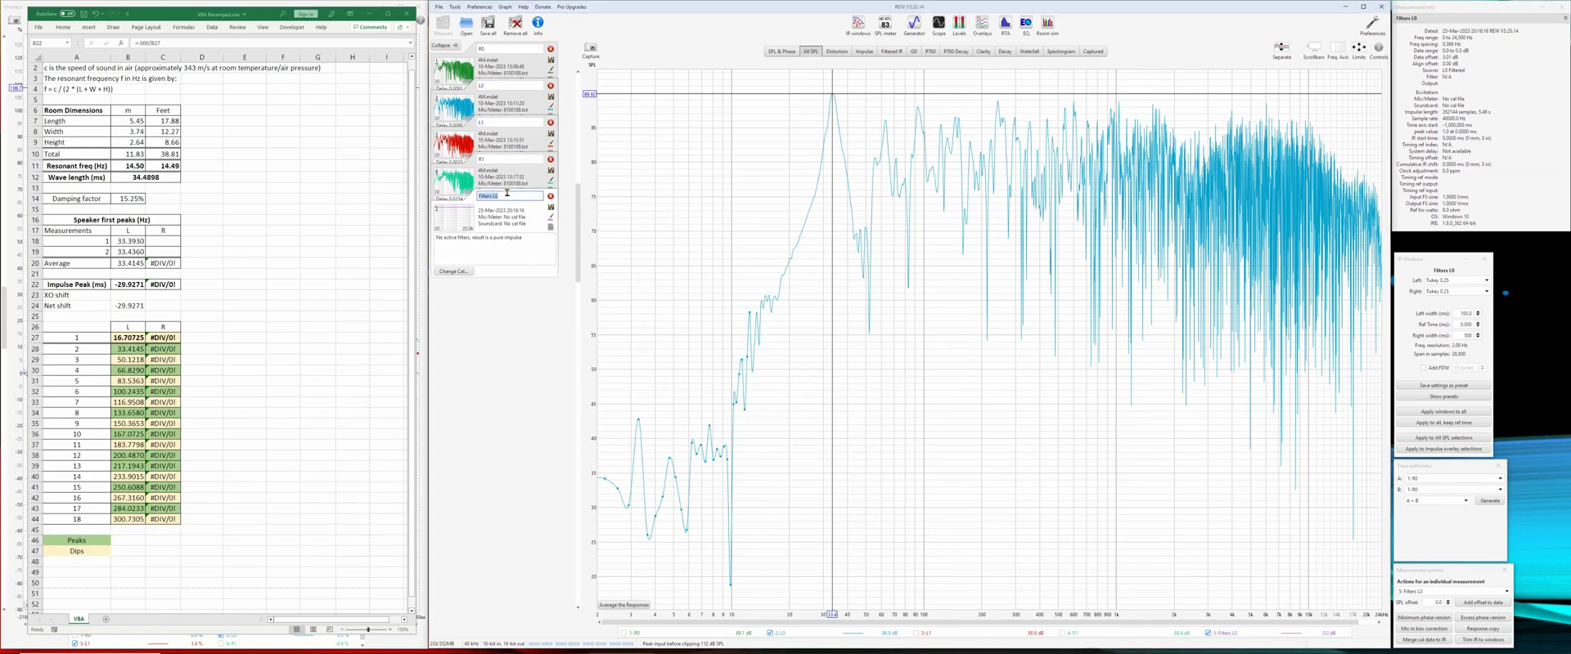
text(4IRAC)
key(Return)
click(520, 198)
text(Dirac)
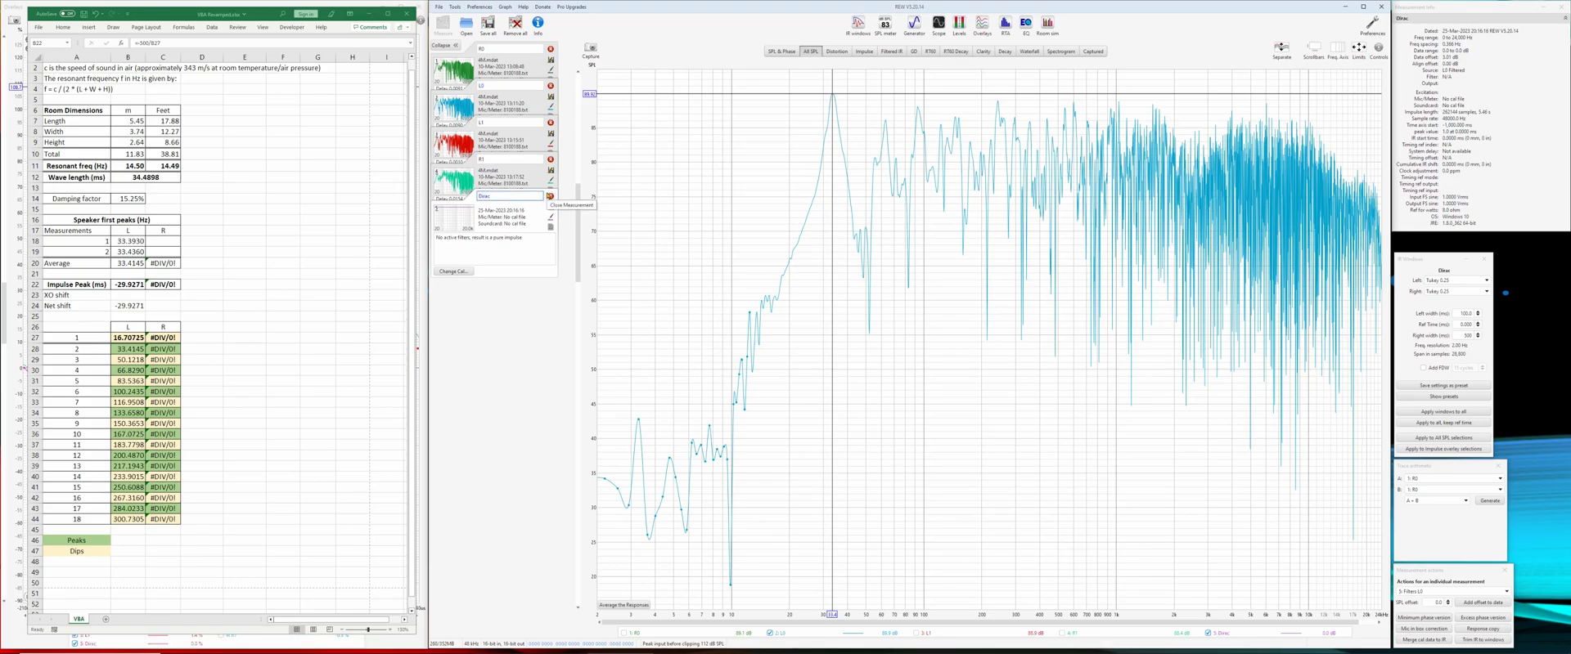
key(Return)
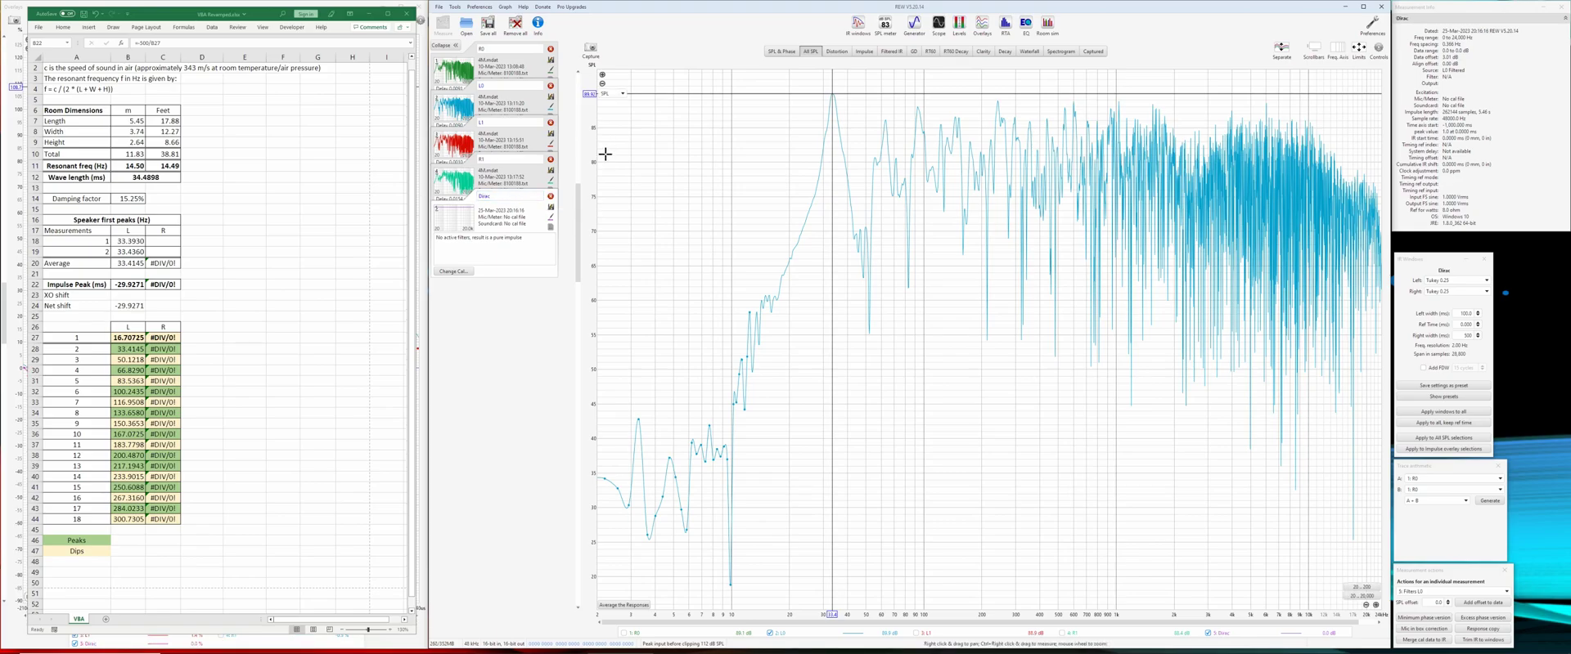
Step: Compare the impulse responses of the Dirac and L2 measurements, and return to the All SPL graph
click(867, 51)
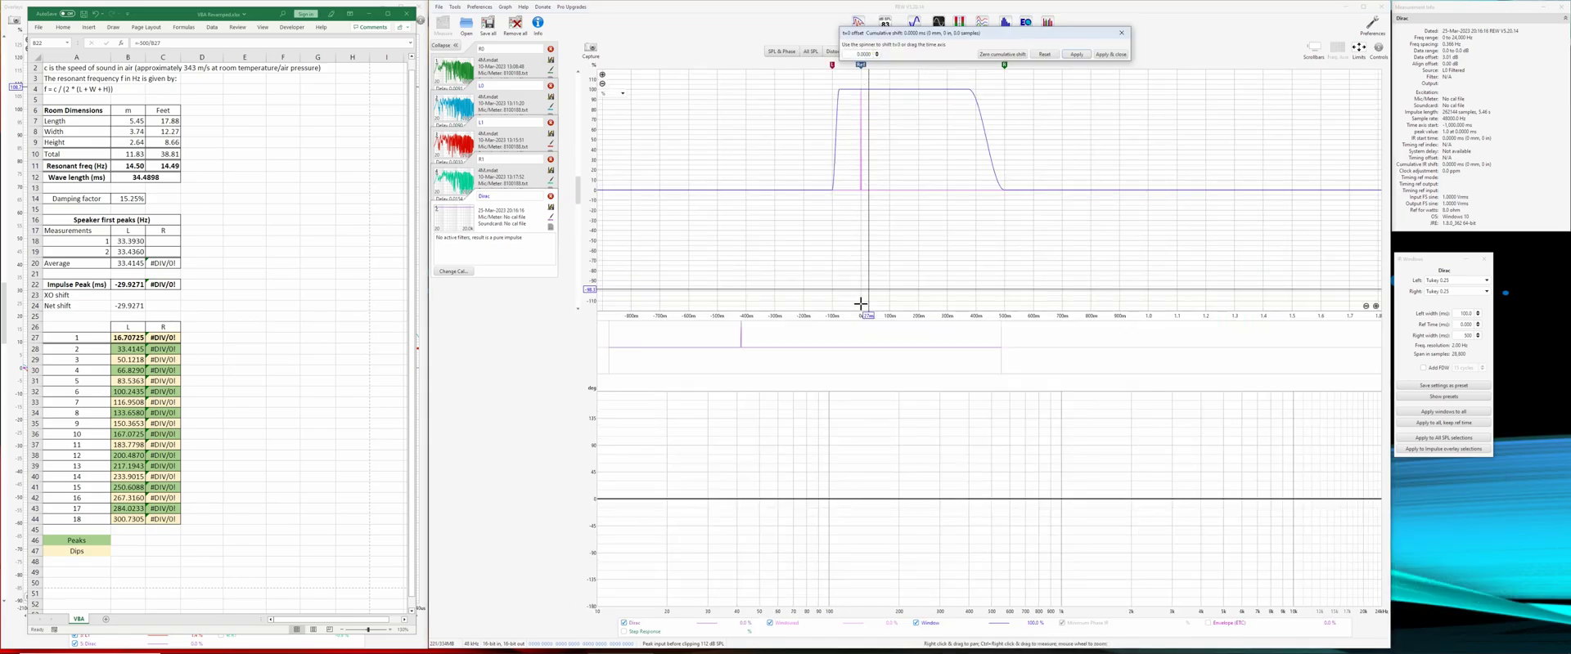
click(455, 107)
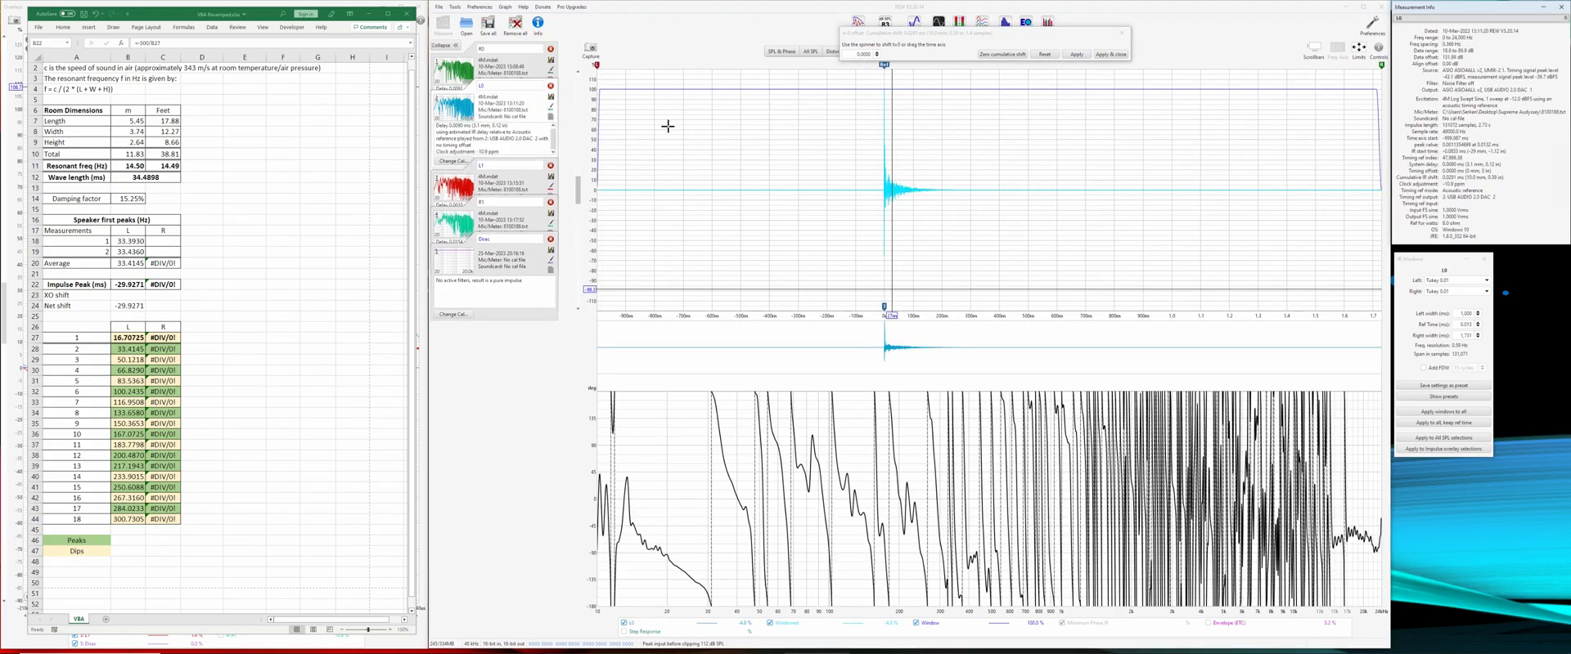
click(526, 261)
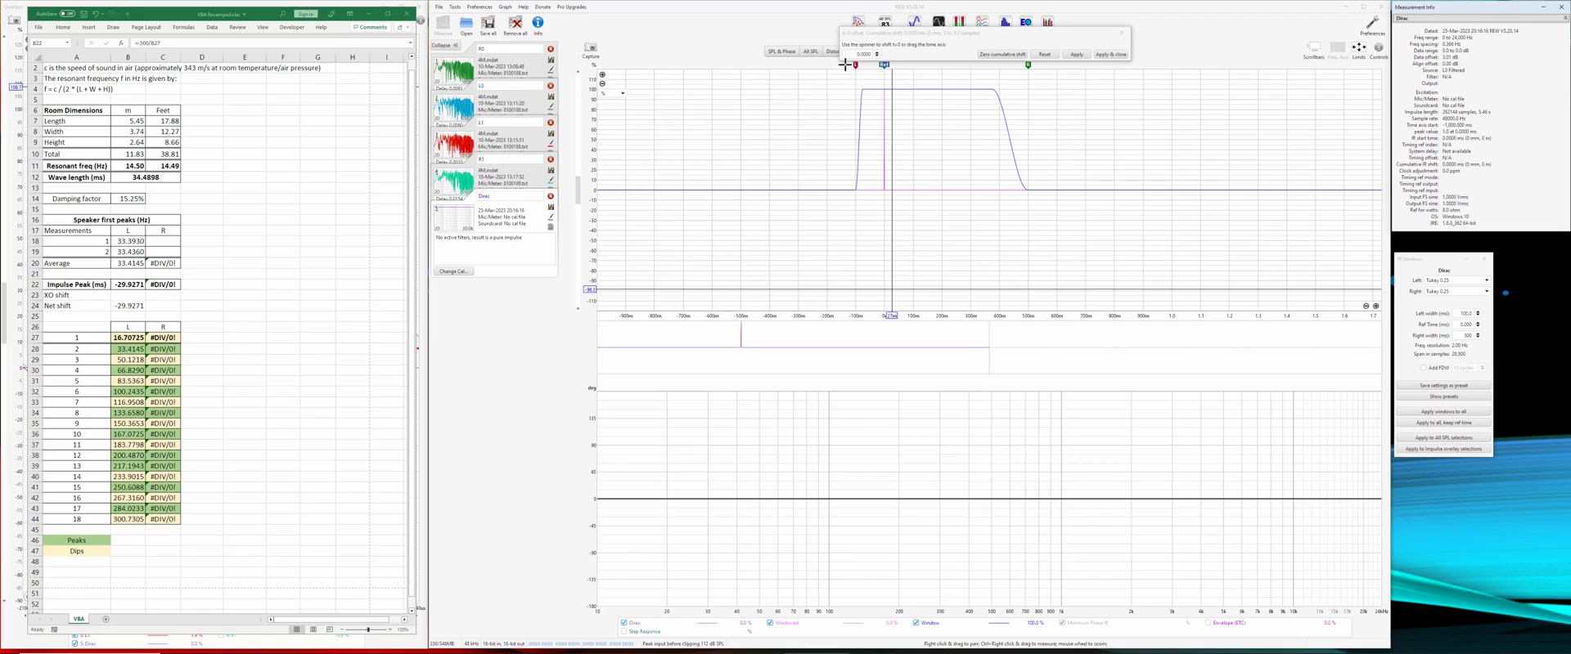
click(808, 51)
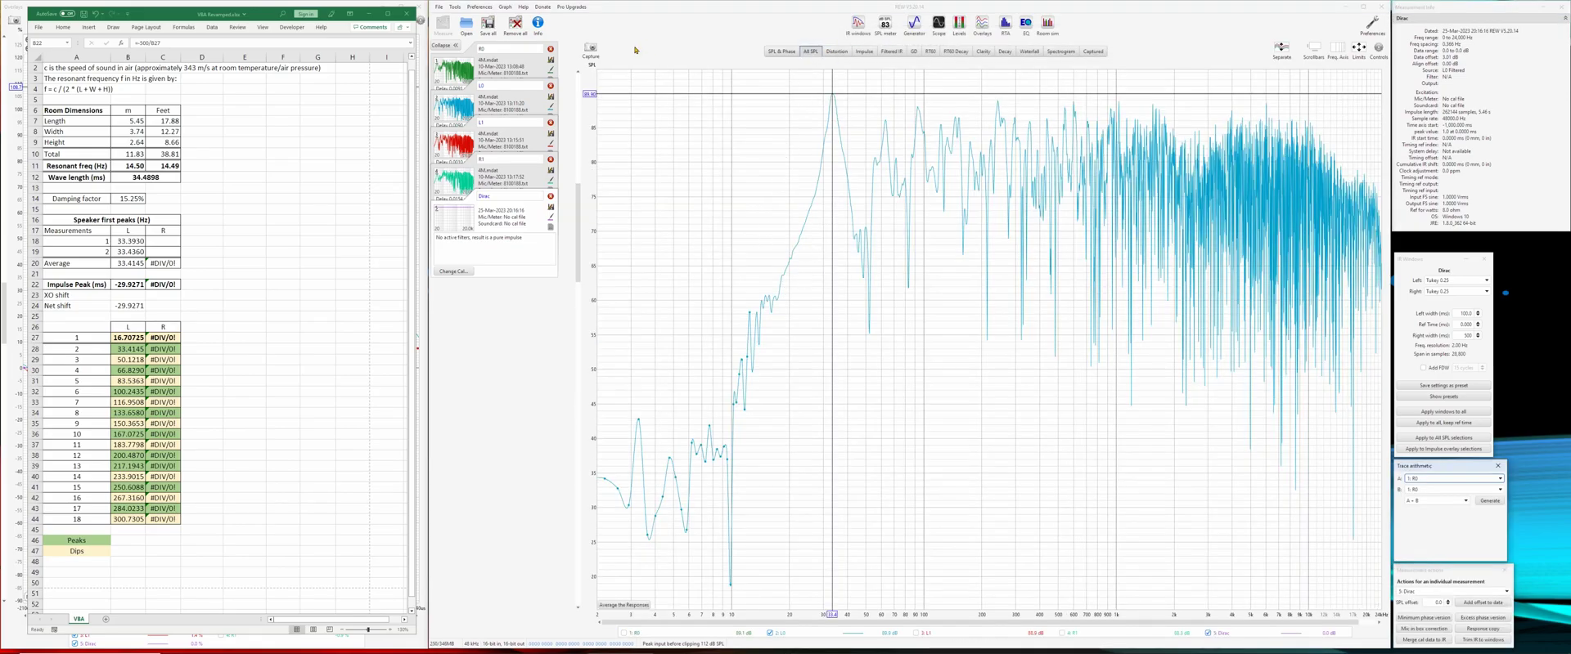
Step: Extend the SPL graph's vertical range down to the Dirac trace, and check the 18th left frequency in the spreadsheet
click(602, 83)
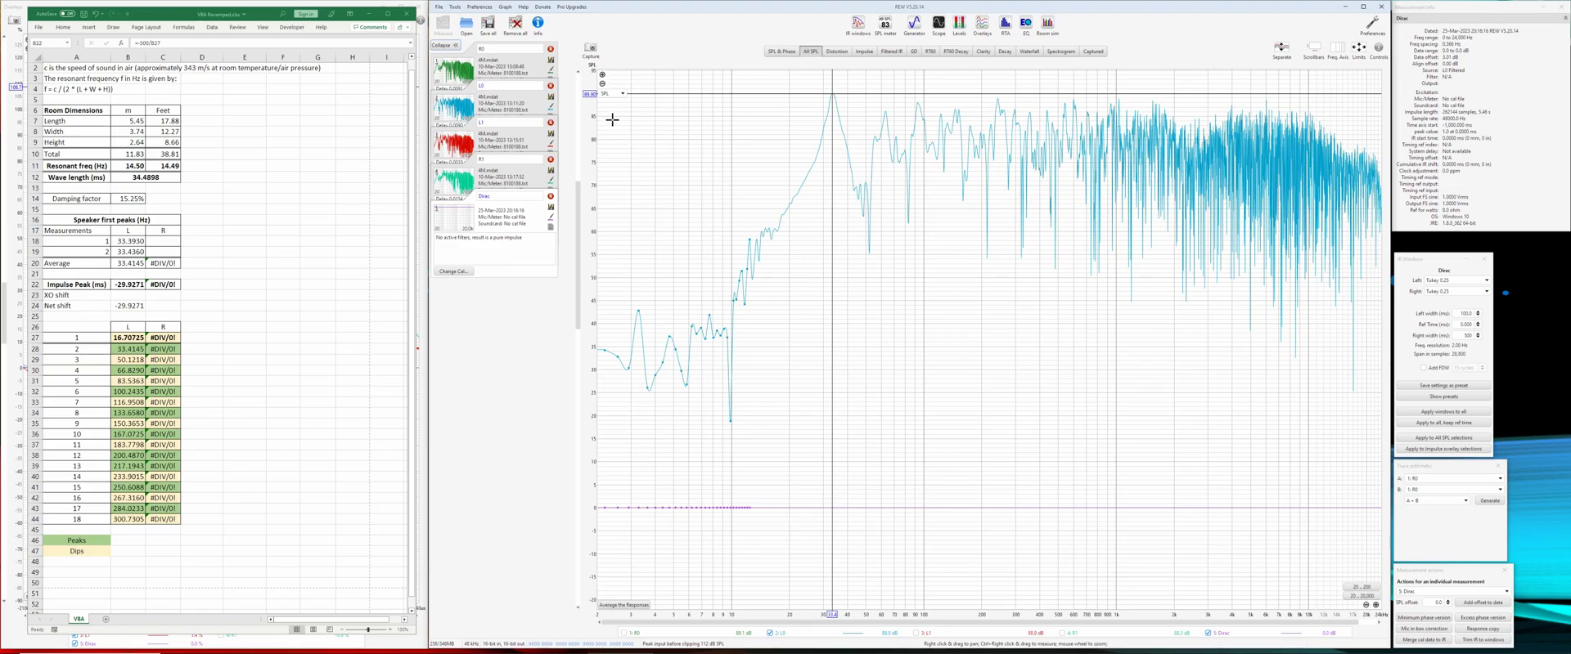
click(491, 139)
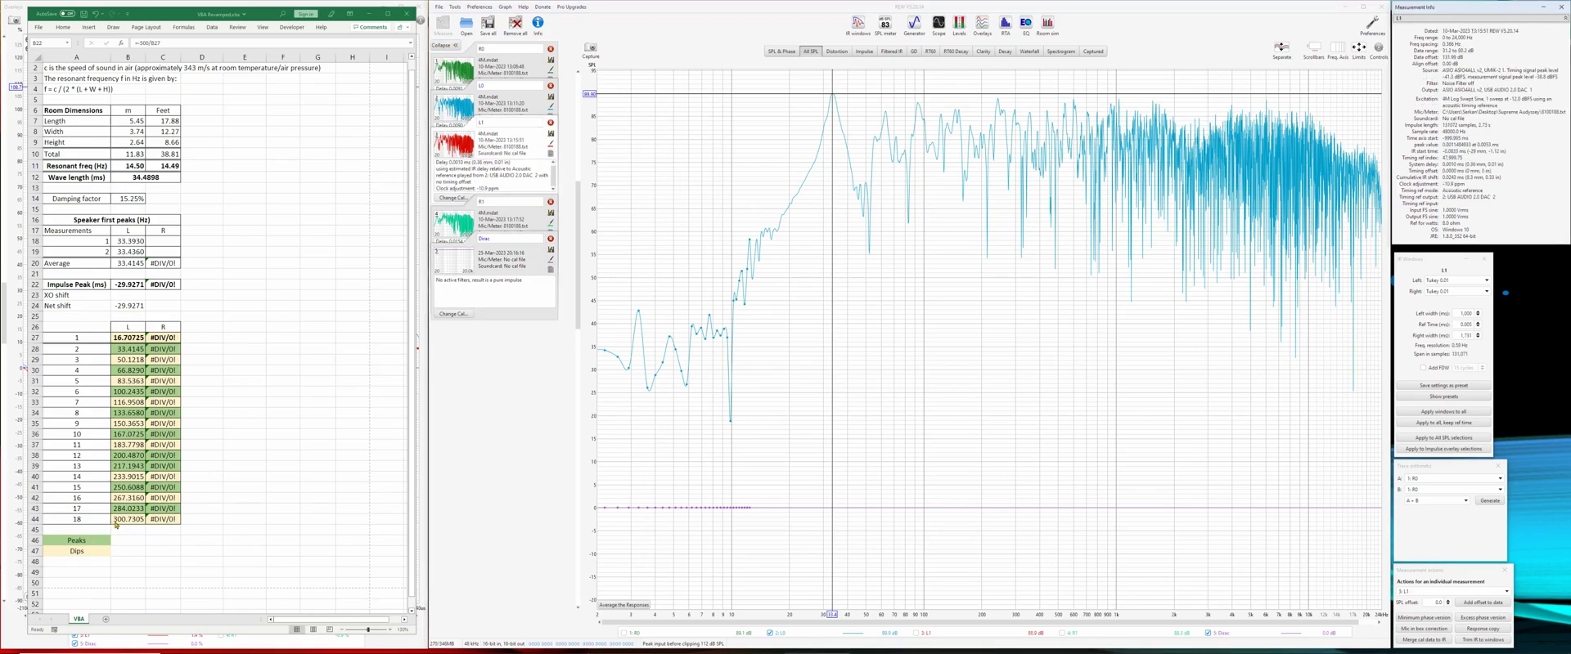
click(128, 519)
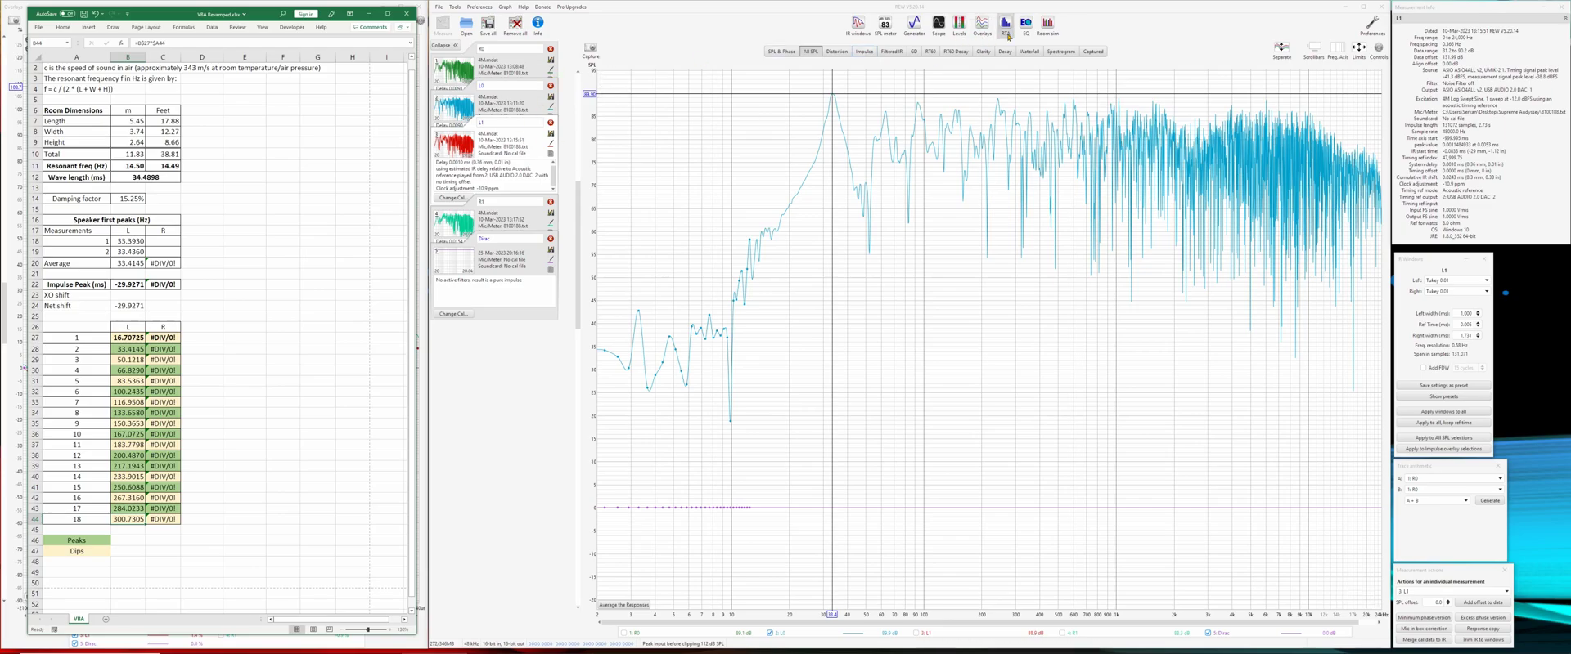
Step: In L2's EQ filters, add a Butterworth low-pass filter at 83.5 Hz, the fifth left frequency, and change its slope
click(495, 103)
click(1024, 27)
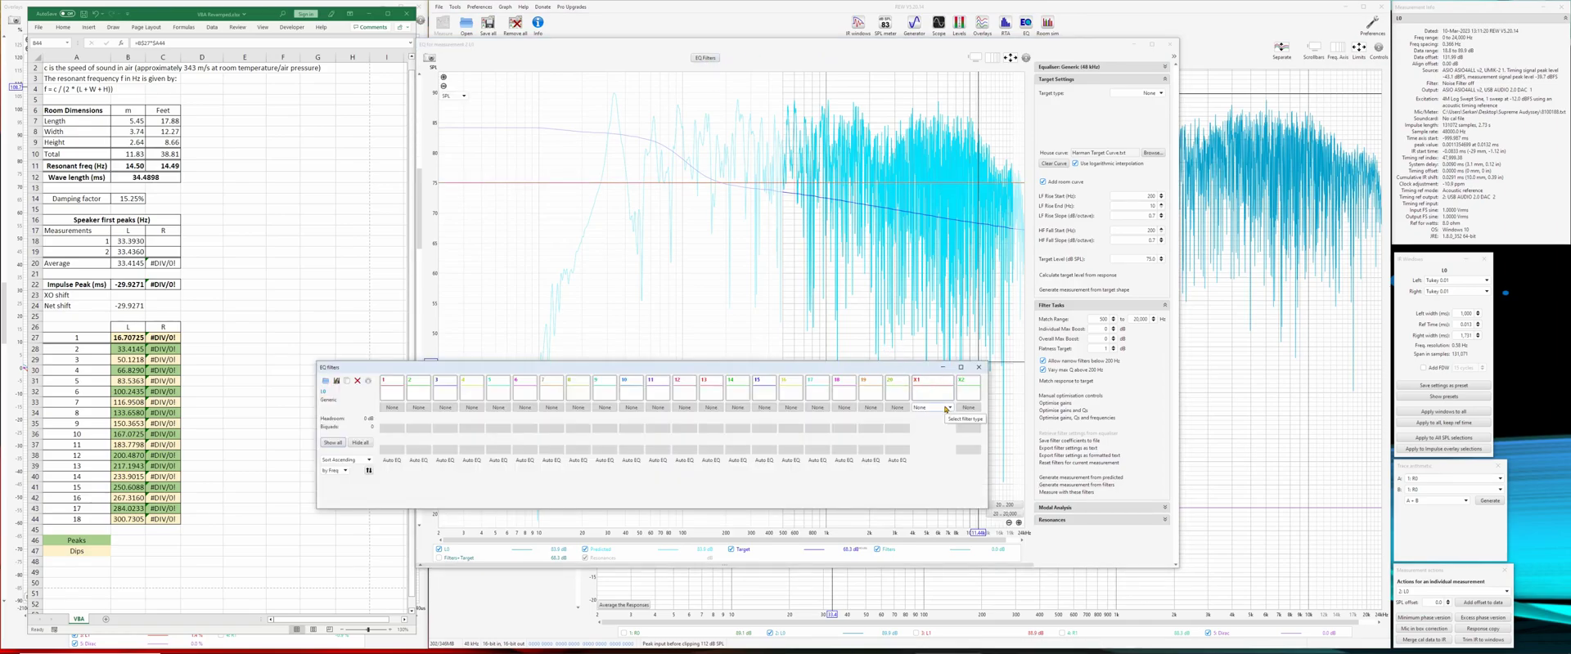
click(125, 381)
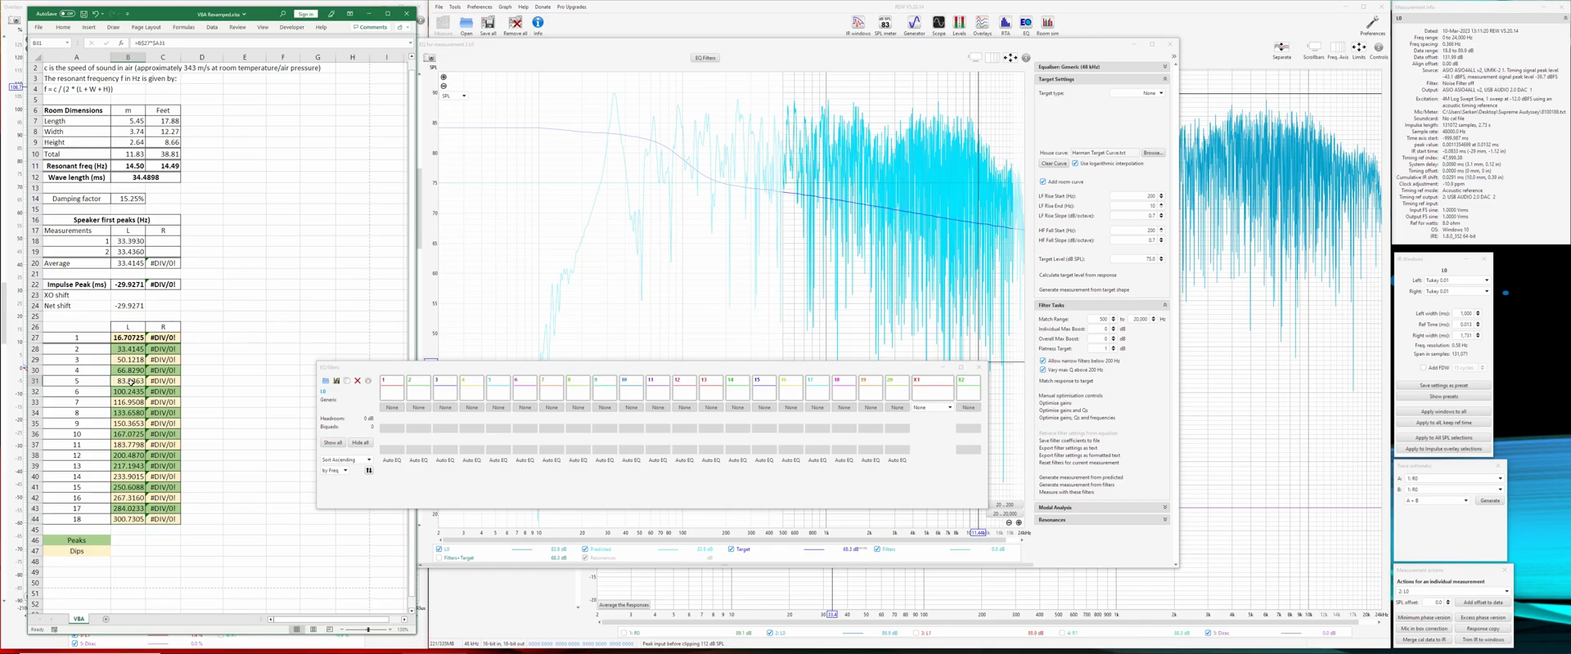
click(932, 408)
click(930, 419)
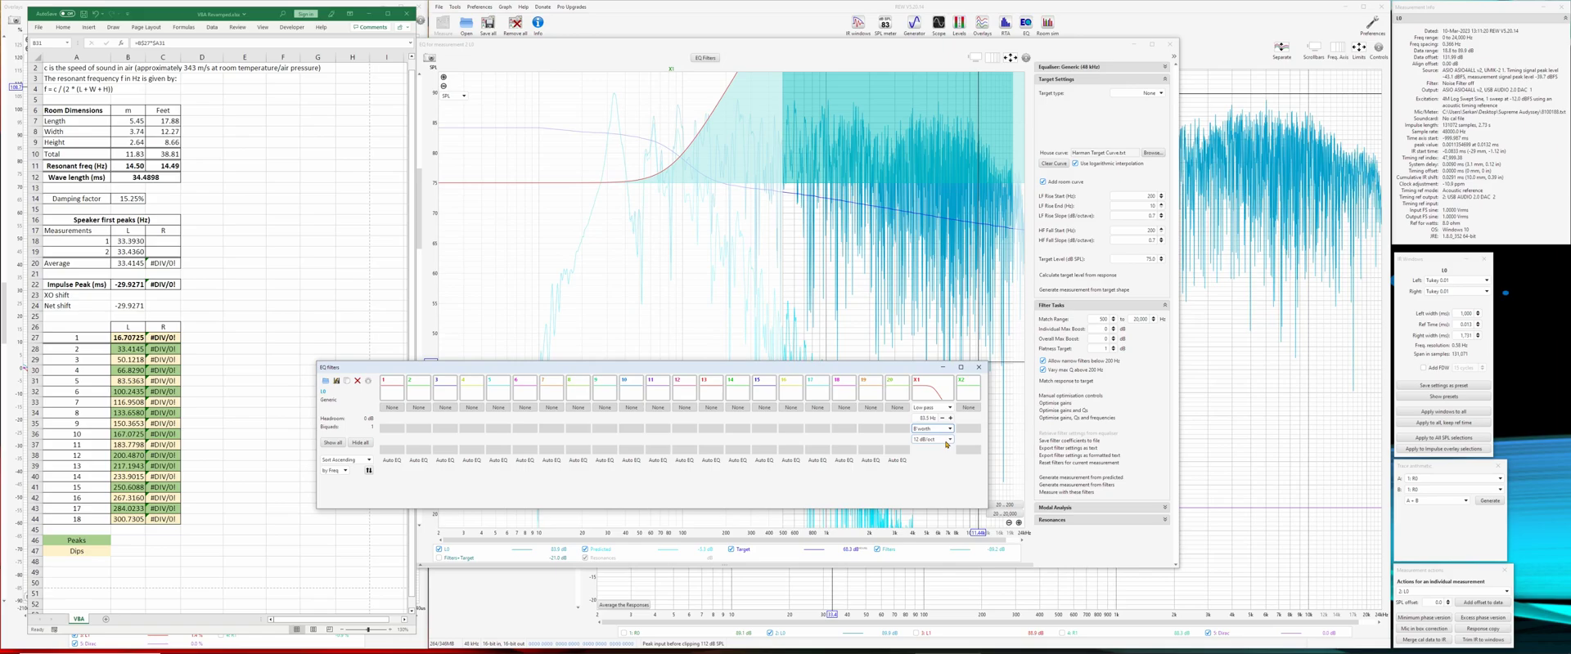
click(946, 442)
click(922, 446)
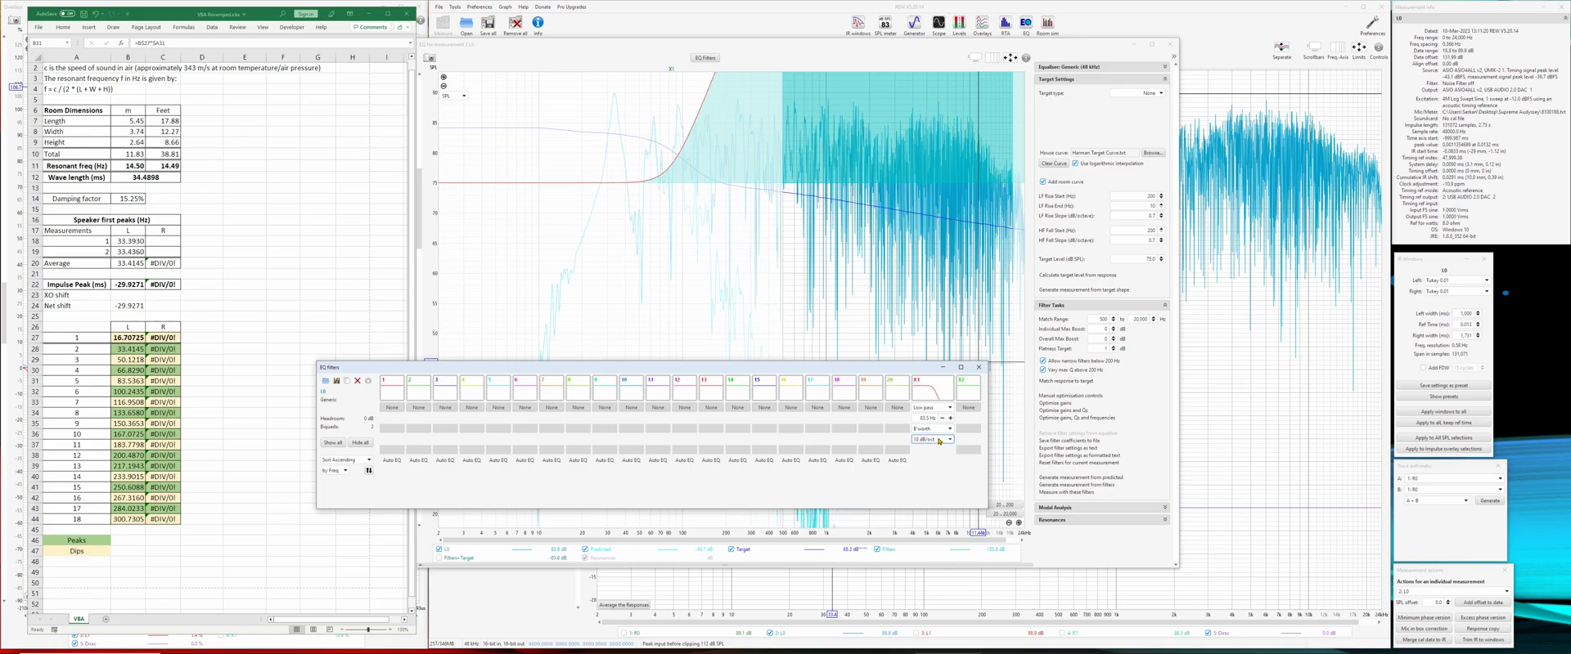
Step: Generate a new measurement from L2's low-pass filter and close the EQ windows
click(1057, 485)
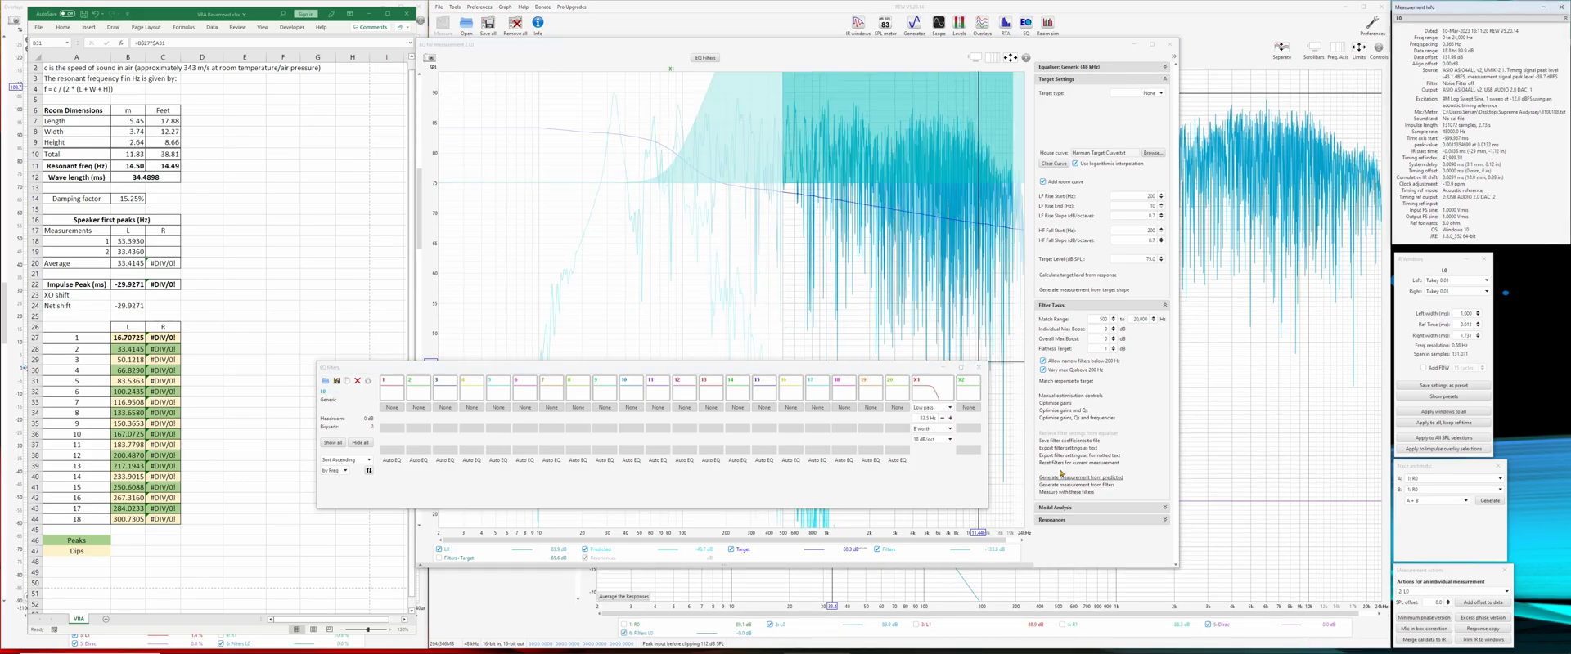
click(978, 367)
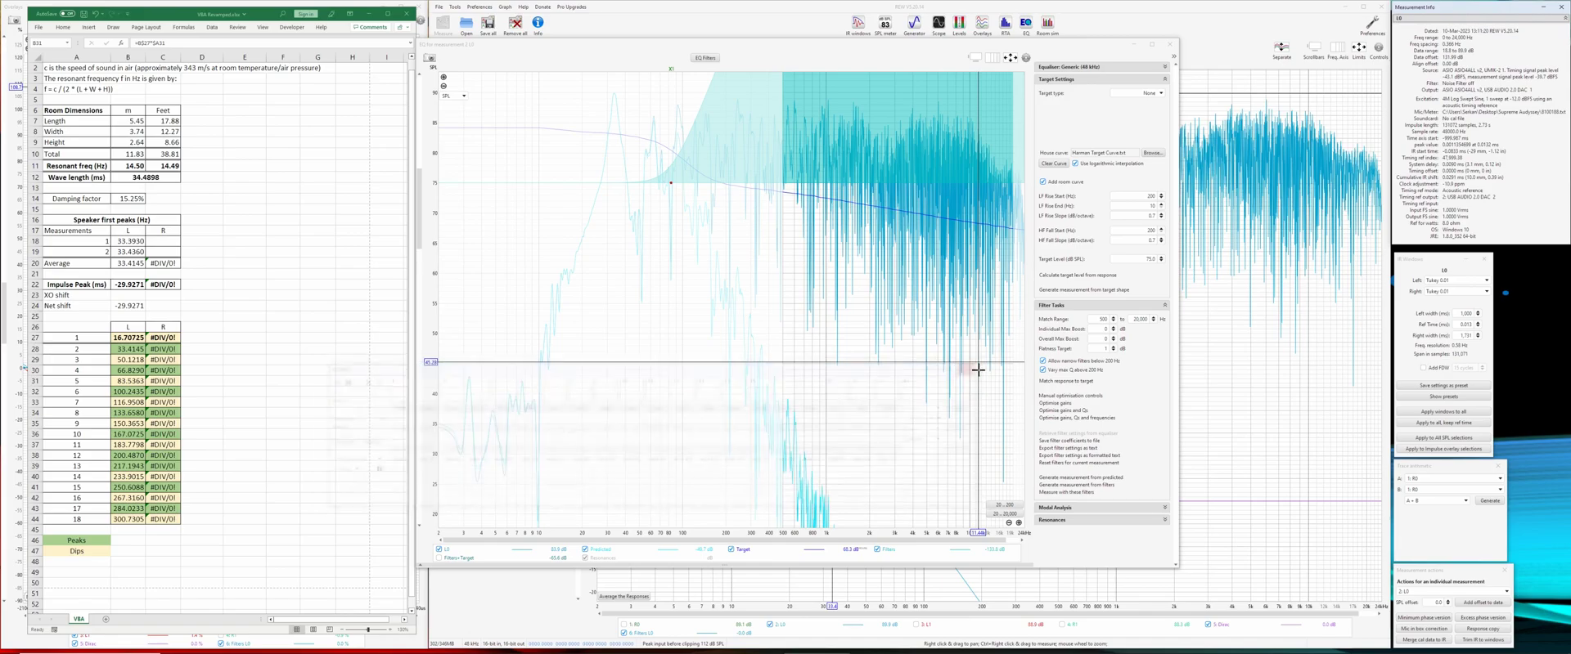
click(1168, 45)
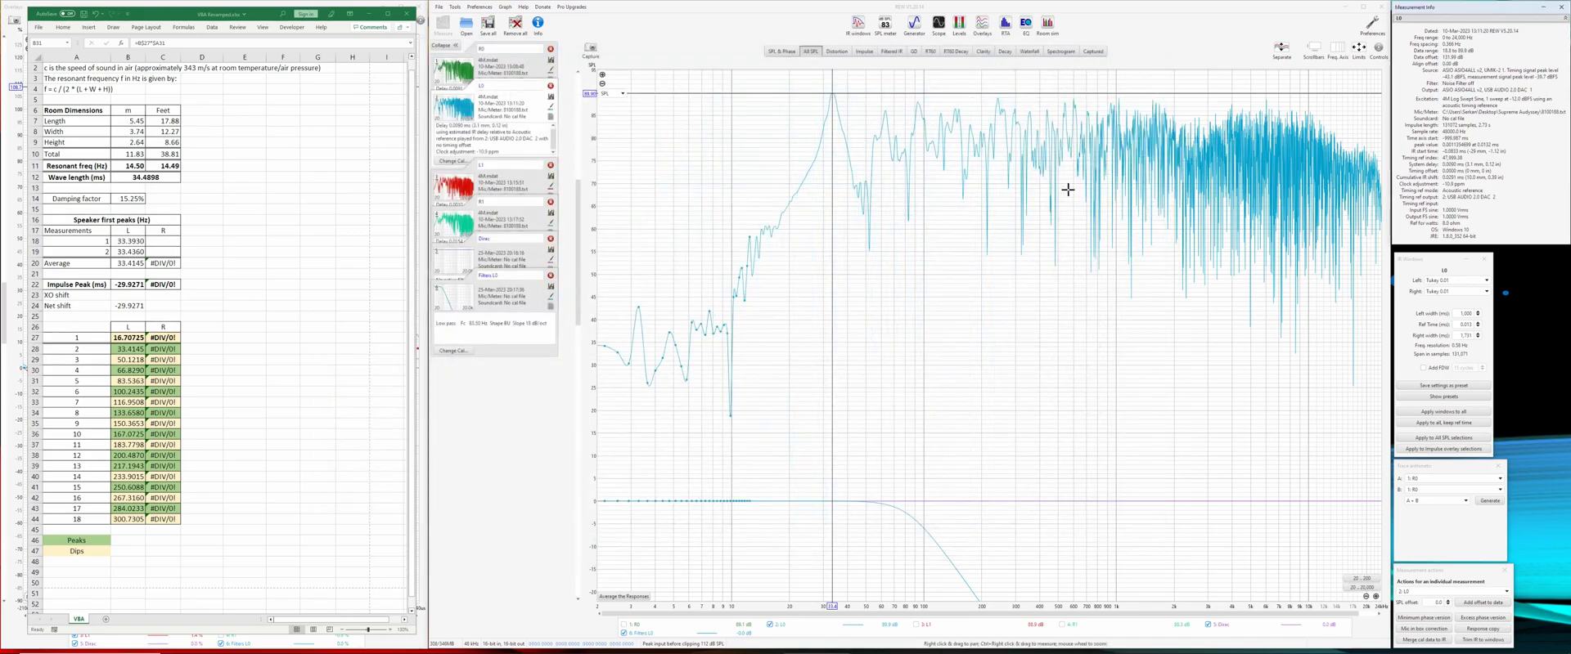
Step: Show only the L2 and L1 traces in All SPL, and copy that selection to the other overlay graphs
click(633, 634)
click(916, 624)
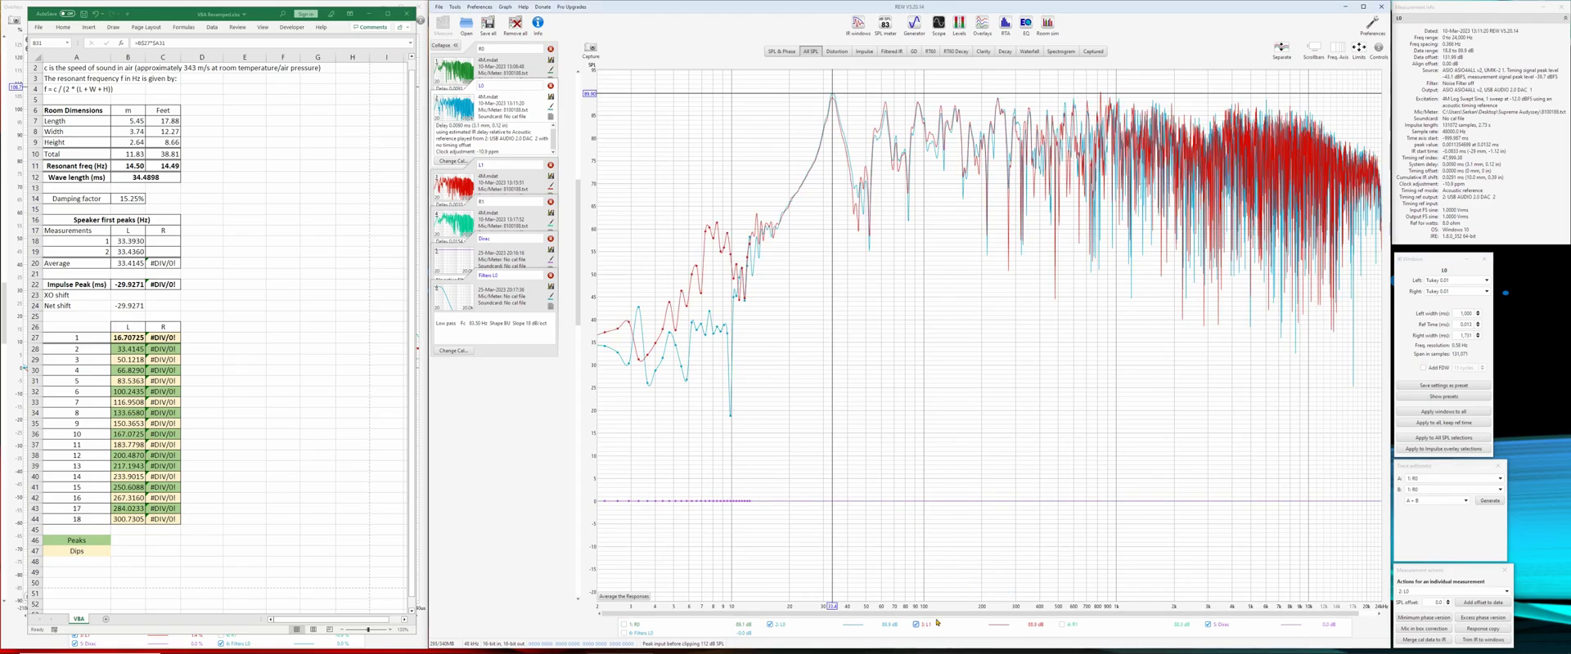
click(1209, 625)
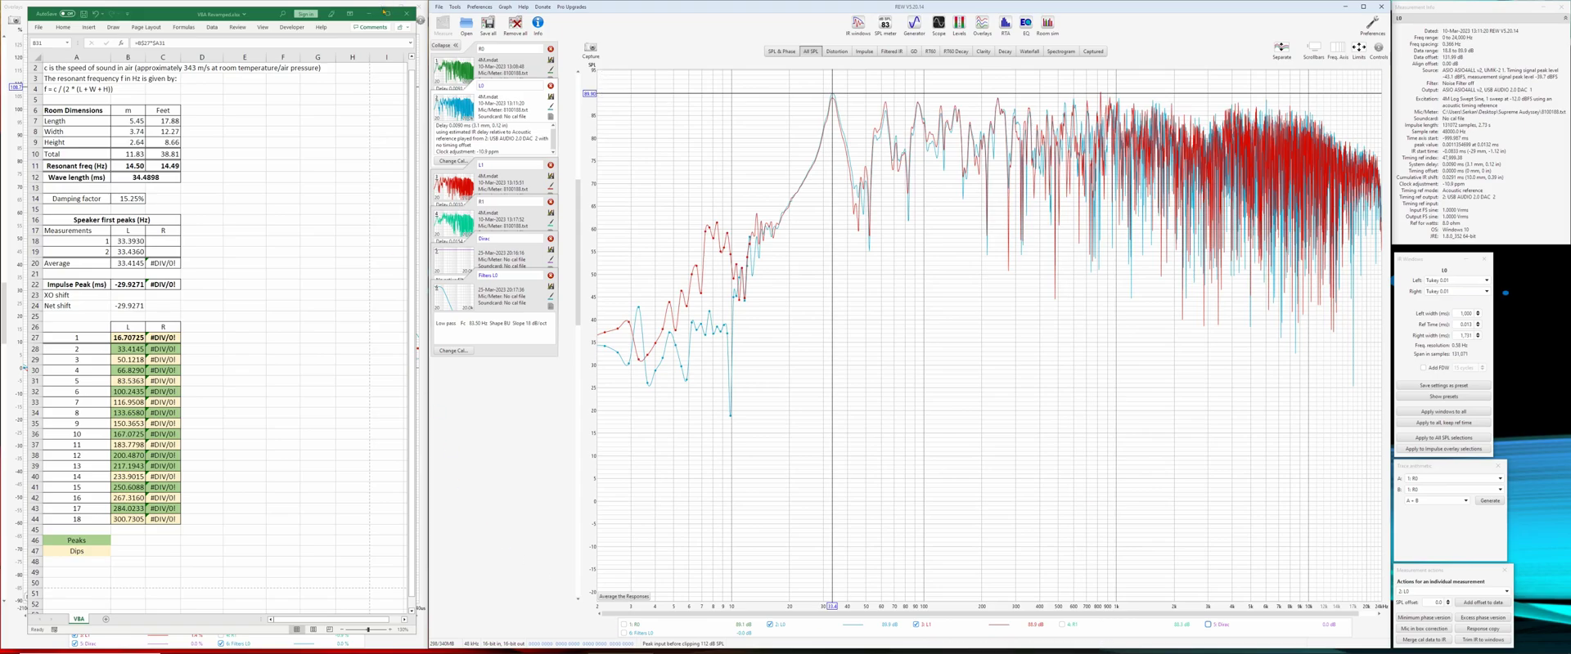
click(369, 14)
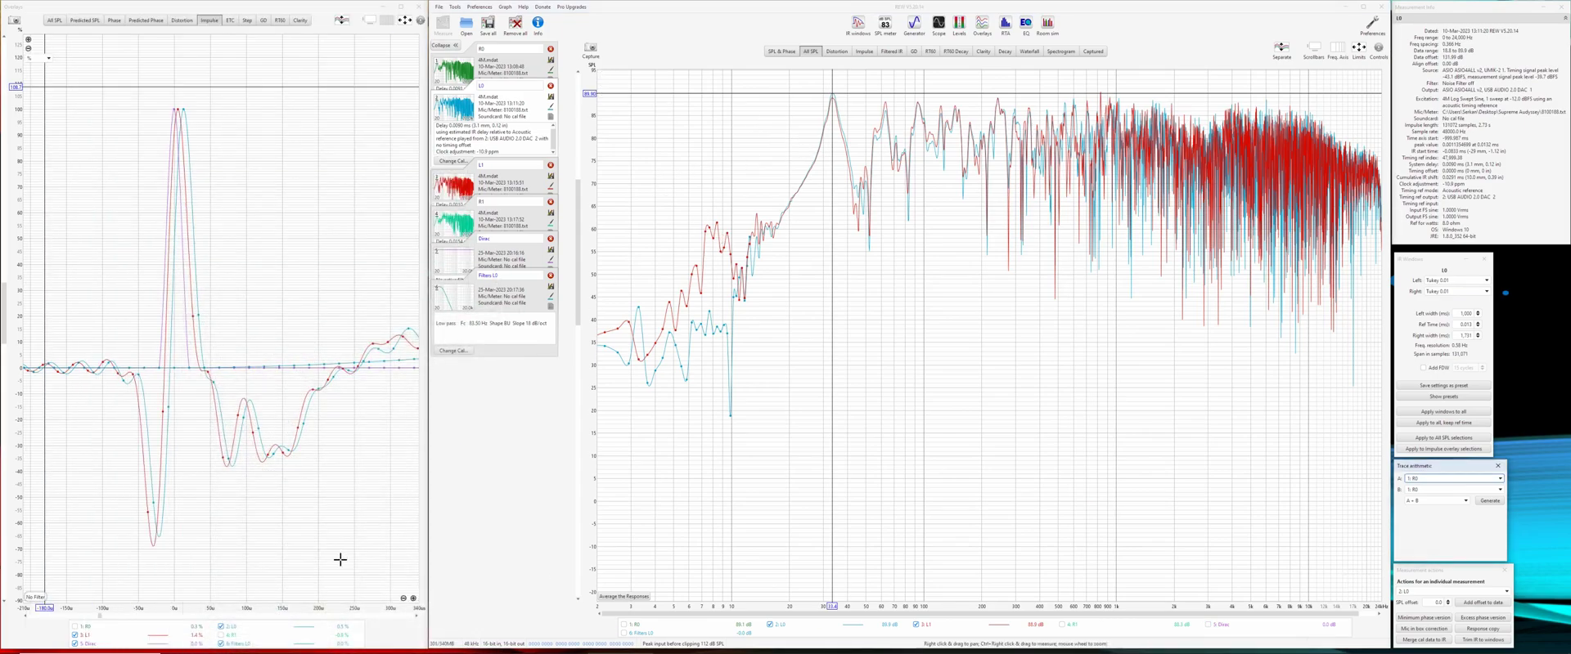
mouse_move(803, 651)
right_click(803, 613)
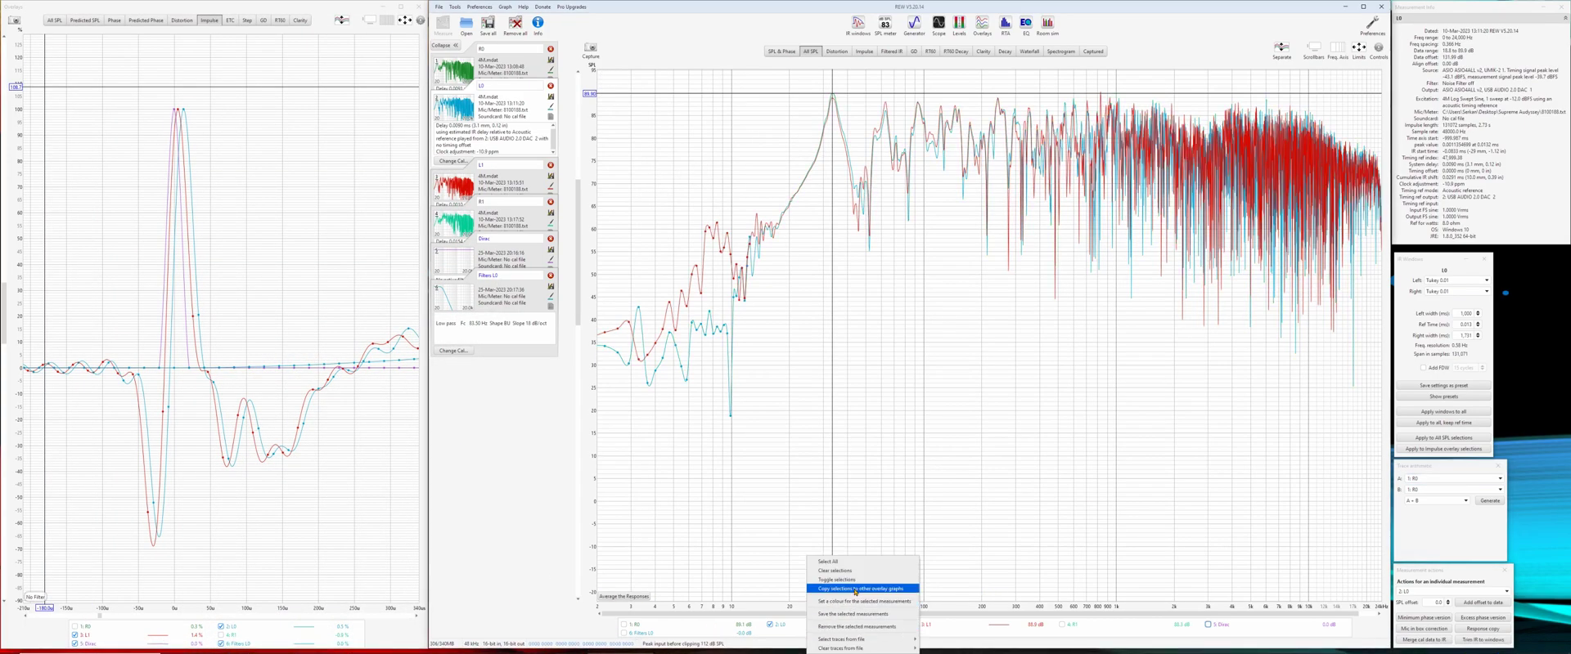
click(854, 589)
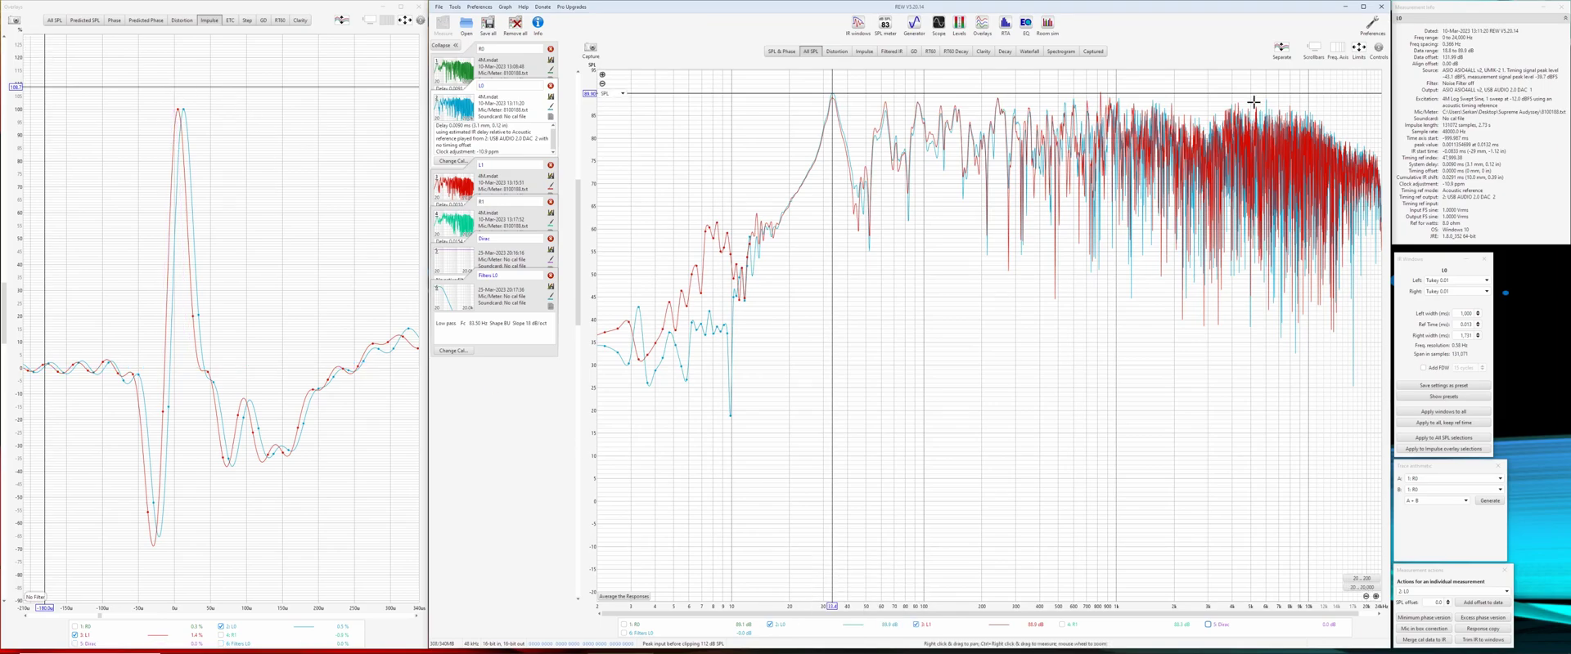
Step: Align L1 and L2 by cross correlation, and create their vector average, naming it L
mouse_move(1379, 51)
click(1355, 115)
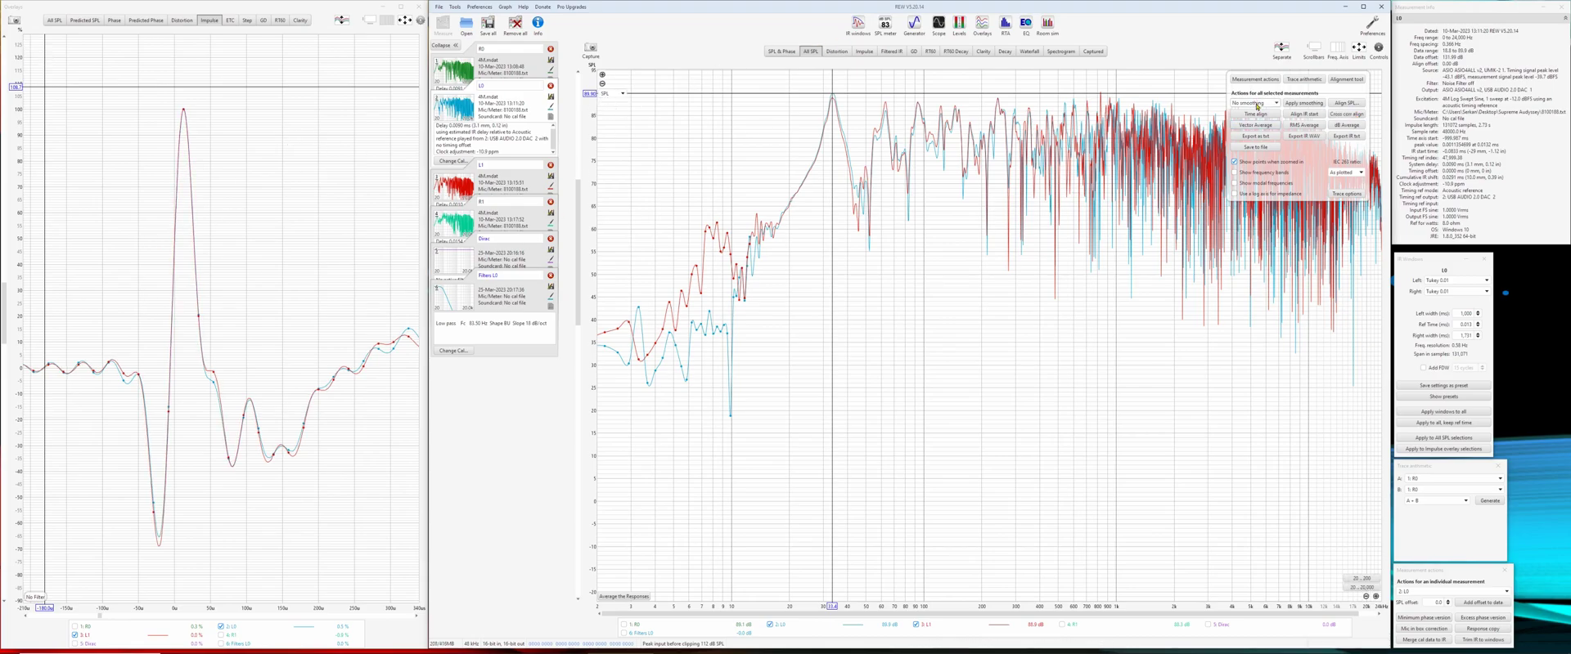
click(1260, 126)
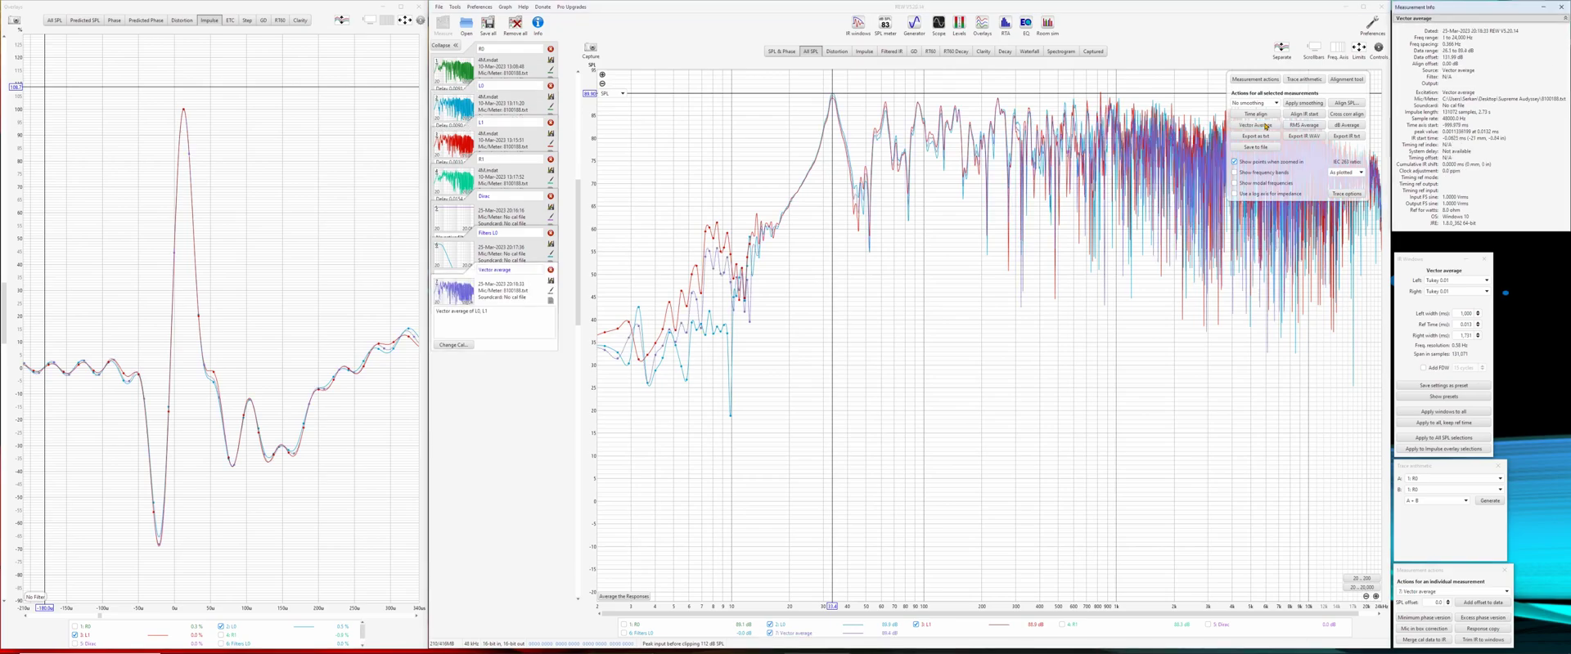
click(530, 273)
text(L)
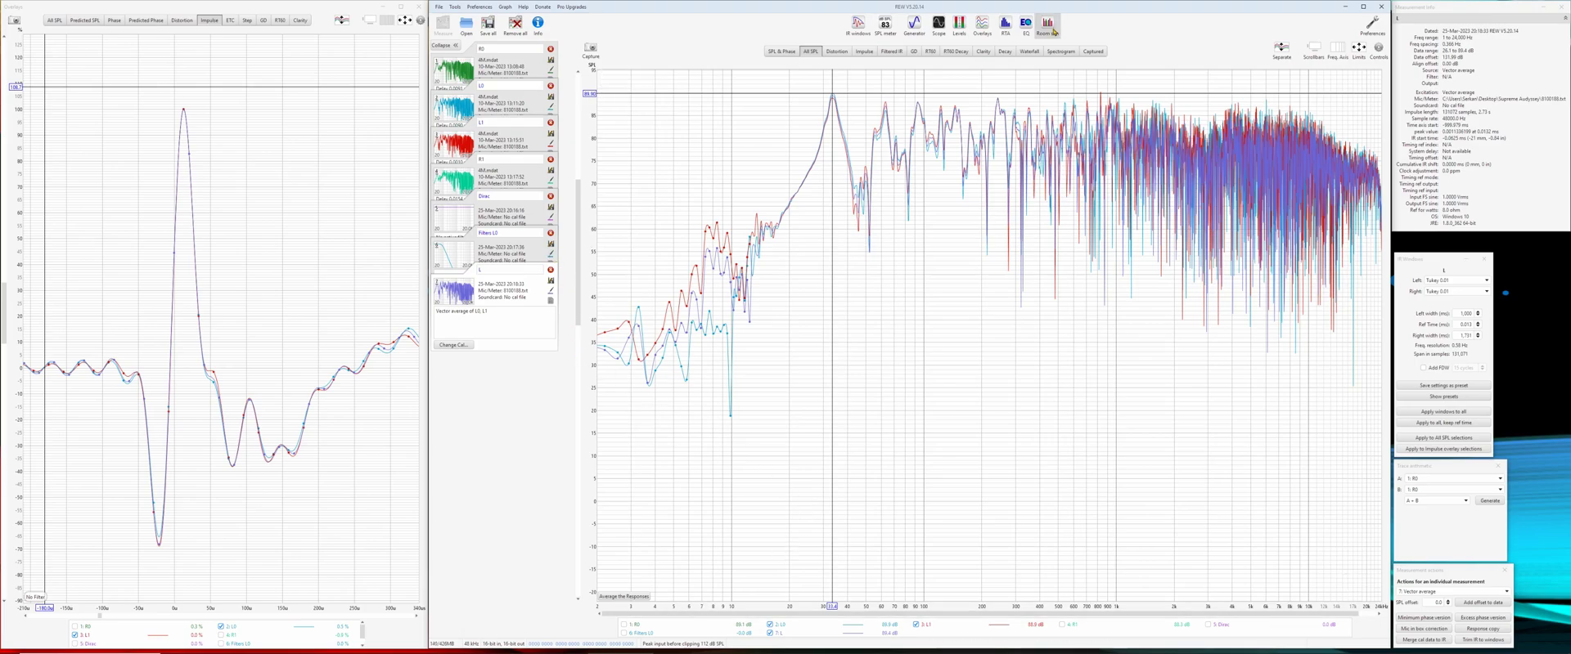
Step: In L's EQ window, remove the room curve, recalculate the target level from the response, and generate a measurement from the target shape
click(1027, 25)
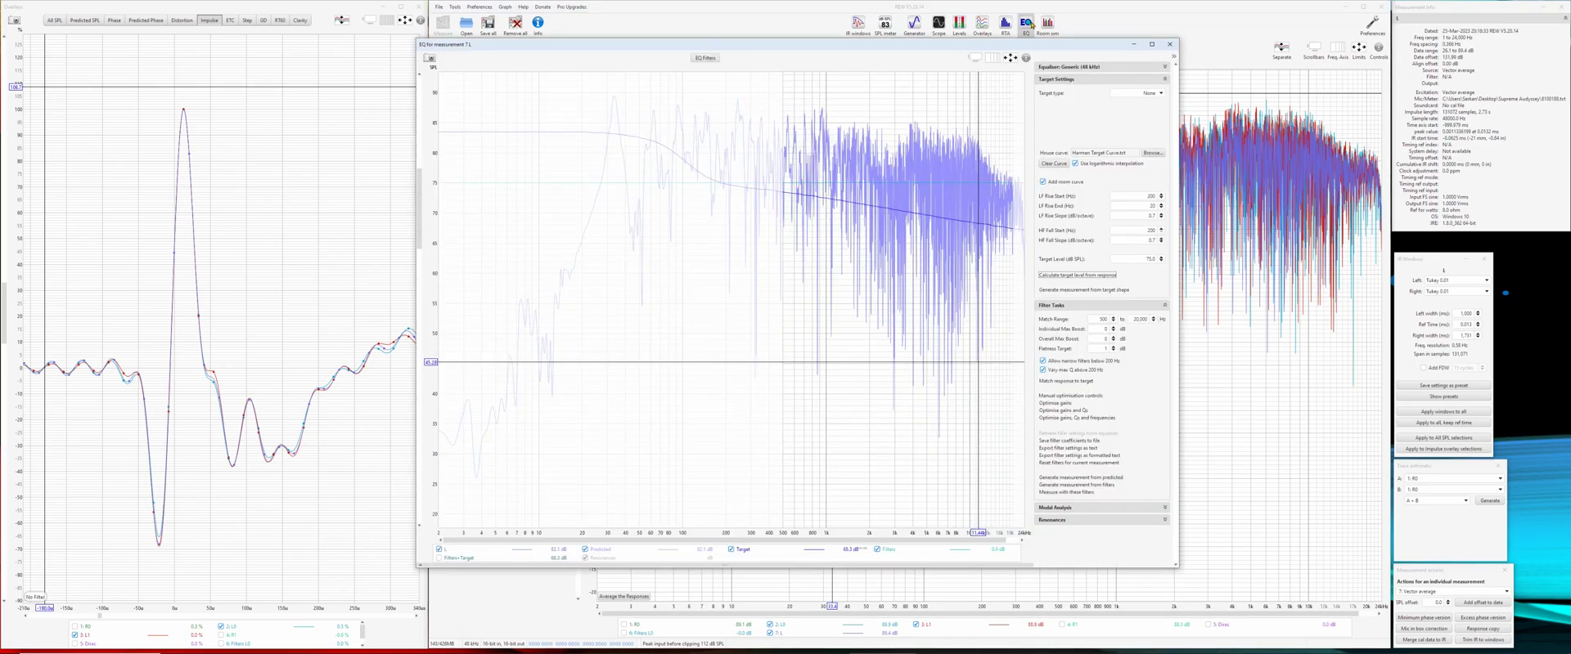
click(1103, 278)
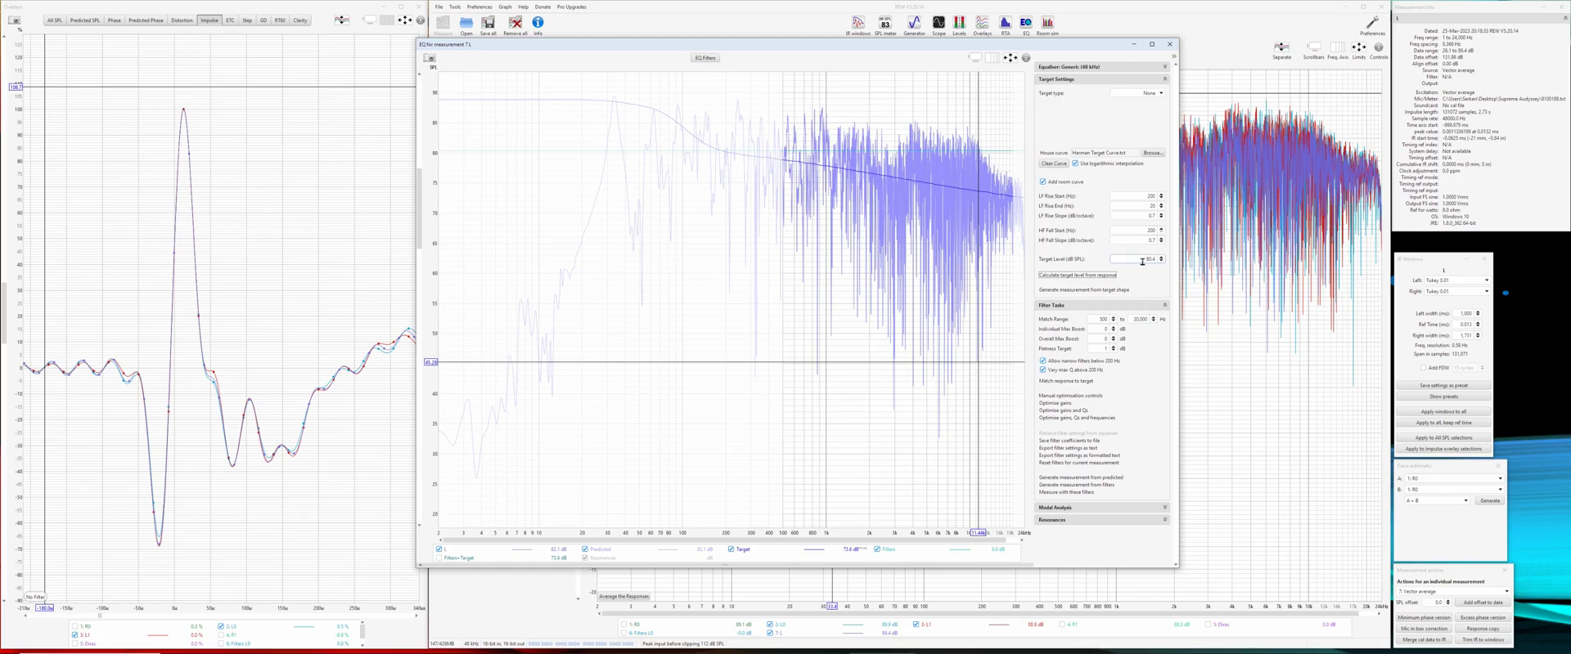
click(1042, 181)
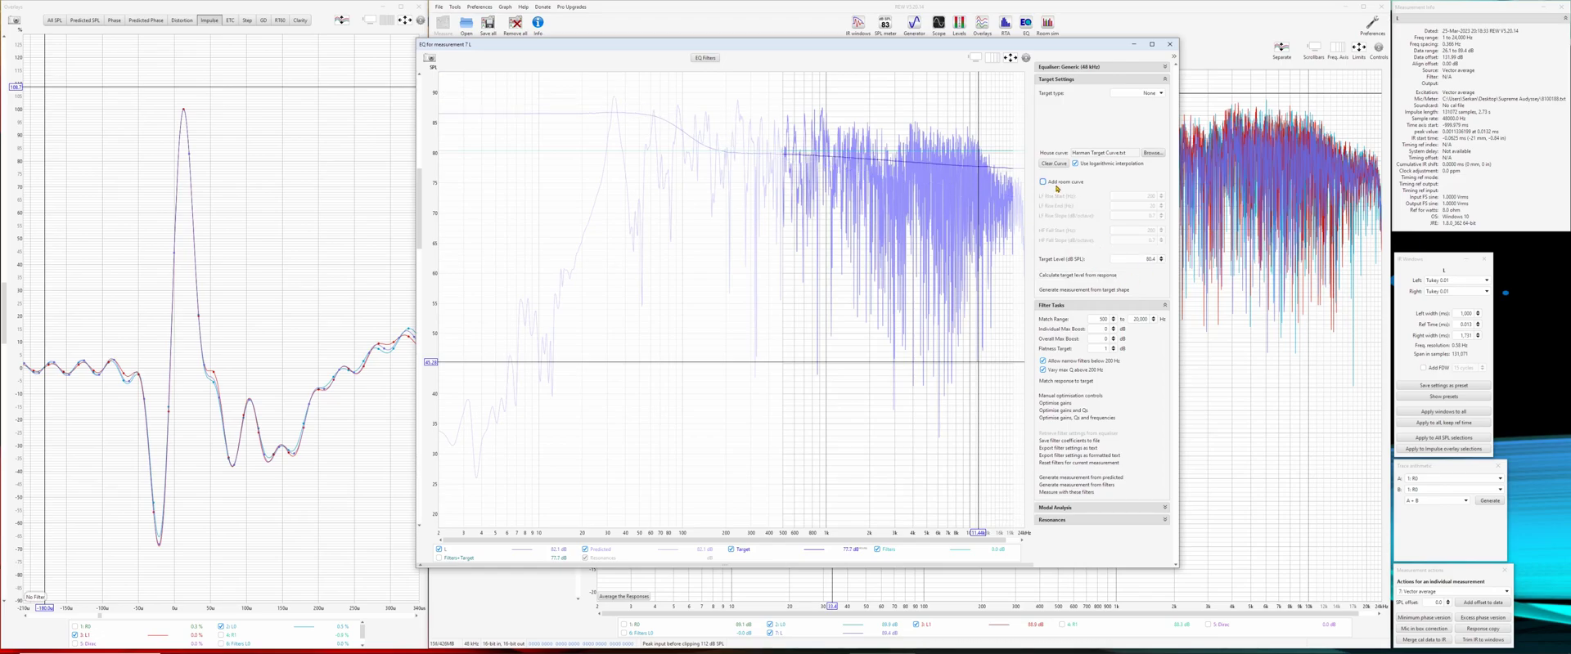
click(1075, 275)
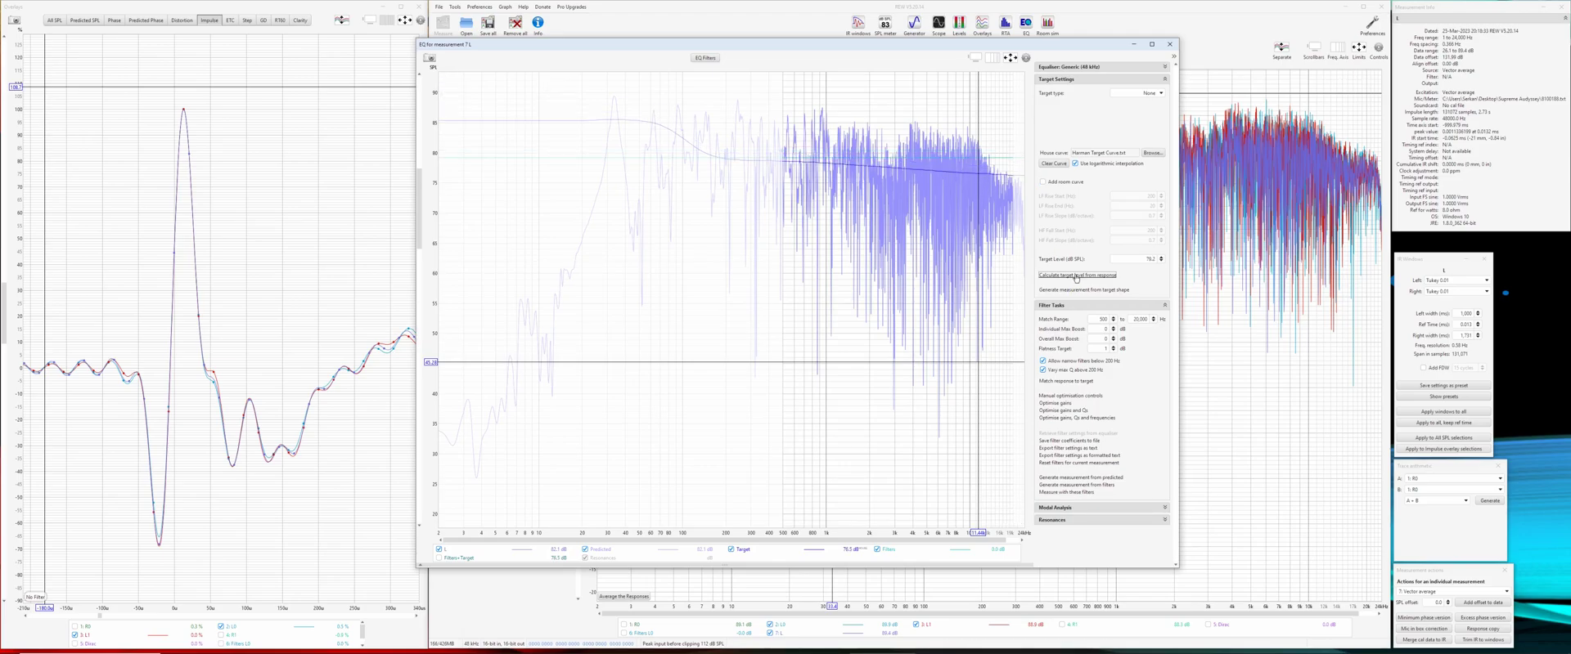
click(1080, 290)
click(1169, 44)
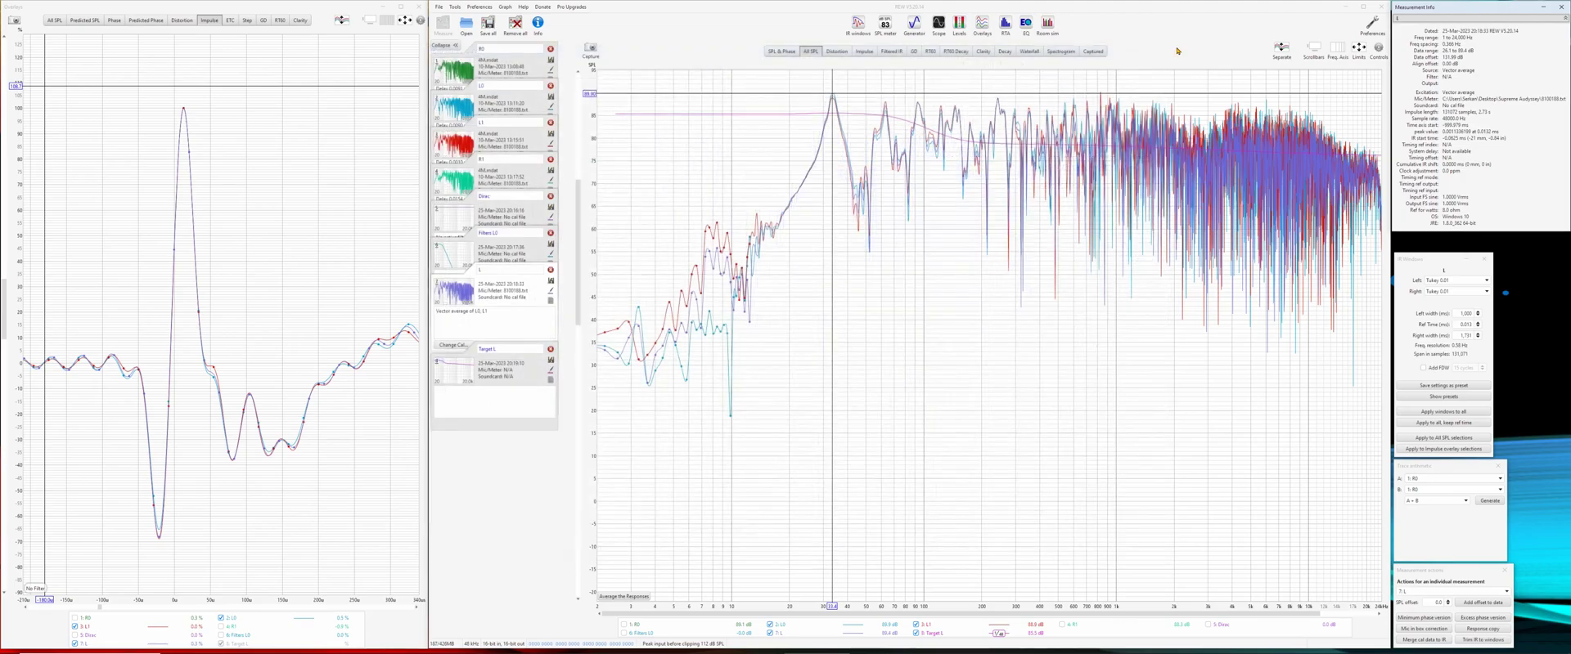
Step: Hide the L1 and L2 traces, and generate a second target-shape measurement from L with the target level at 0 dB
click(916, 624)
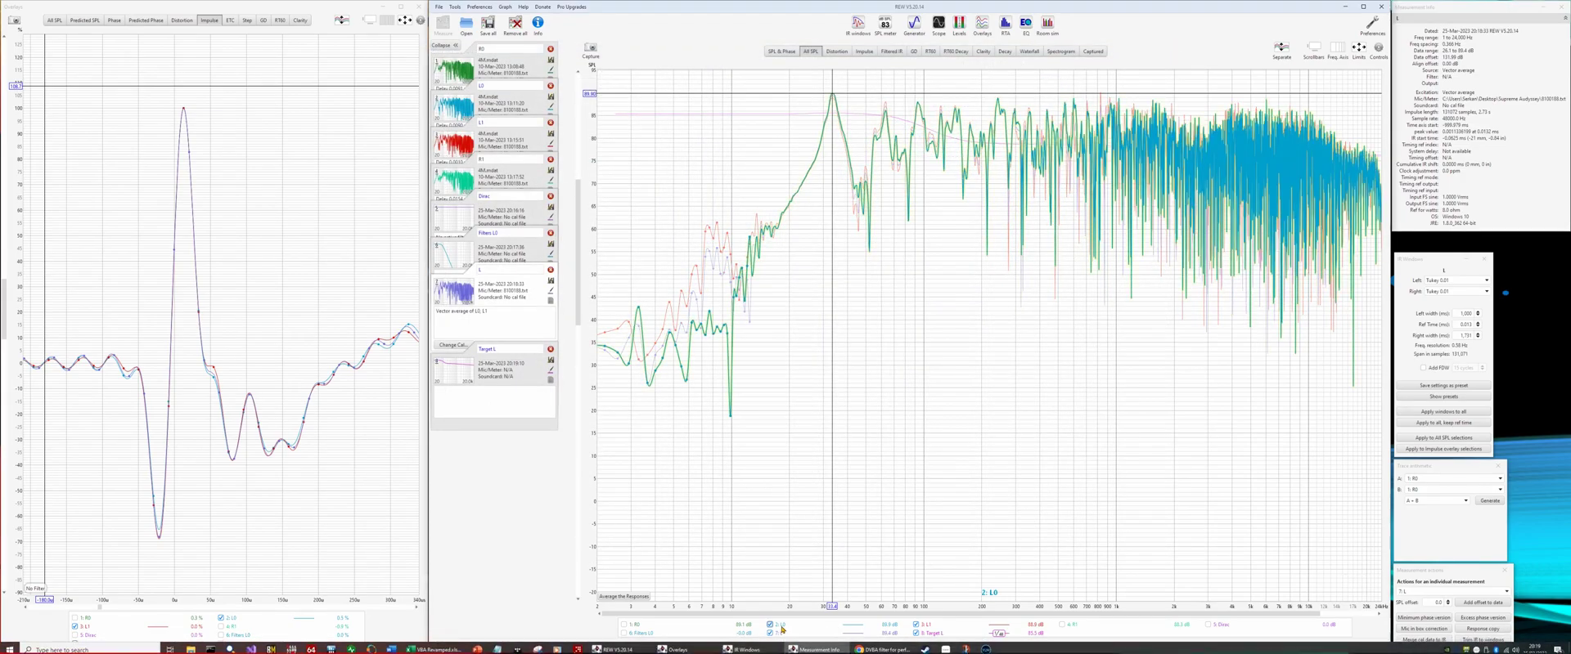
click(769, 624)
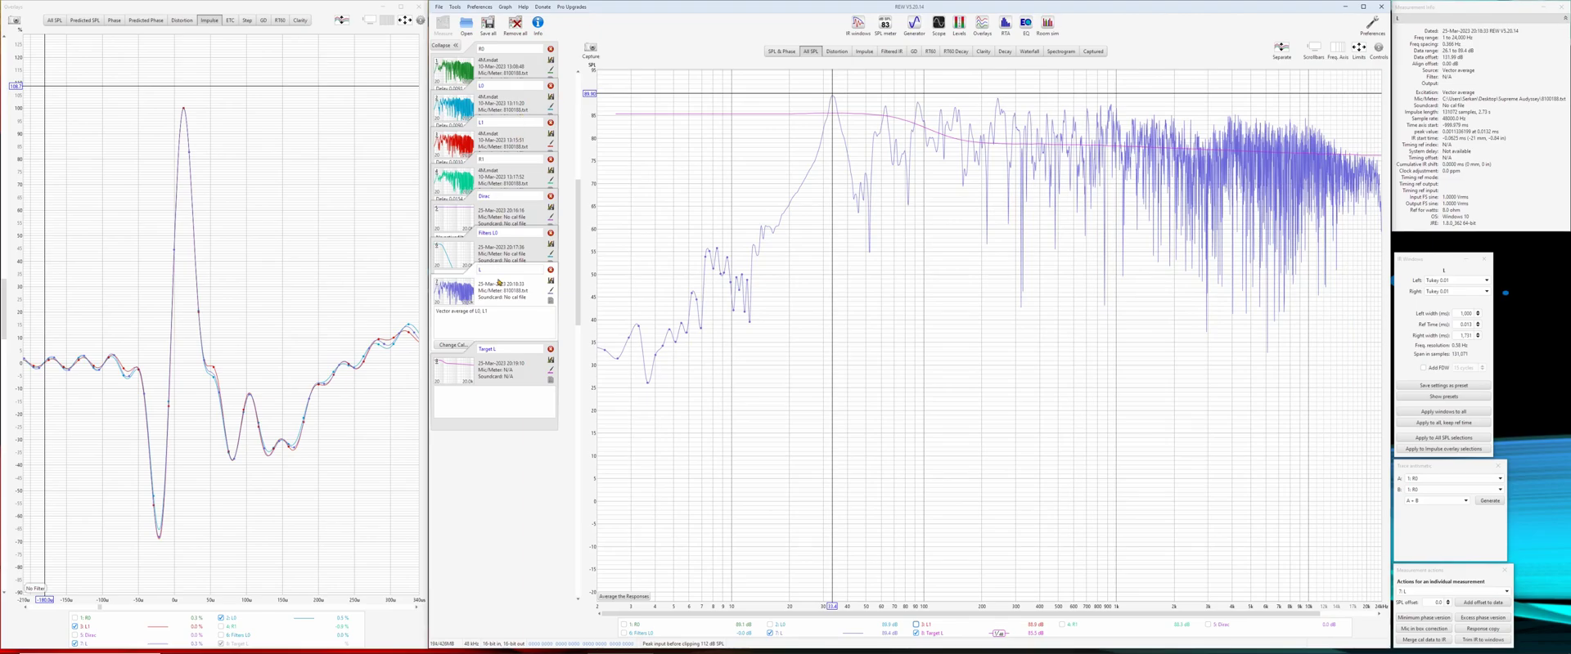
click(1024, 23)
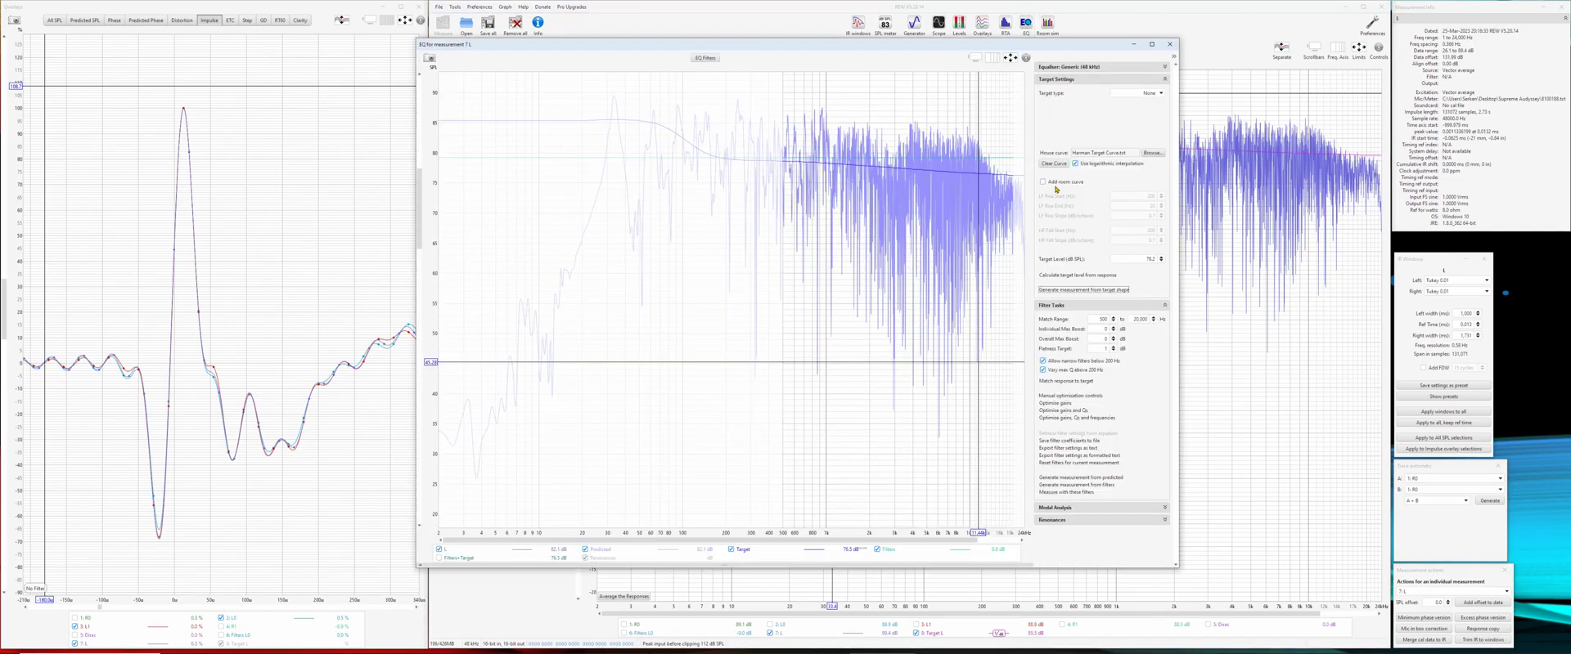
click(1137, 258)
text(75)
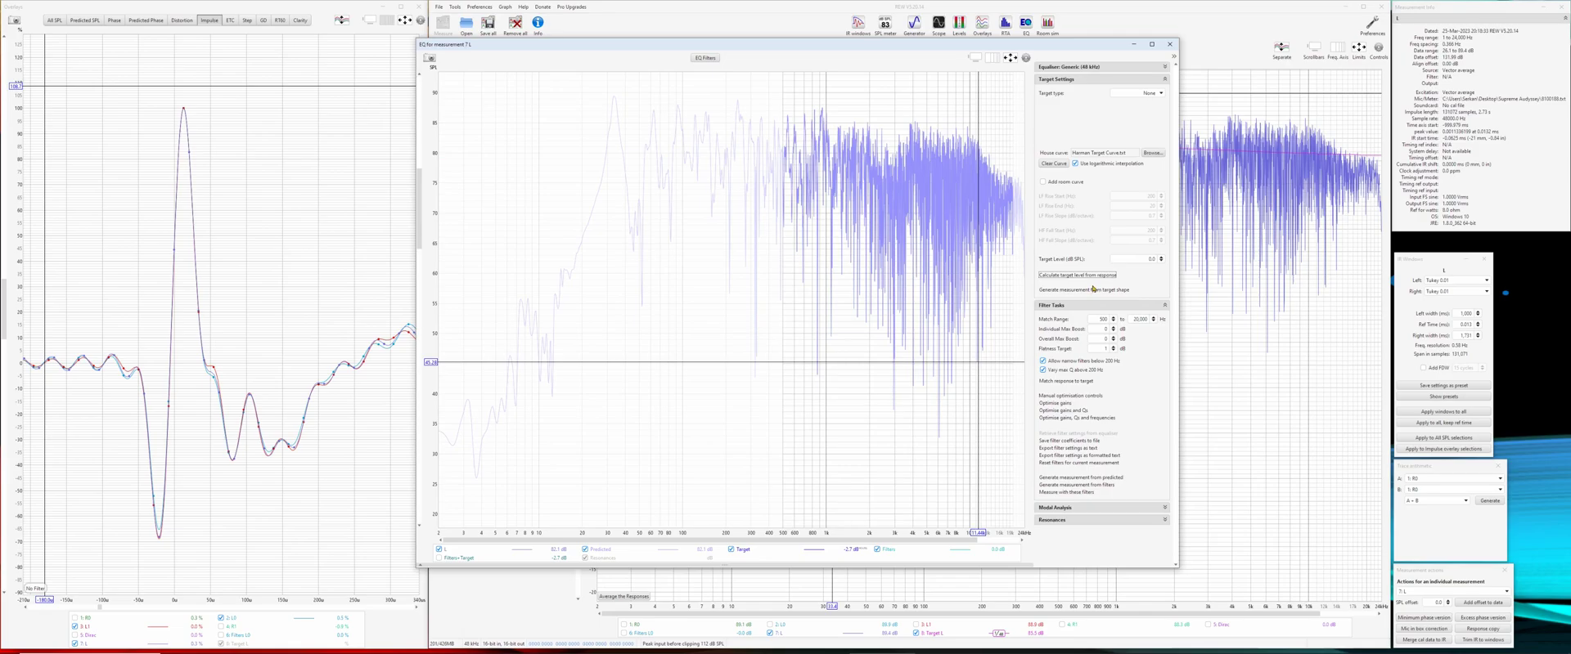
click(1094, 291)
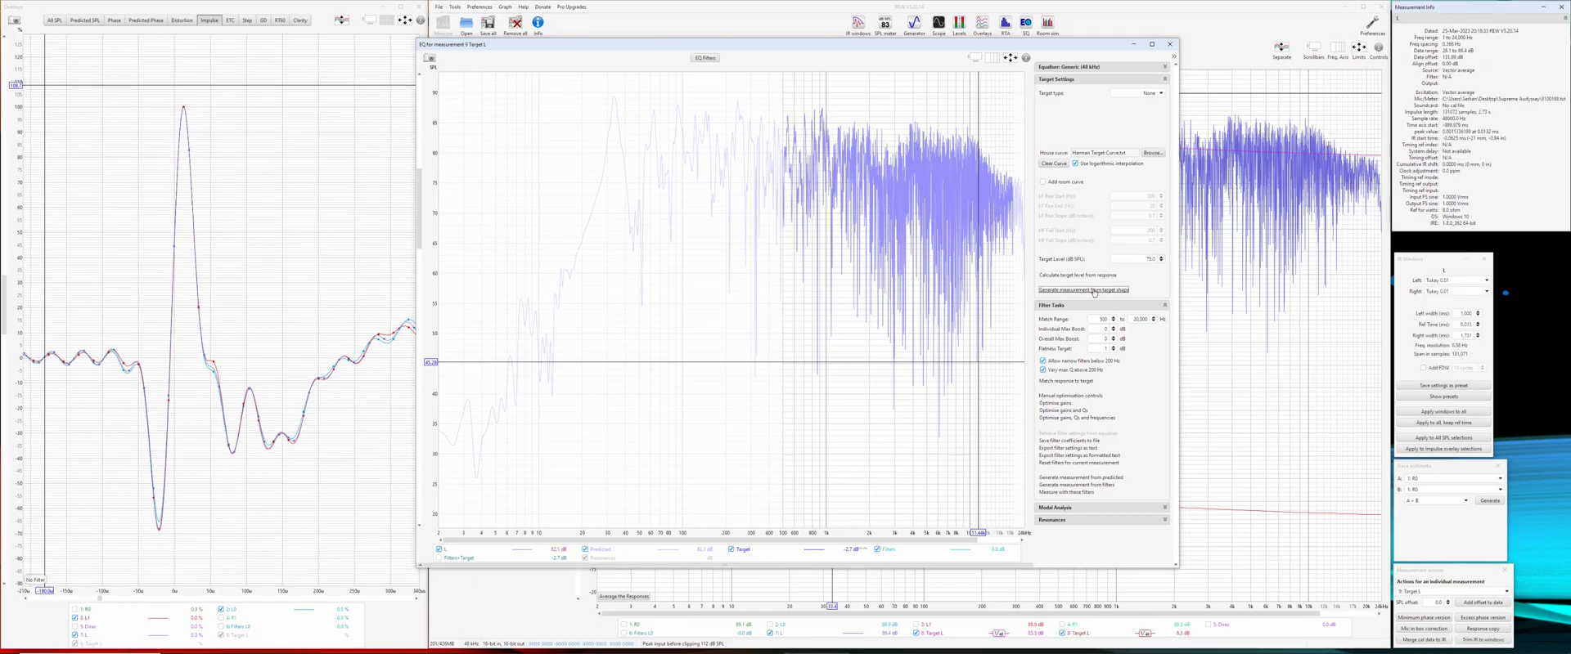
click(1169, 44)
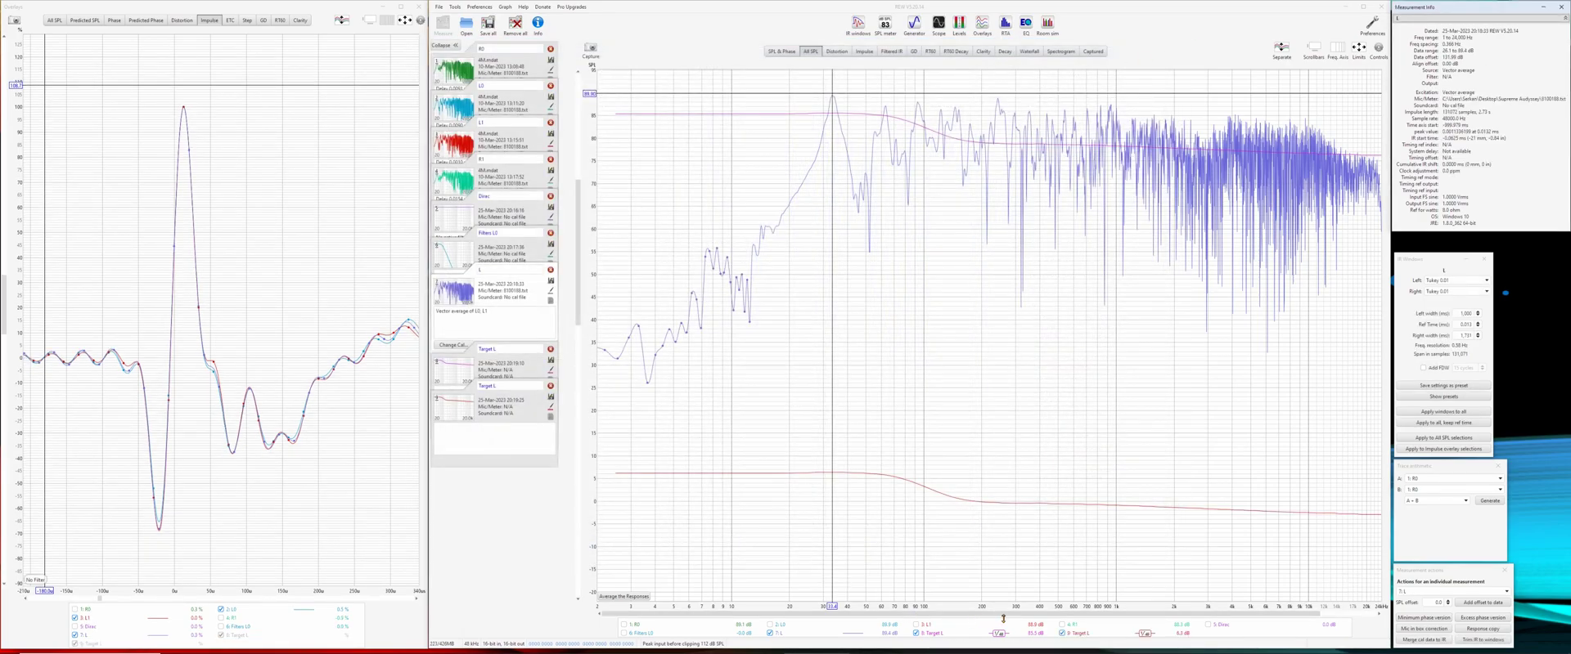
Step: Rename the low-pass filter measurement generated from L2 as LPF
click(510, 232)
double_click(510, 232)
text(L)
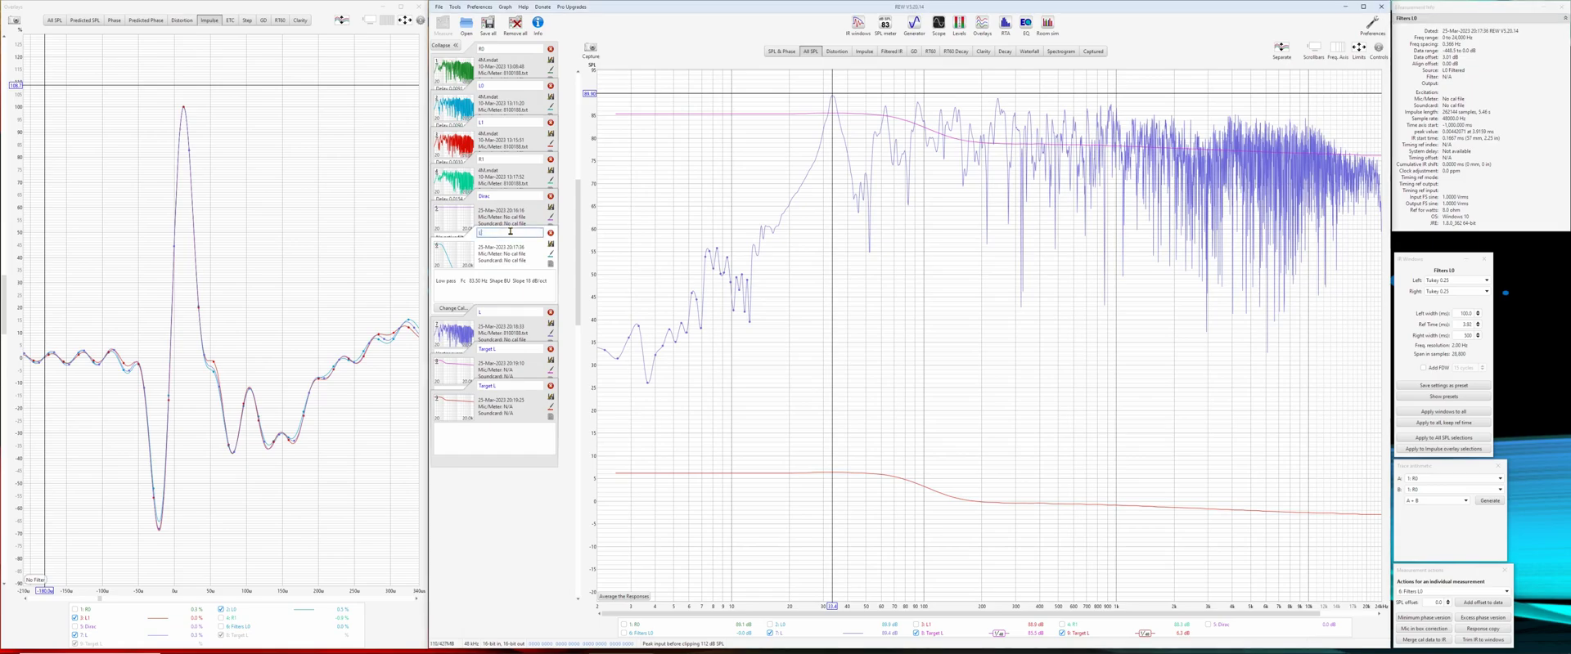
text(PF)
key(Return)
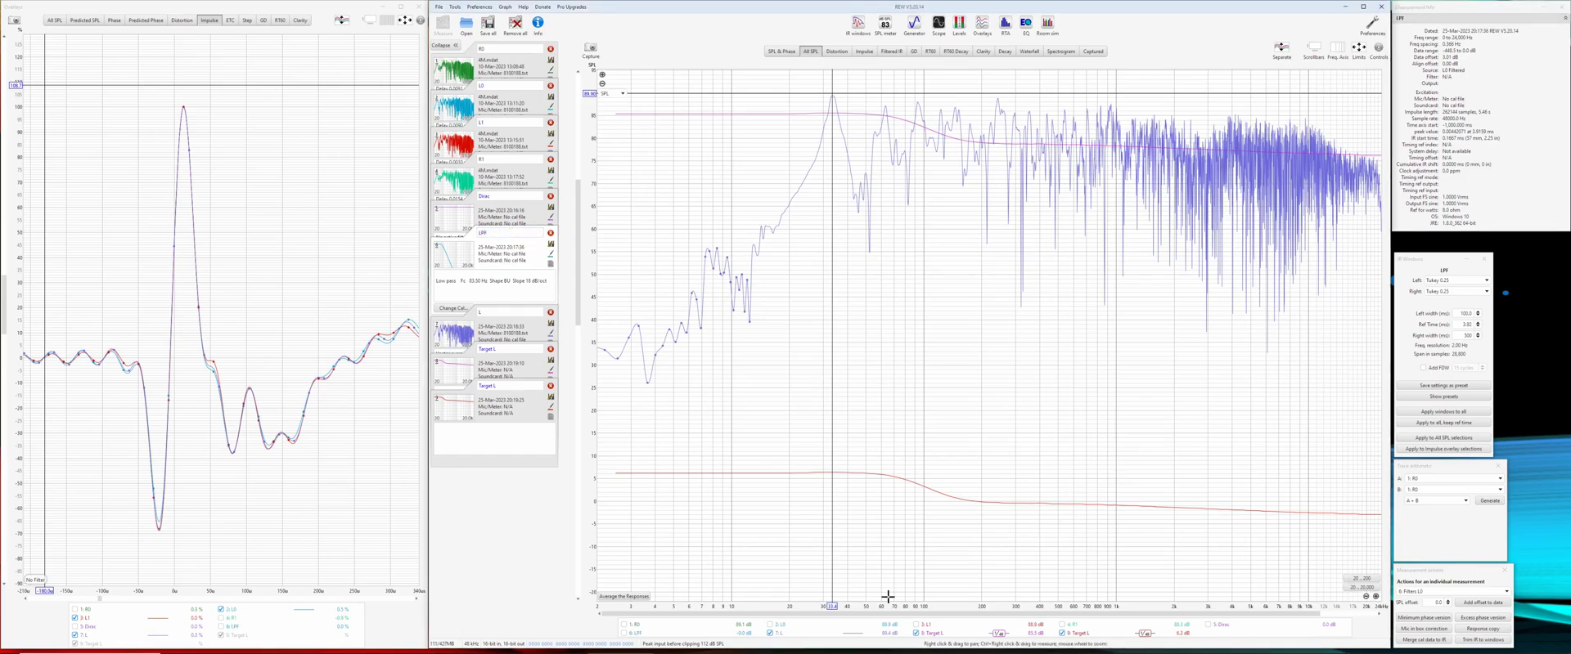
Step: Show the LPF trace in All SPL and add a 4 dB SPL offset to its data
click(636, 633)
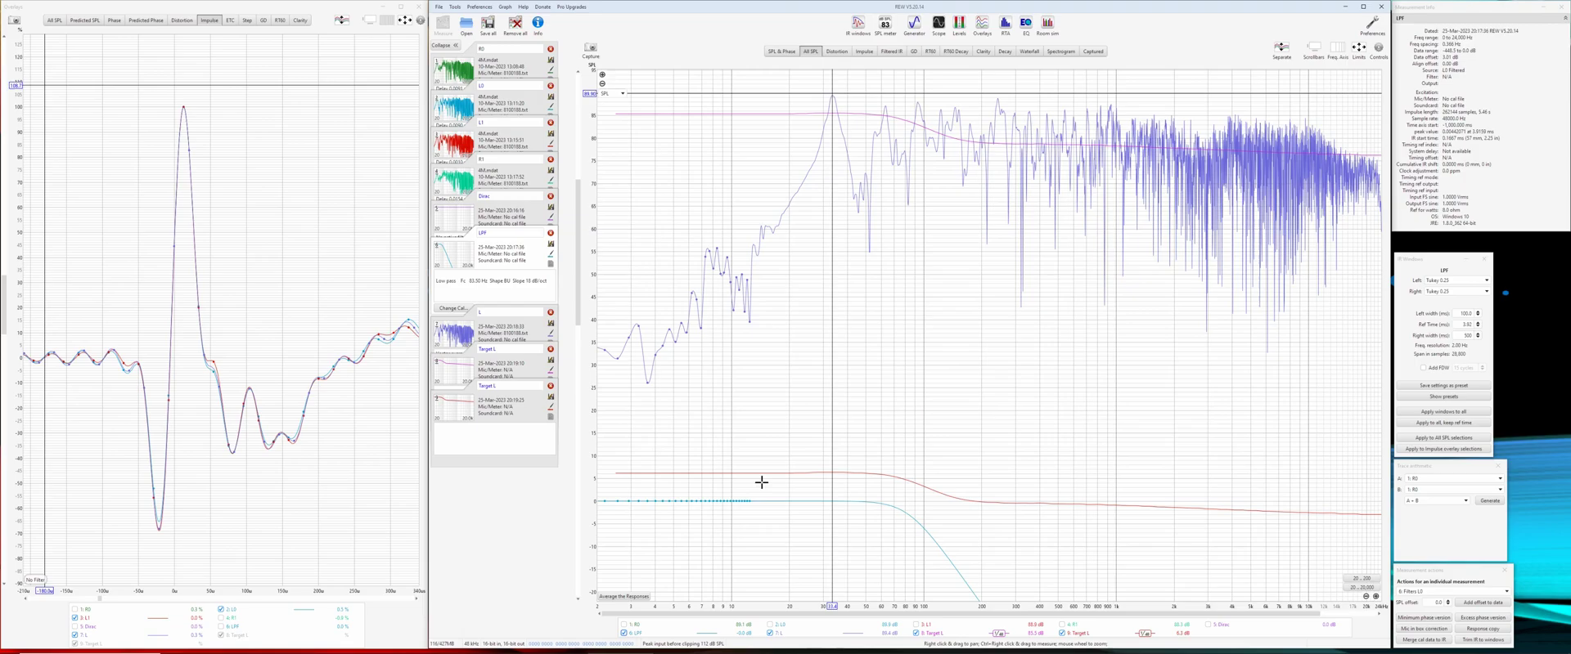
click(1428, 602)
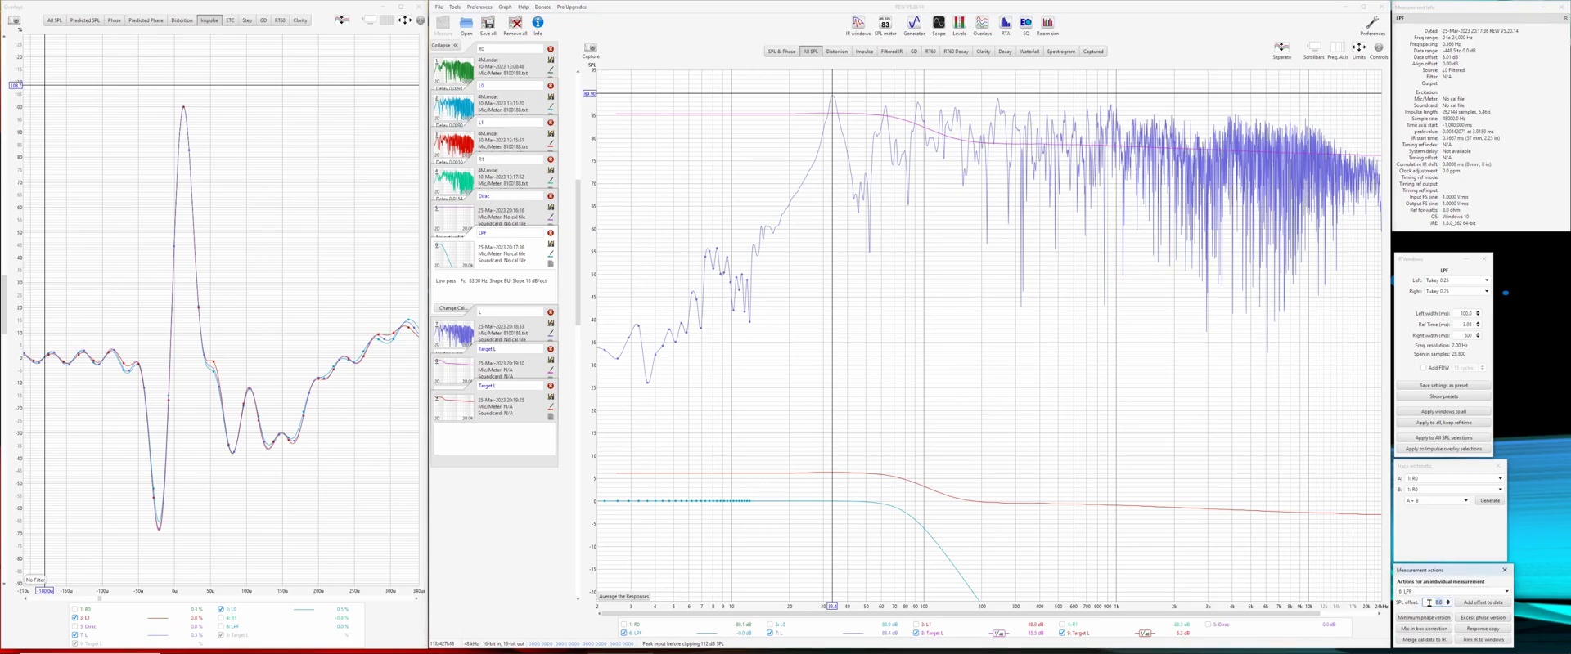
text(4)
key(Return)
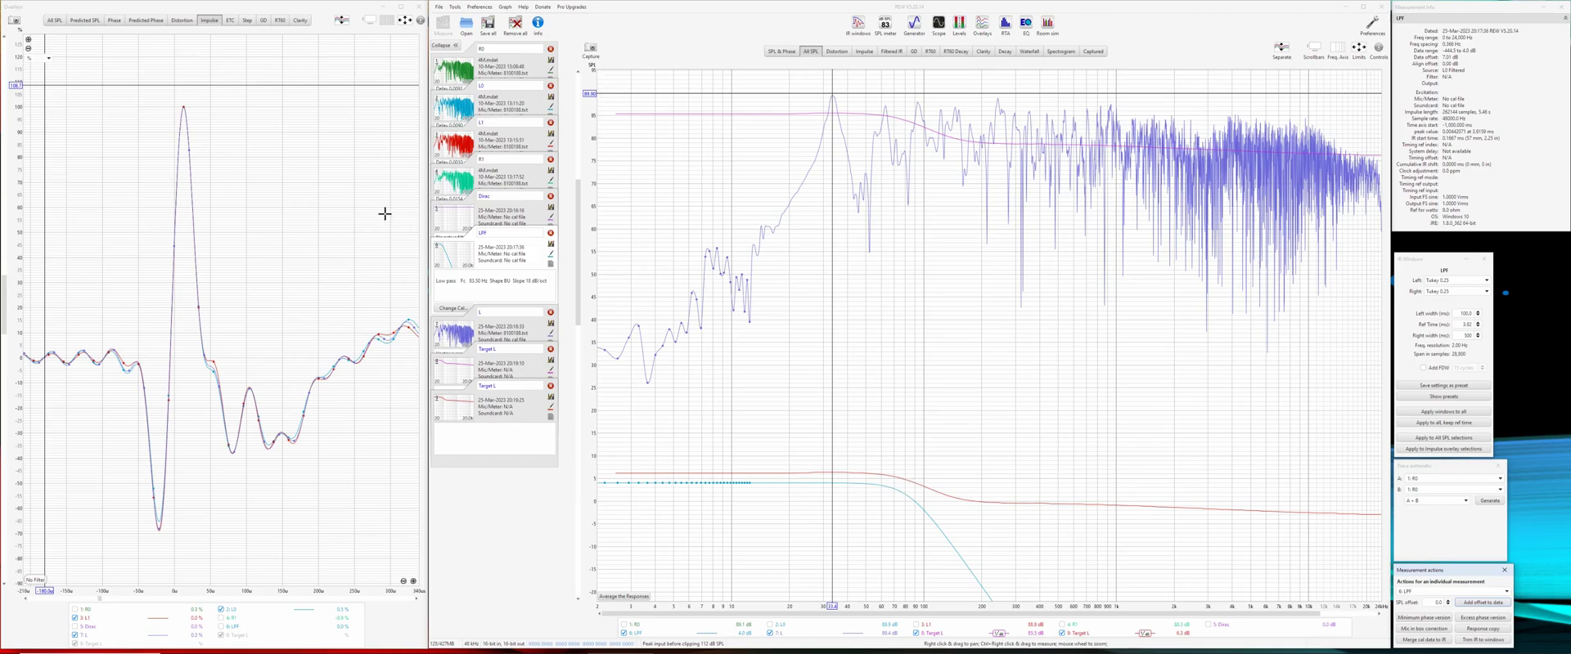
Step: Check the left frequencies in the spreadsheet, and place the graph cursor at the LPF roll-off near the 0 dB target curve
click(434, 649)
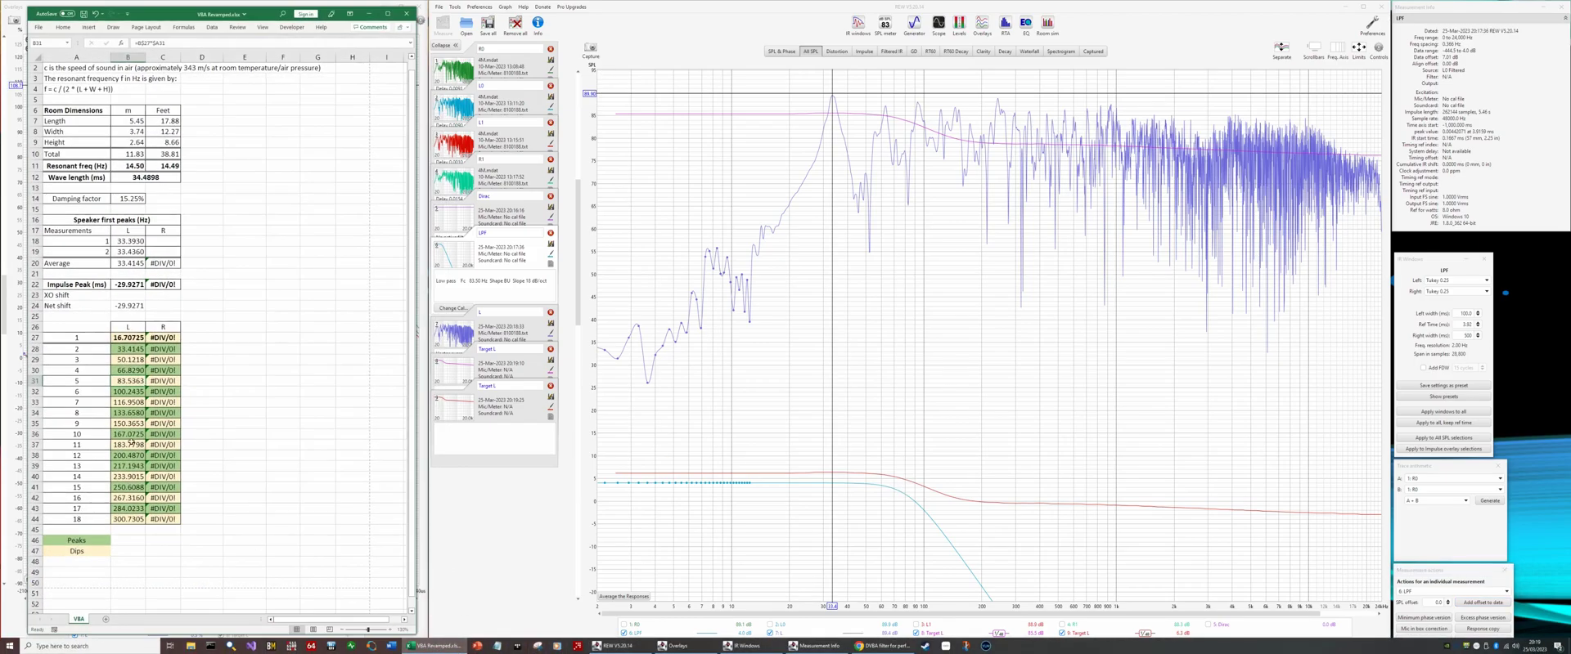
key(Down)
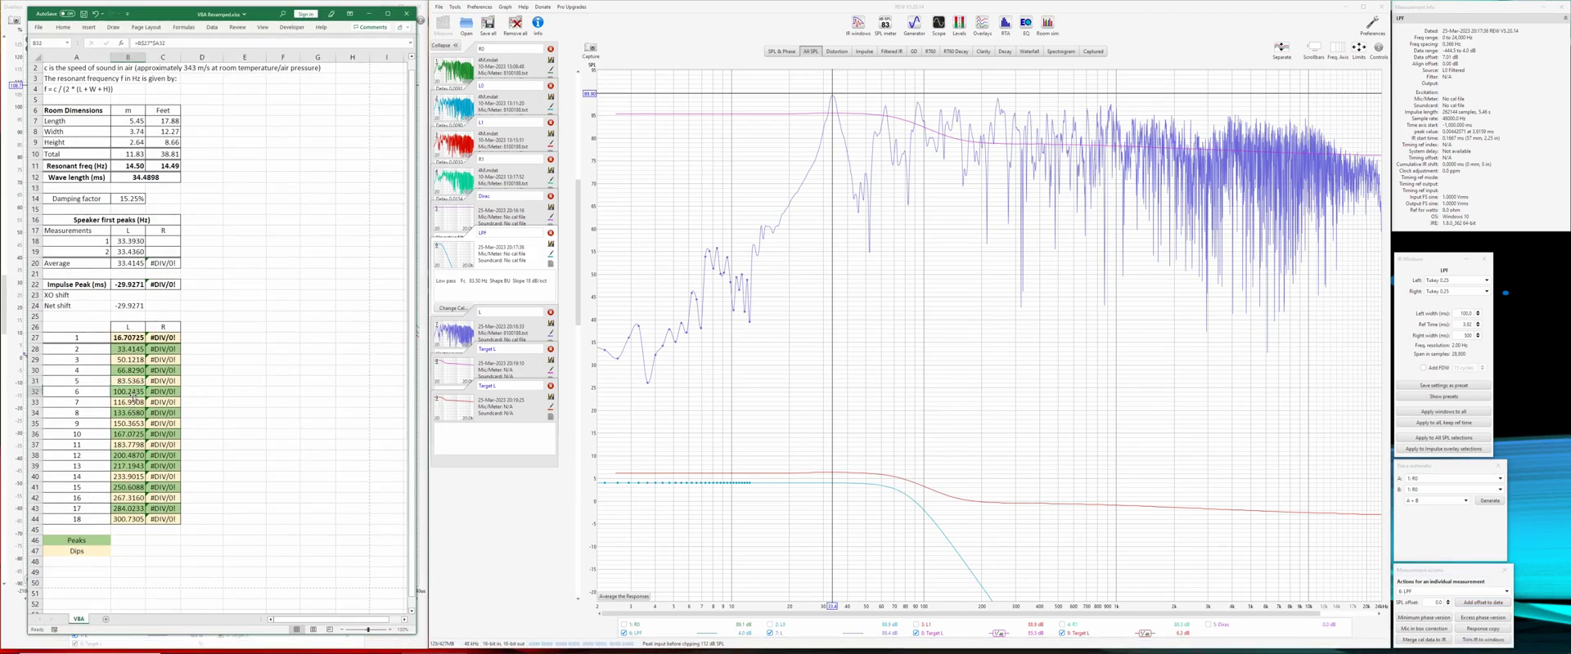
click(925, 487)
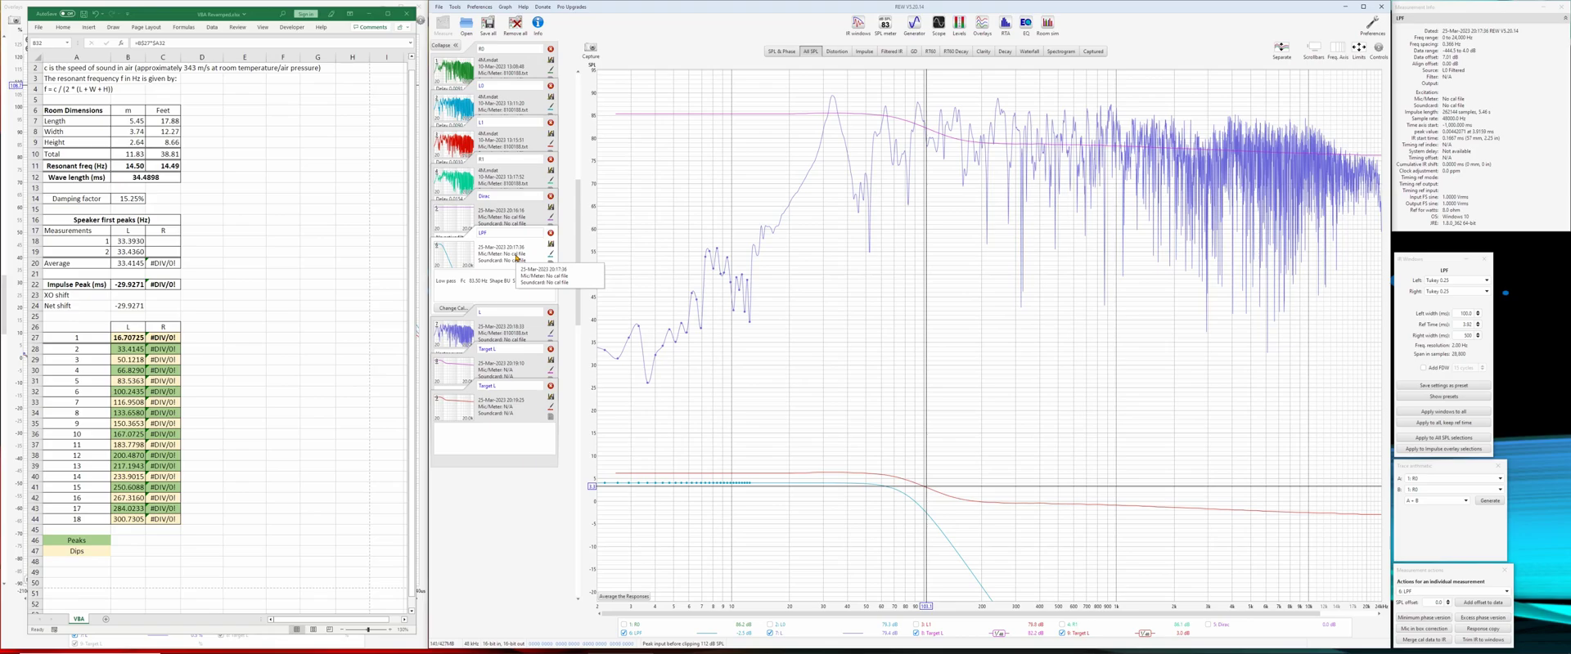
Step: Invert the LPF measurement in the SPL & Phase graph, and return to All SPL
click(781, 51)
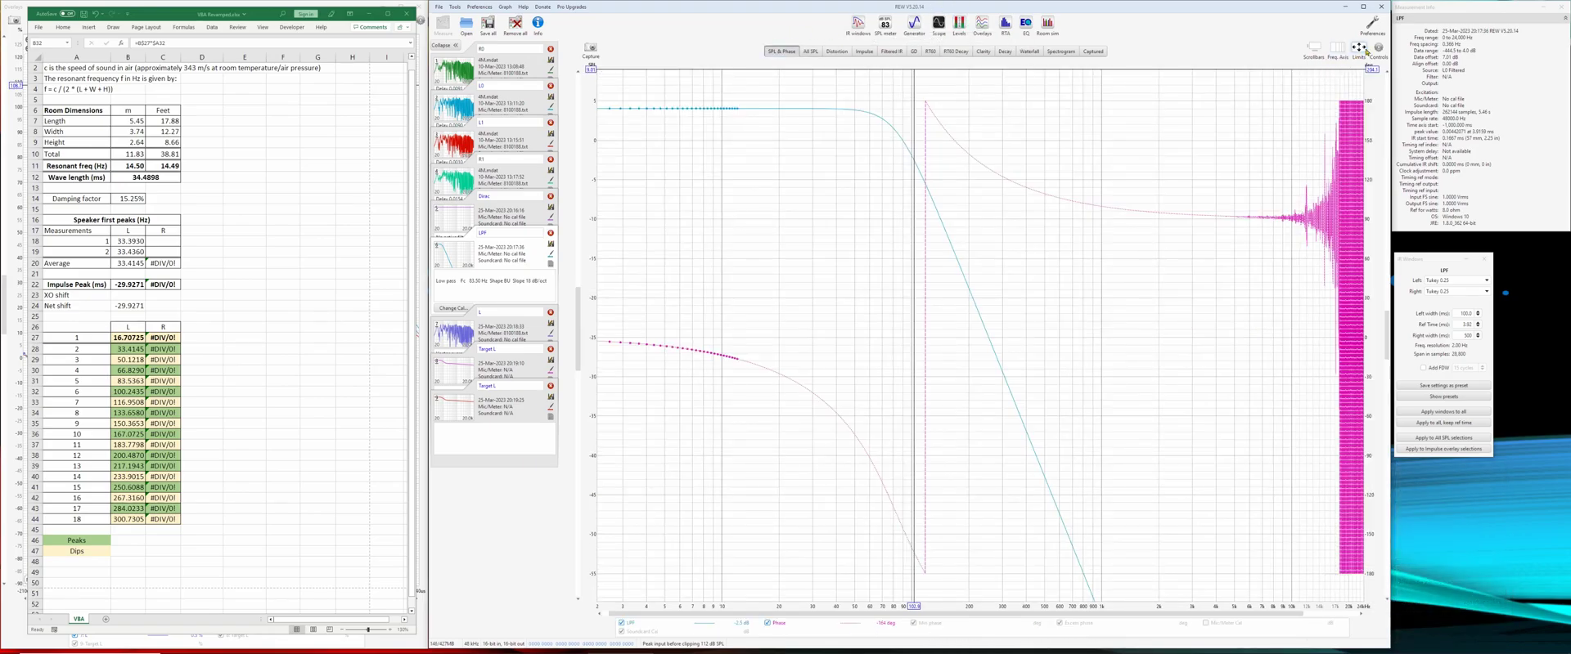
mouse_move(1366, 50)
click(1314, 123)
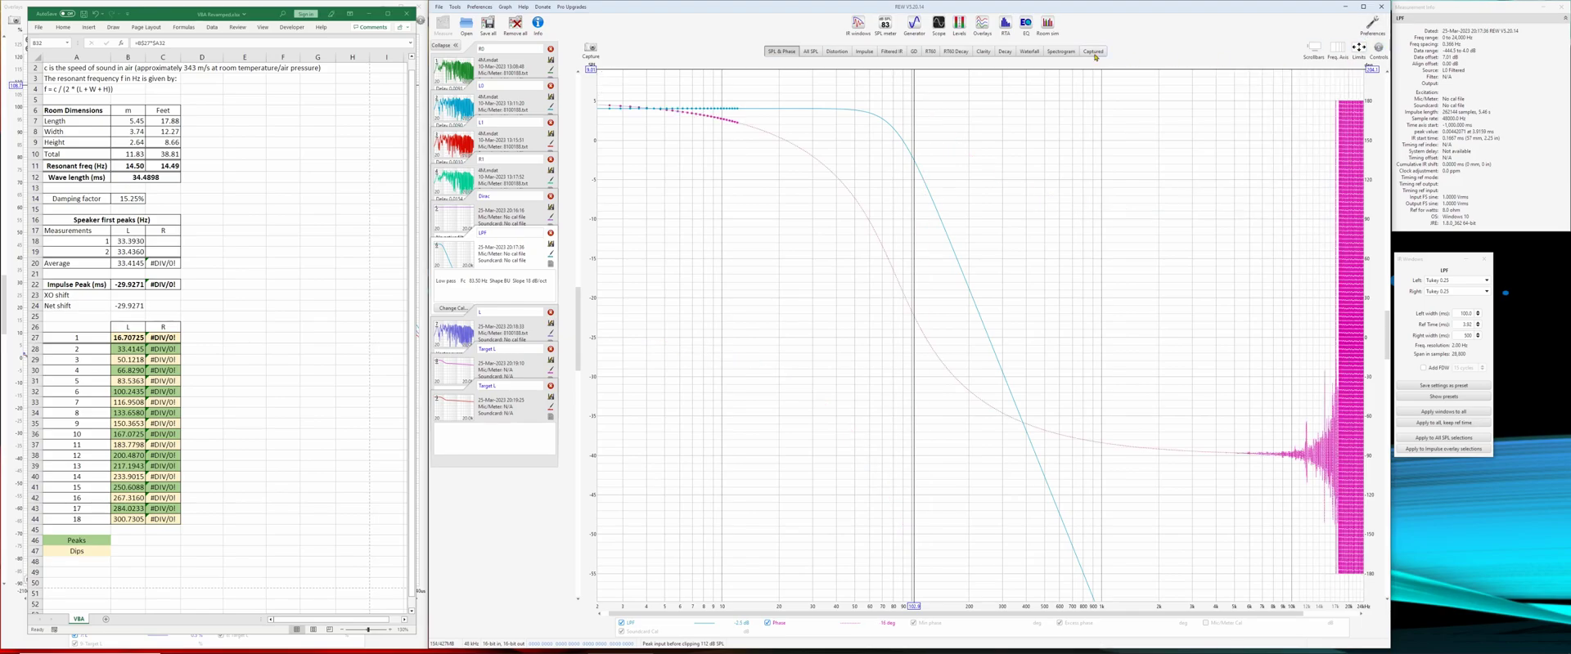
click(814, 52)
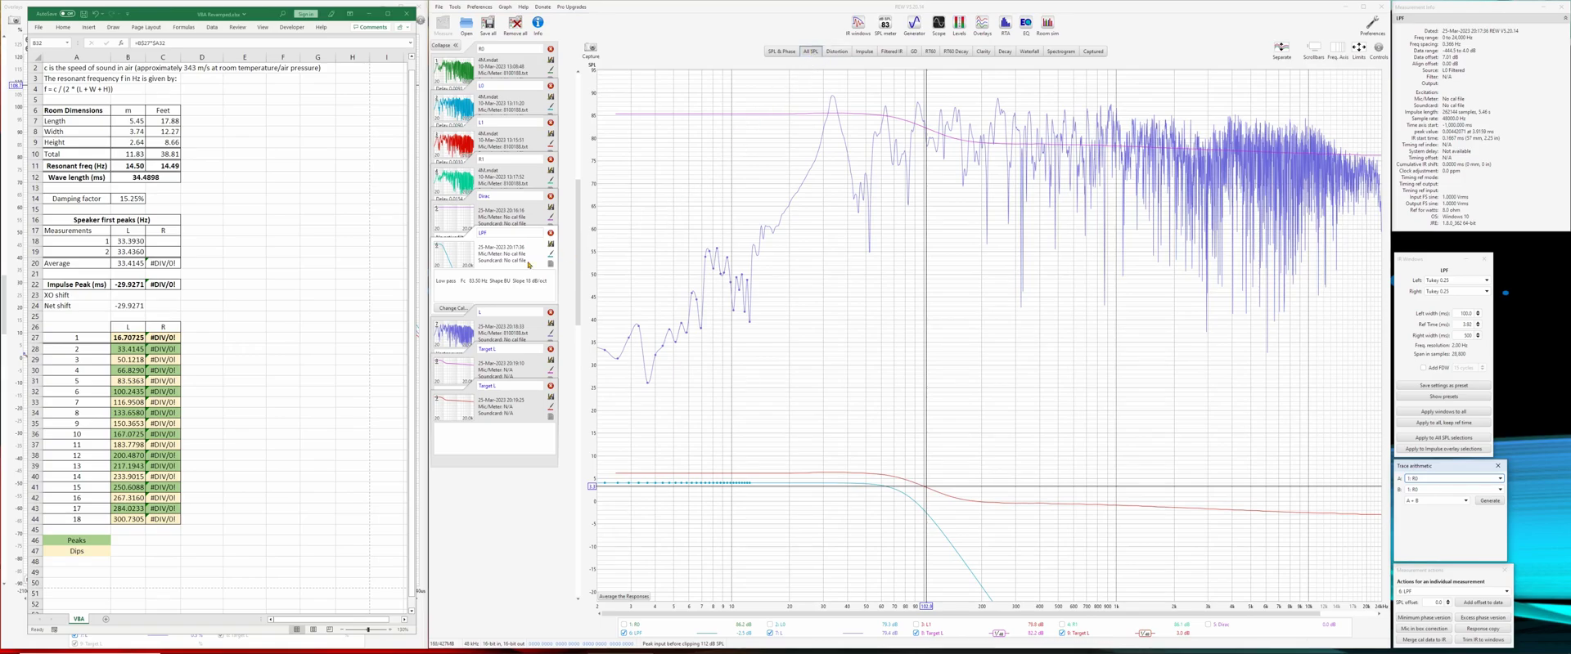
Step: Examine LPF's impulse response and t=0 offset, and compare L's first SPL peak with the LPF level in All SPL
click(865, 51)
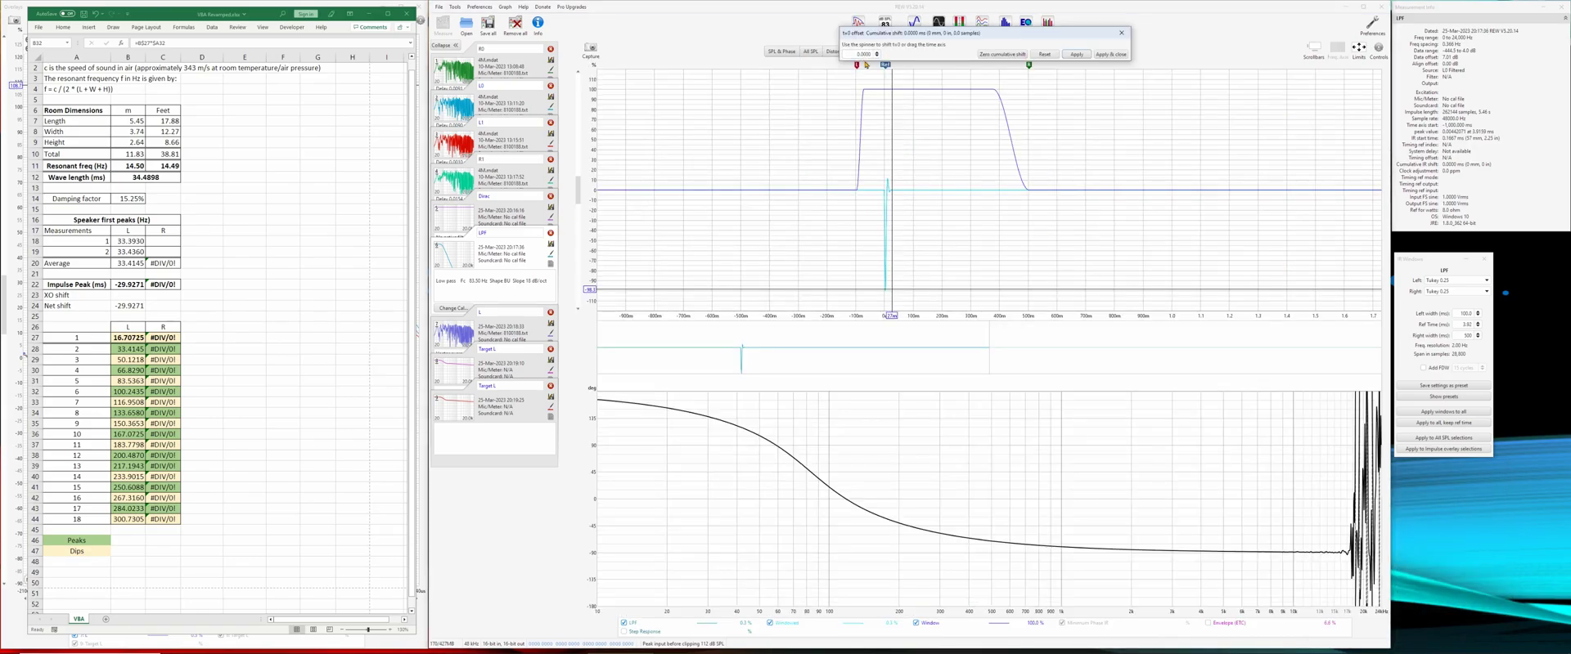
click(1120, 32)
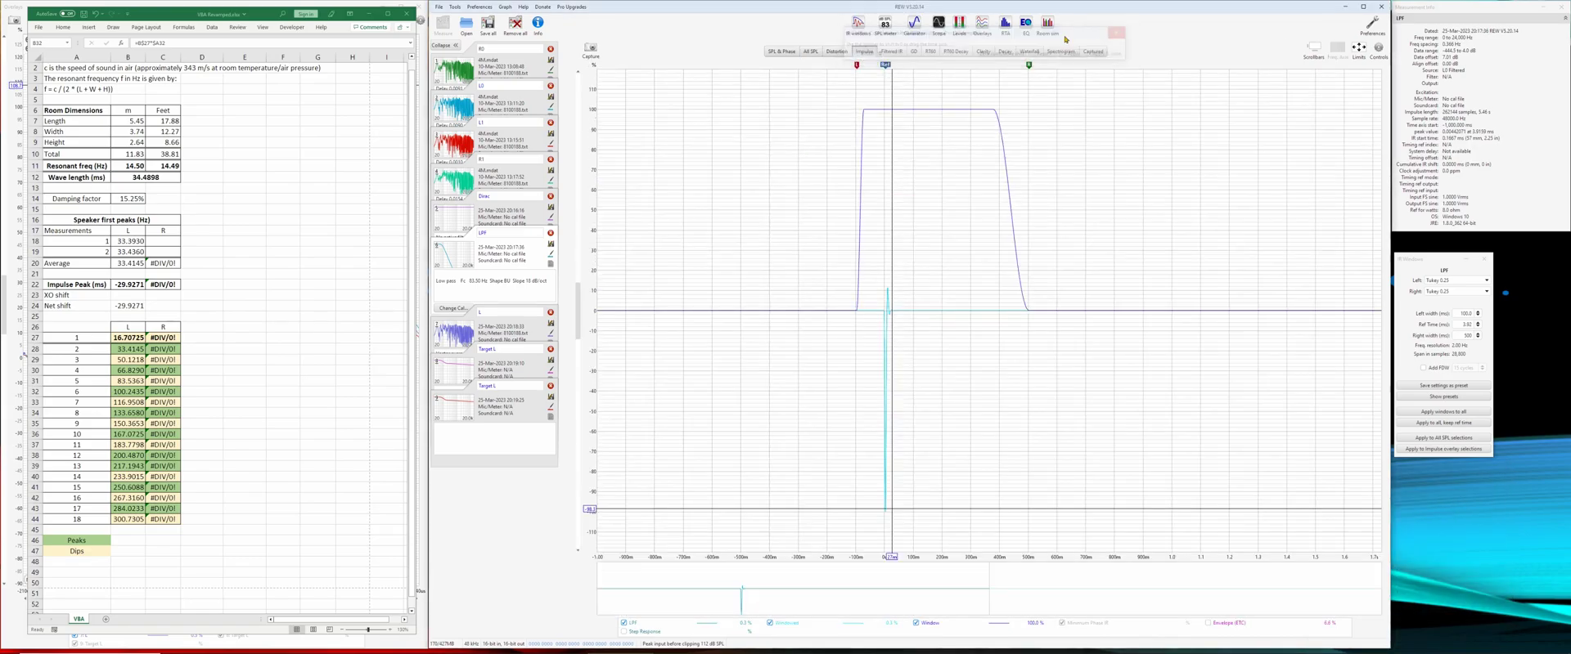
click(810, 52)
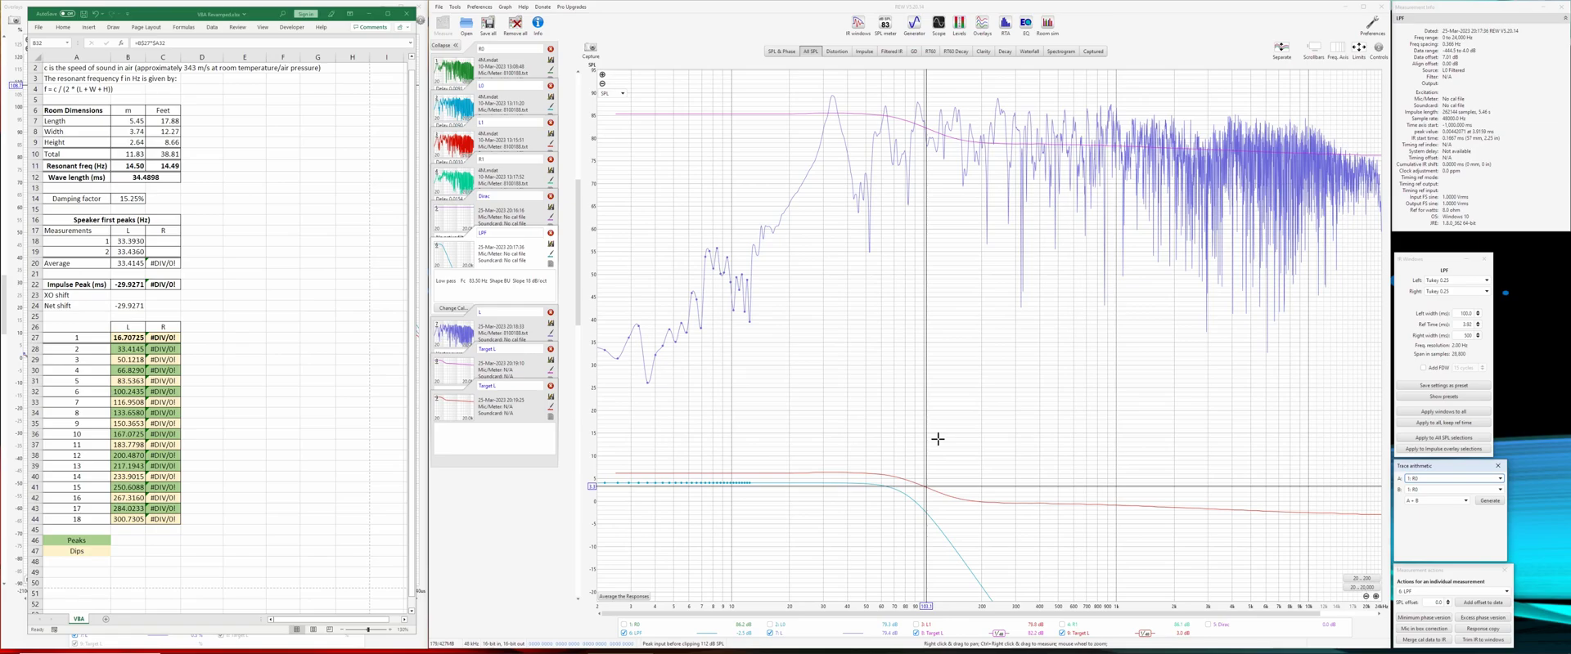
click(831, 100)
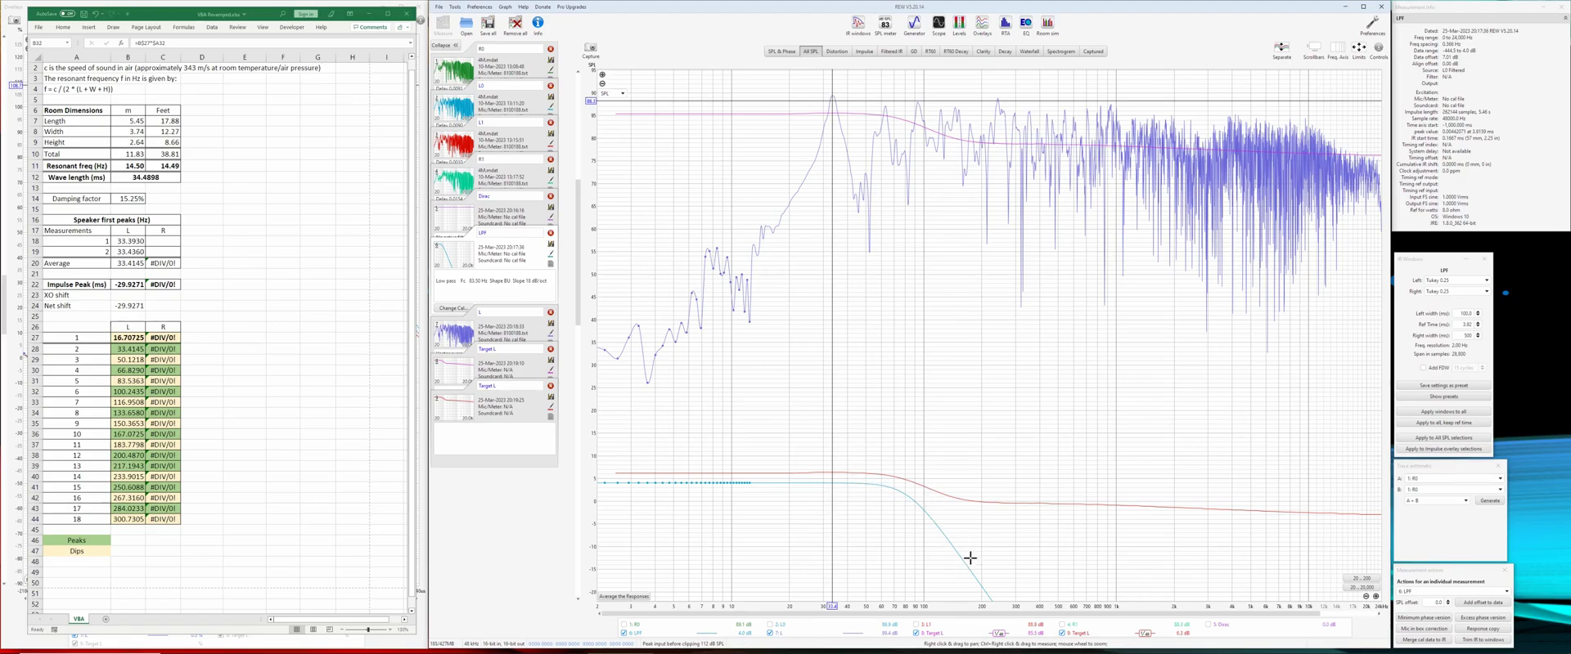
click(855, 482)
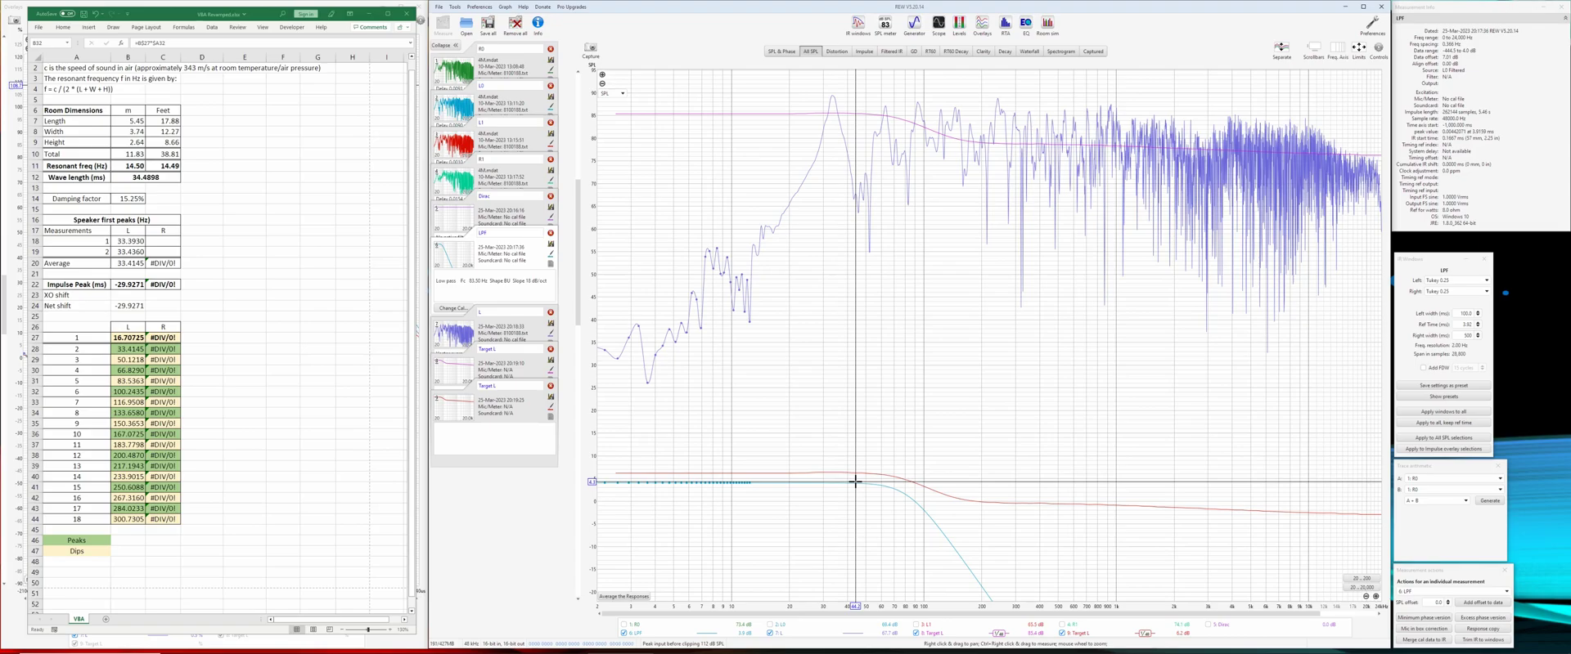
Step: Place the graph cursor on L's first SPL peak, and enter 3.92 as the left XO shift in the spreadsheet
click(834, 296)
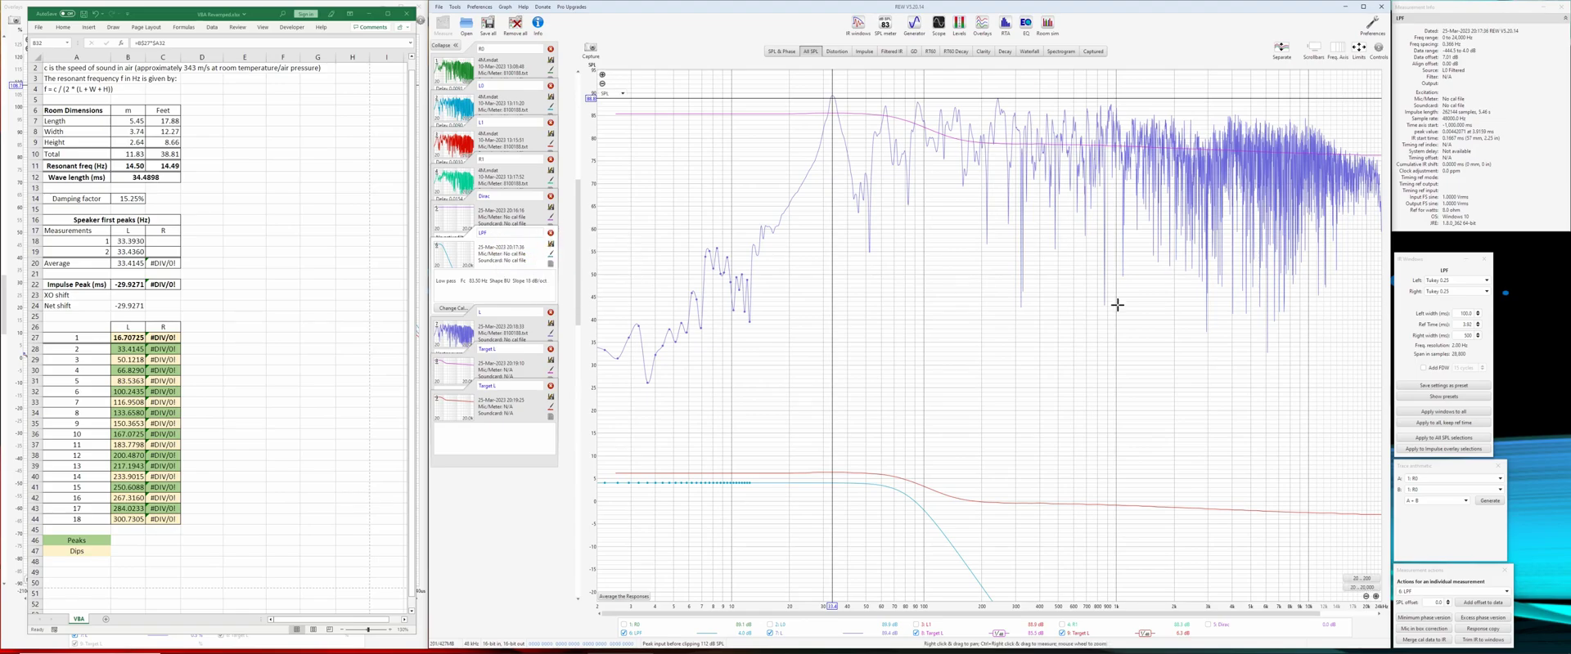
double_click(1465, 325)
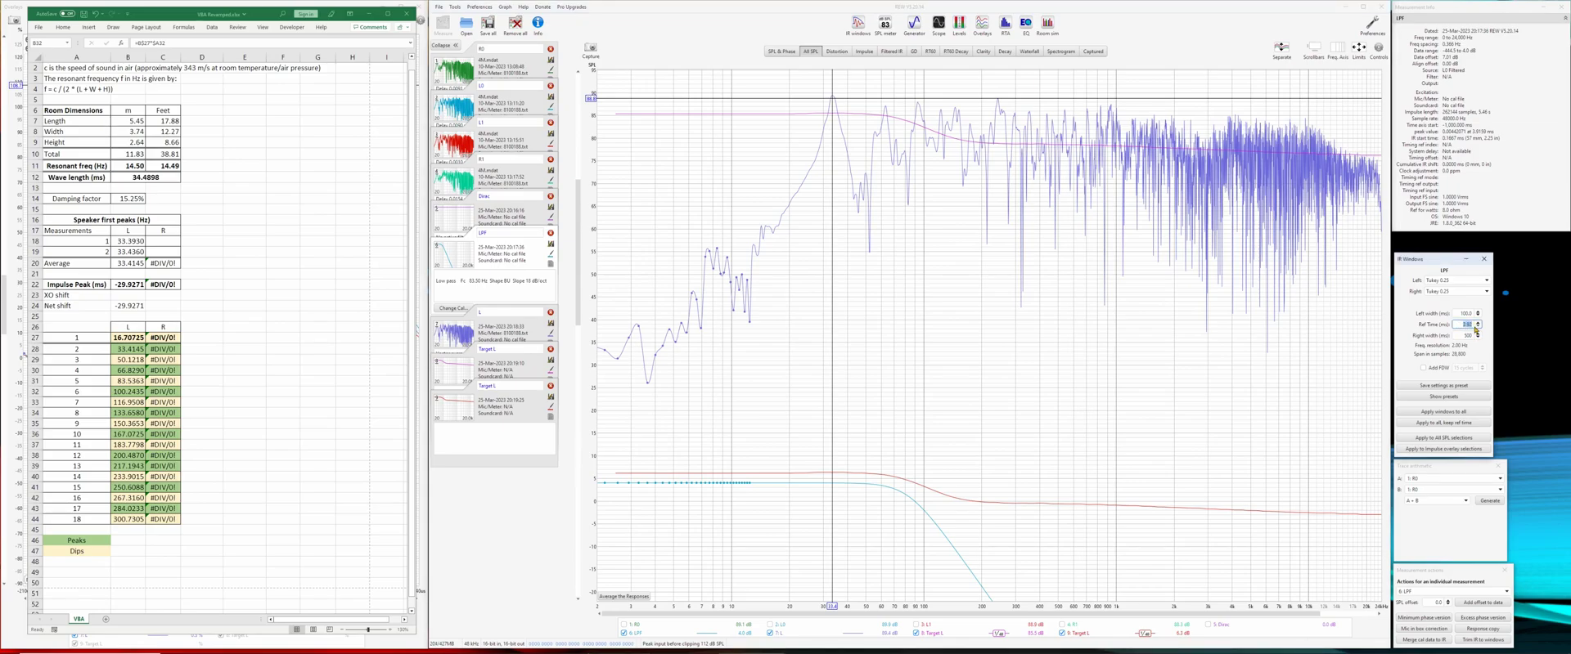
click(133, 284)
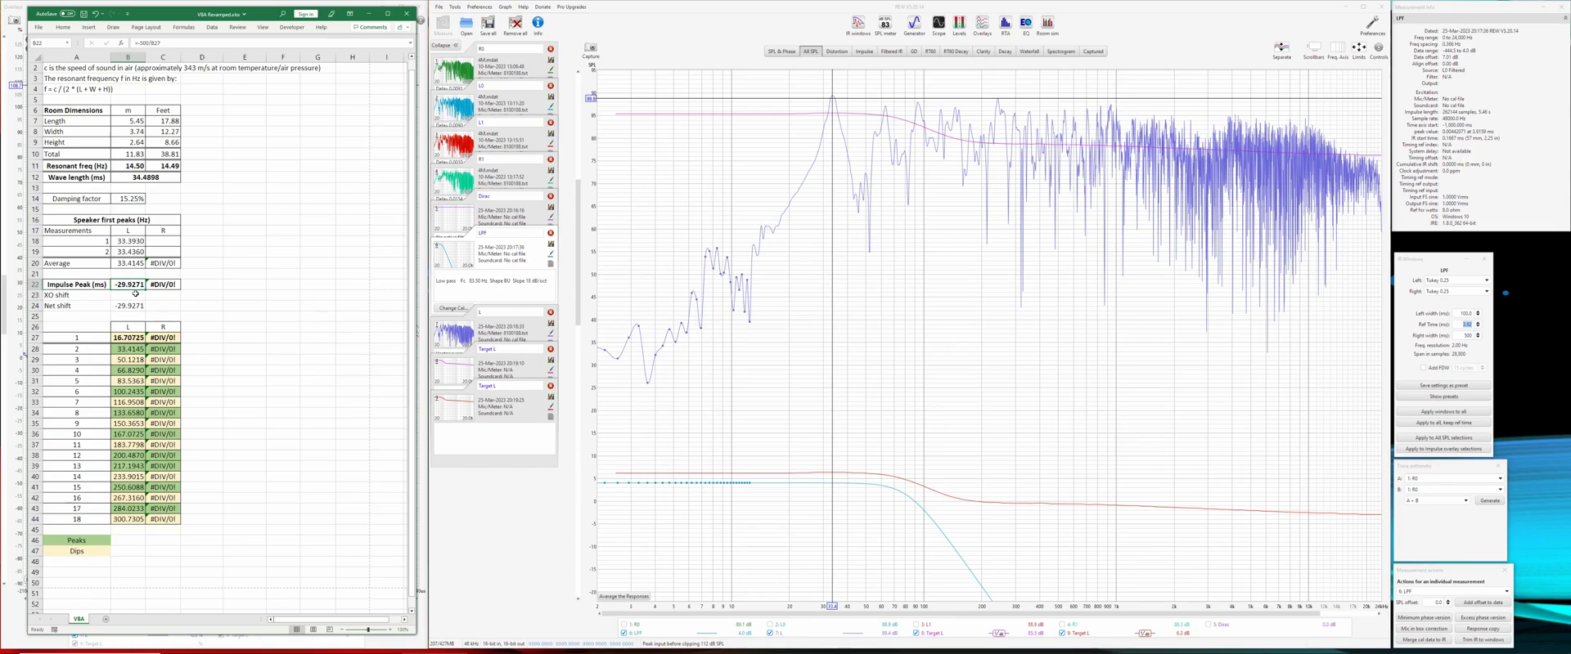
click(136, 294)
text(3.92)
key(Return)
Step: Offset LPF's t=0 by the spreadsheet's left net shift of -26.0071 ms, and place the cursor on its impulse peak
click(864, 51)
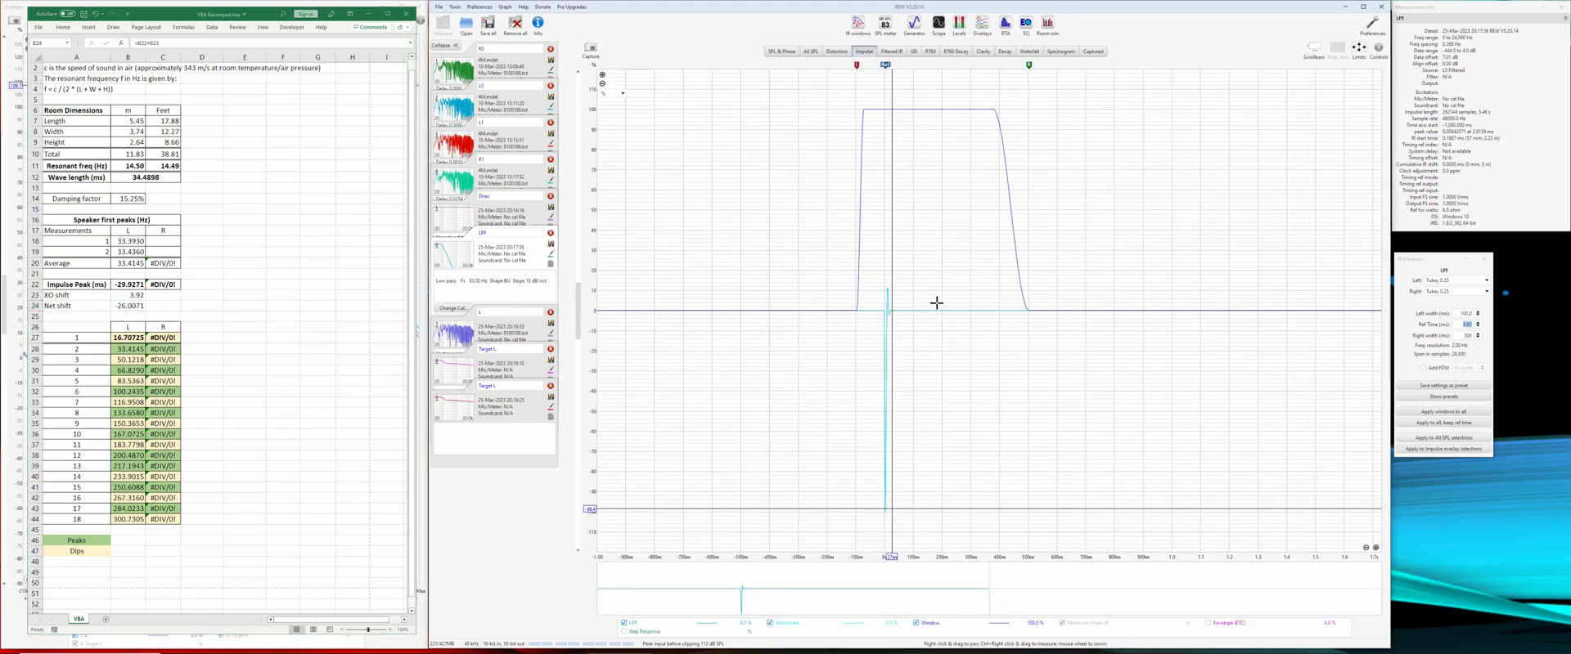
click(885, 513)
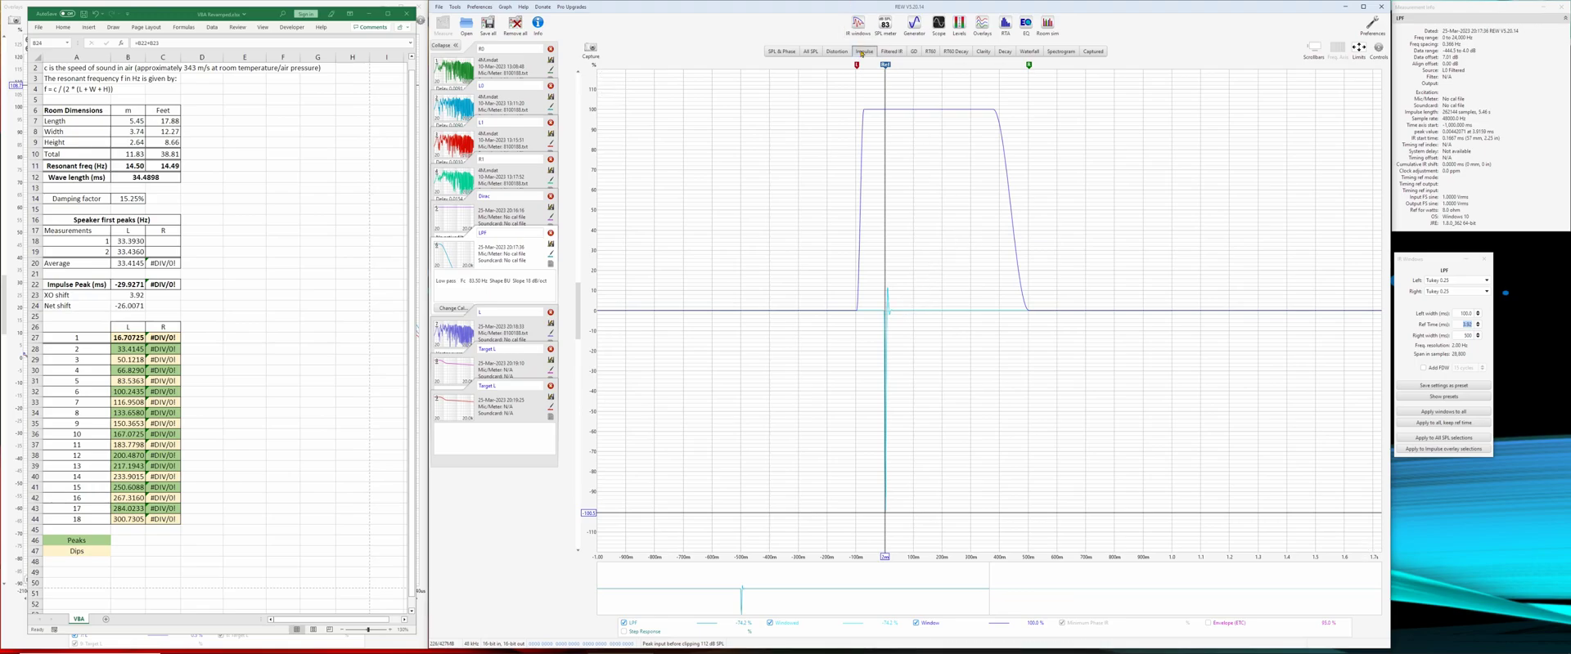
click(1378, 49)
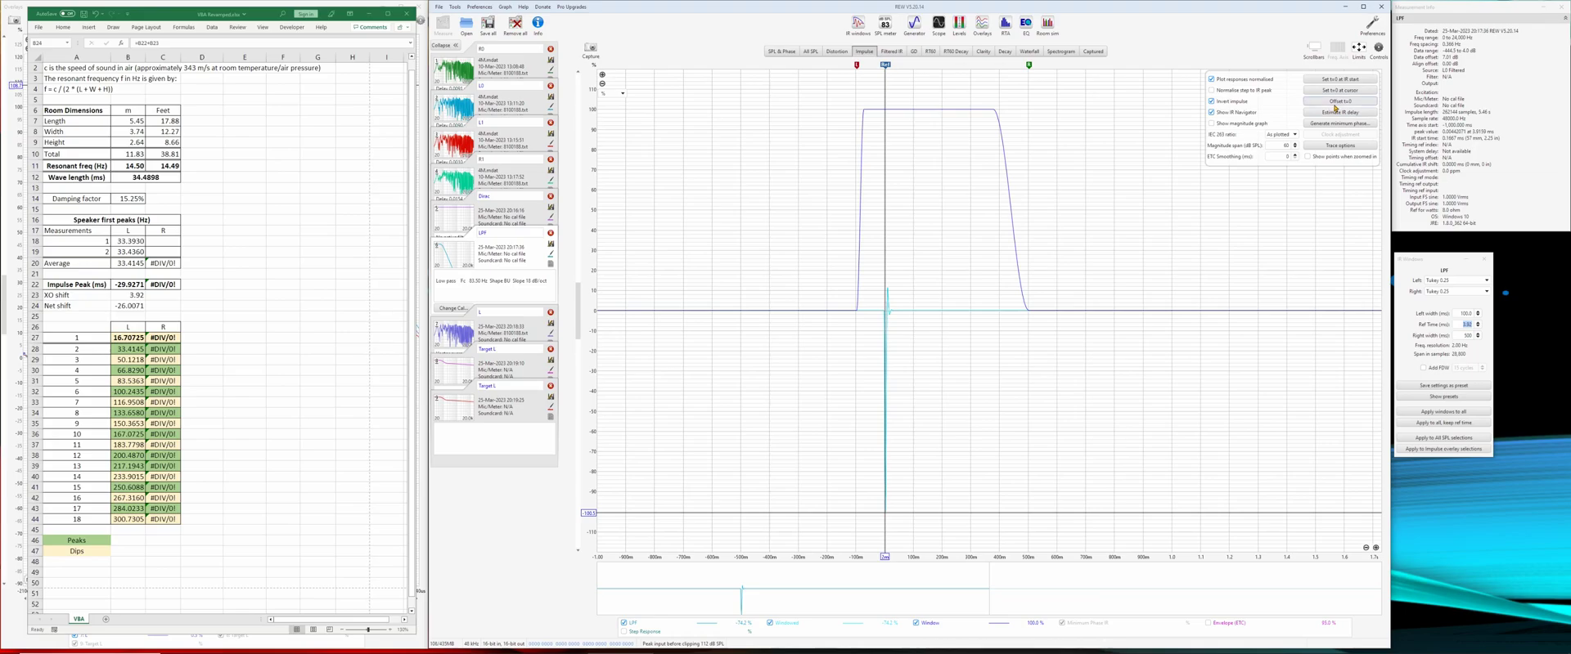
click(1333, 101)
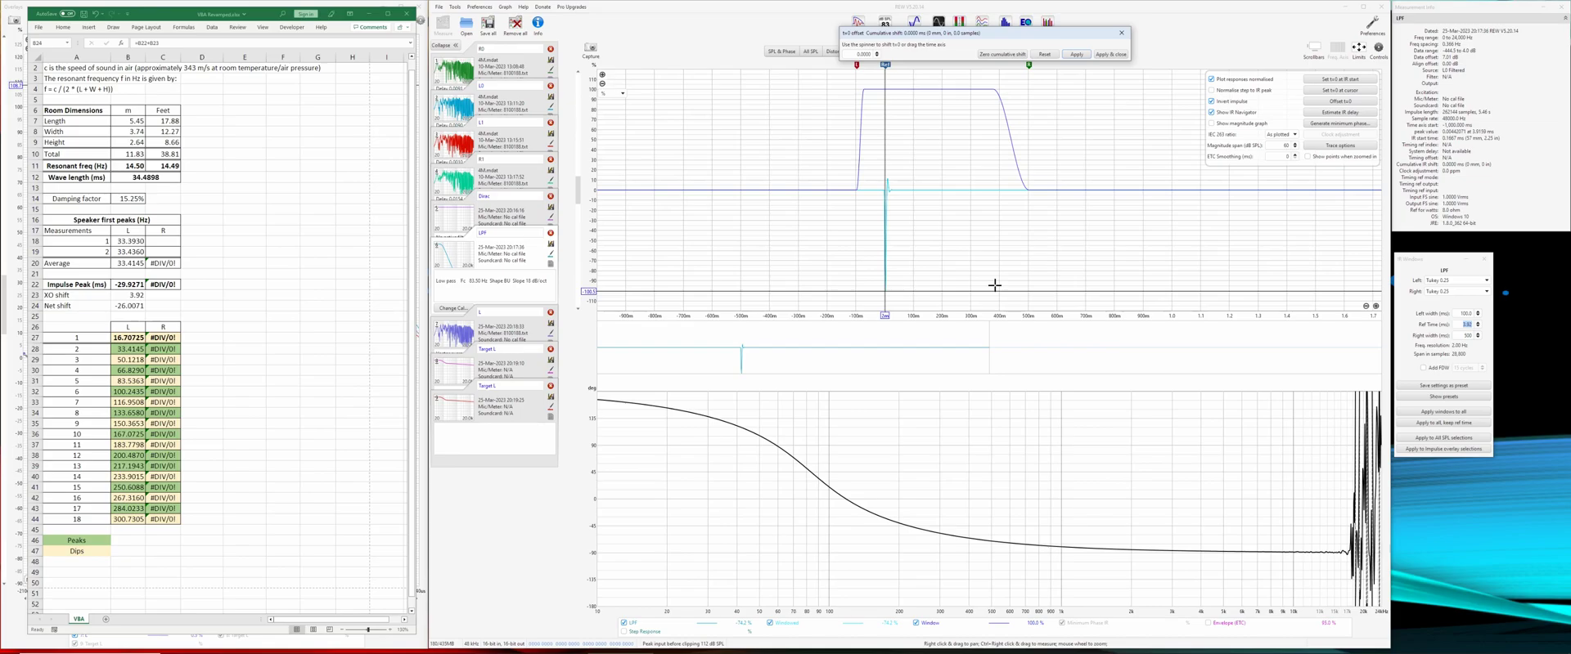
key(alt+Tab)
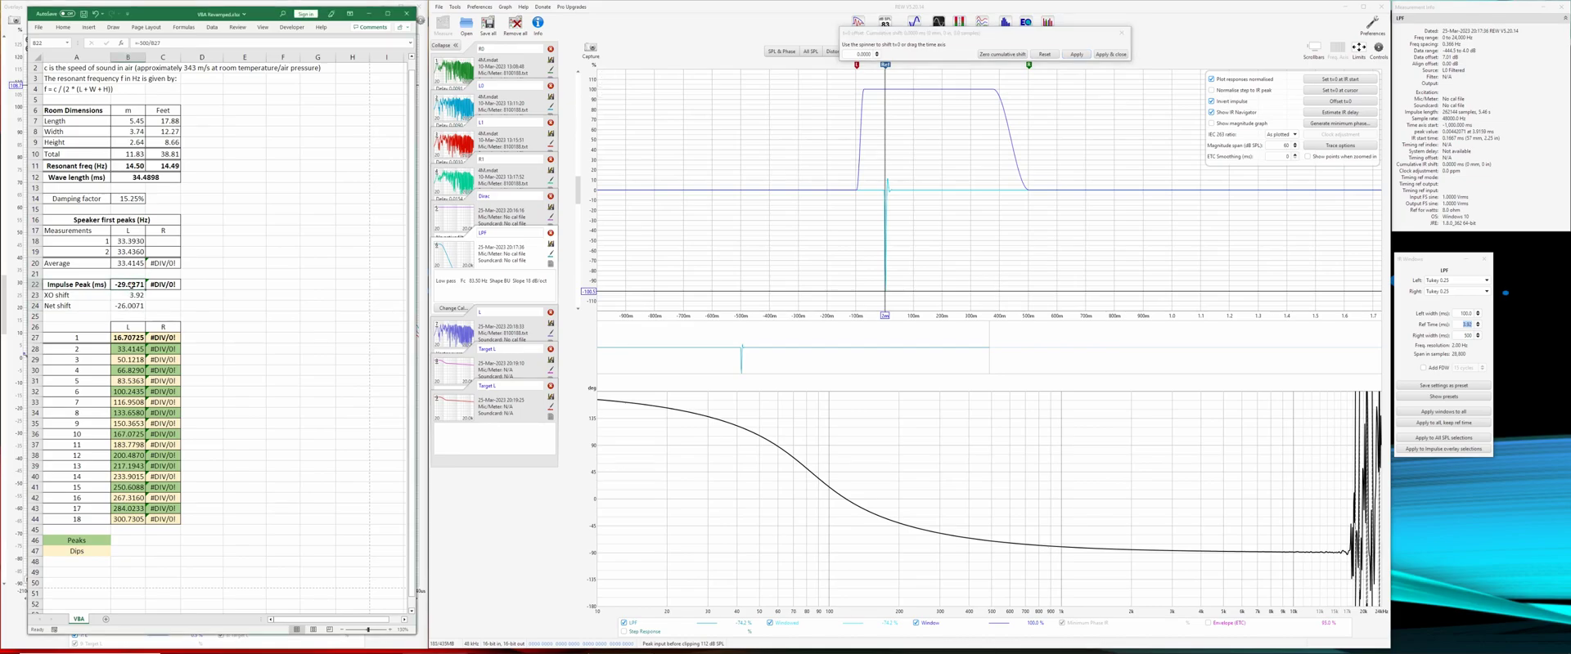
key(Up)
key(Up)
click(126, 298)
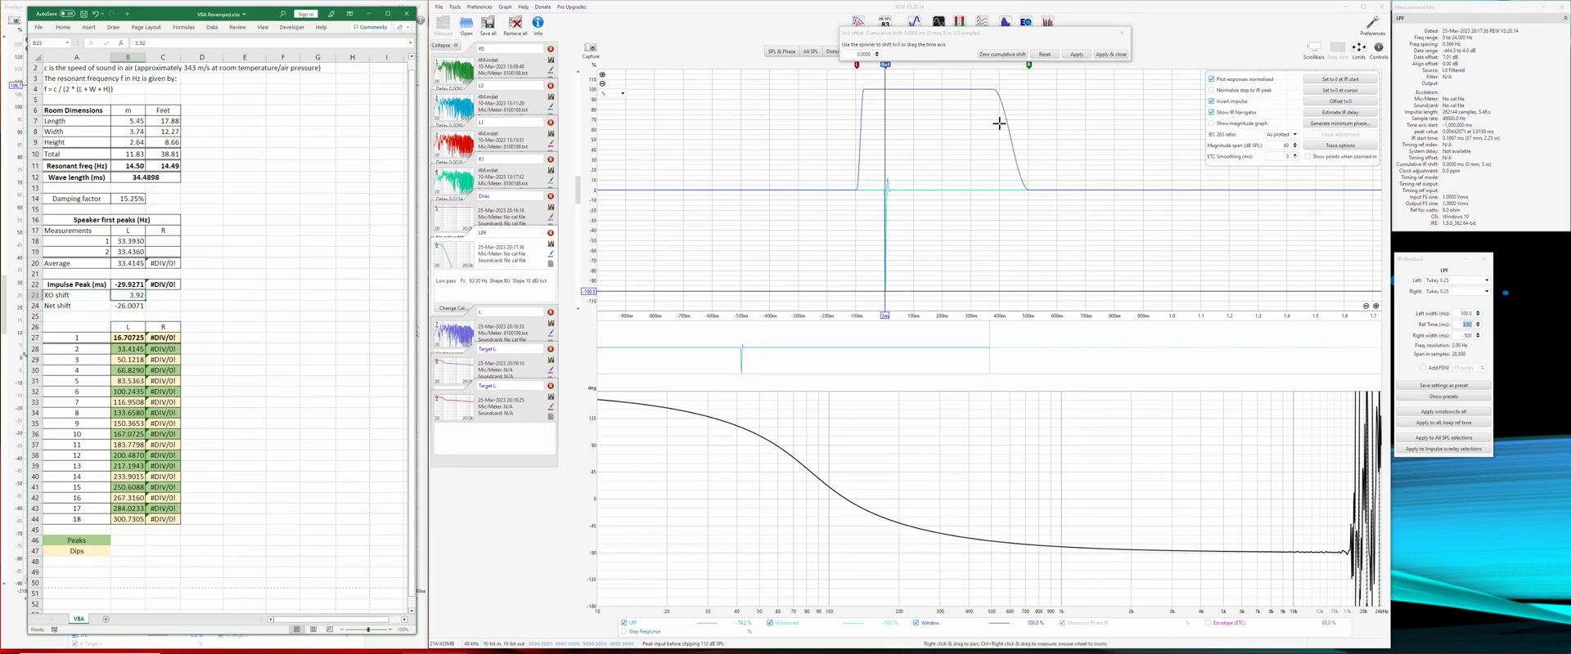
click(851, 54)
text(-26)
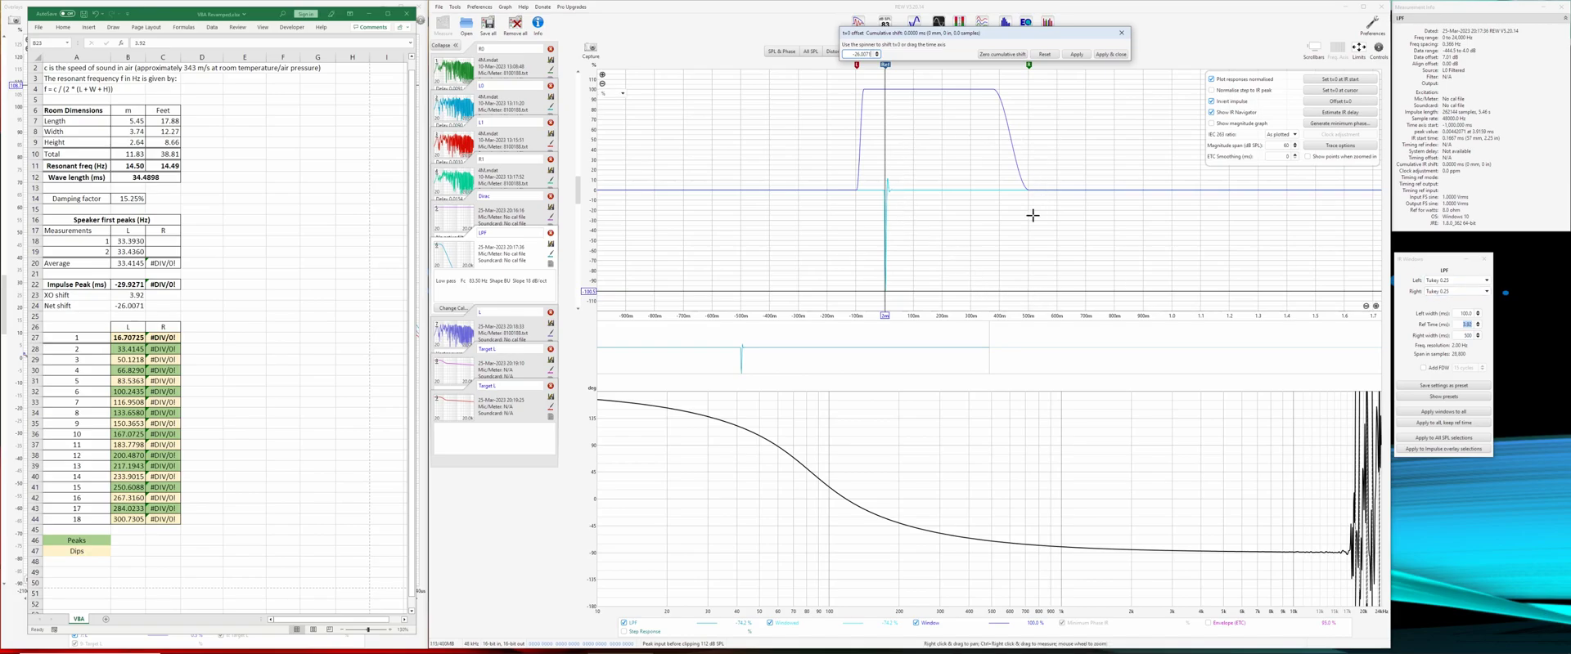
click(1077, 55)
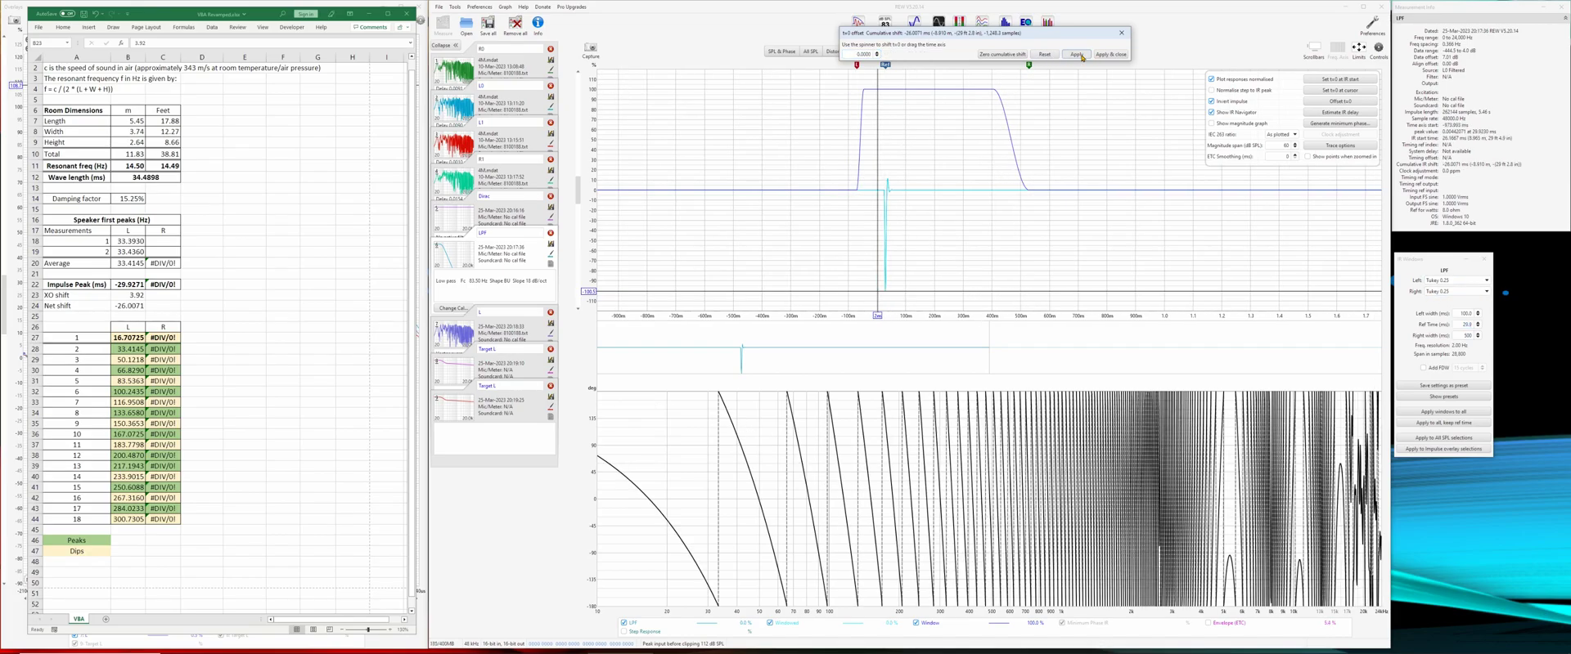
click(884, 290)
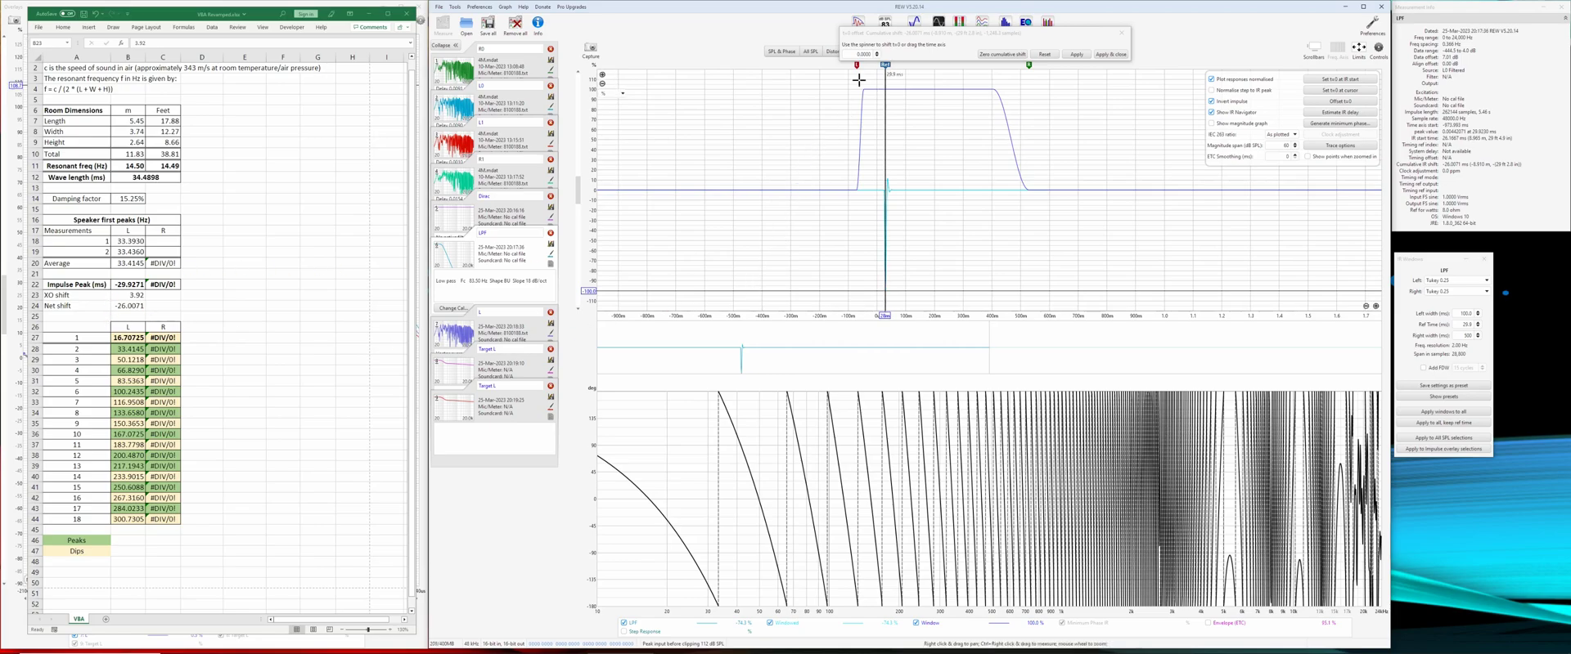
Step: Generate the A + B sum of the Dirac and LPF measurements with trace arithmetic in All SPL
click(812, 52)
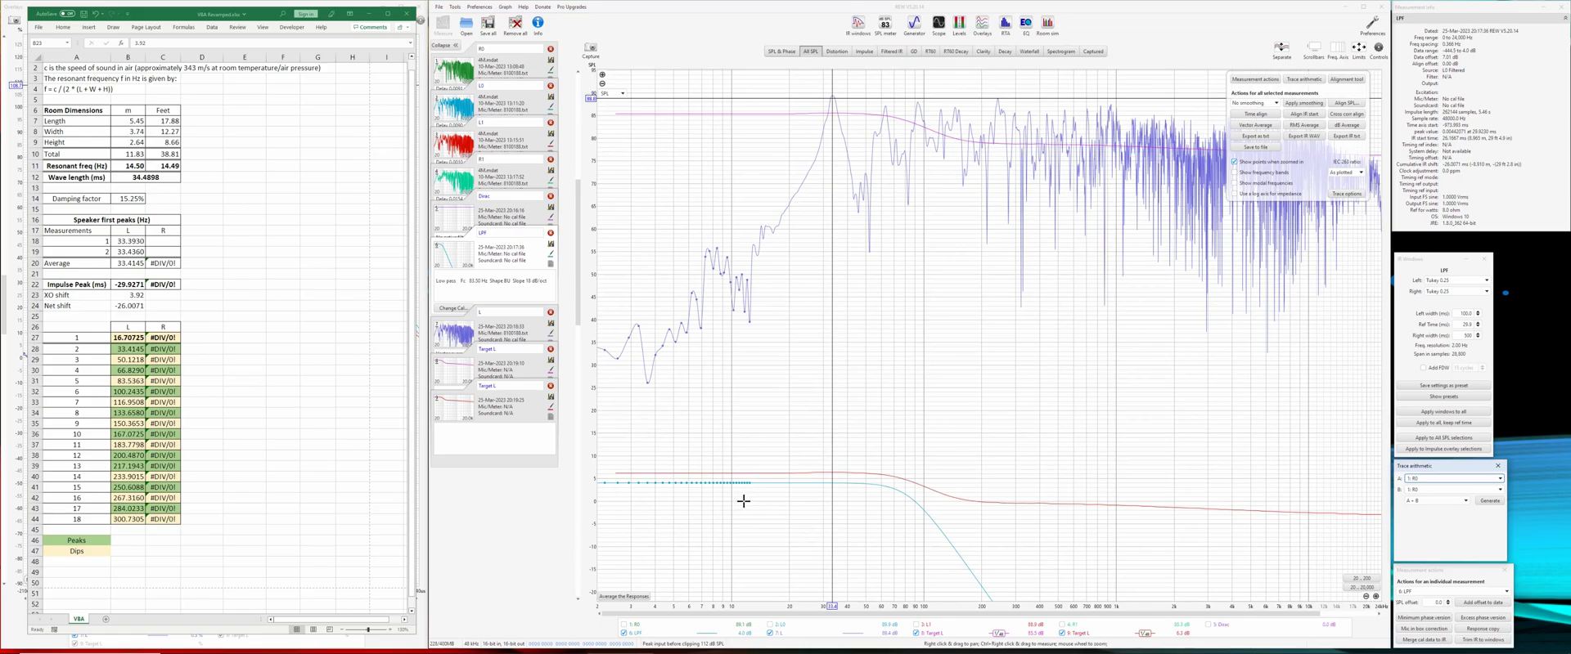
drag(742, 501, 743, 482)
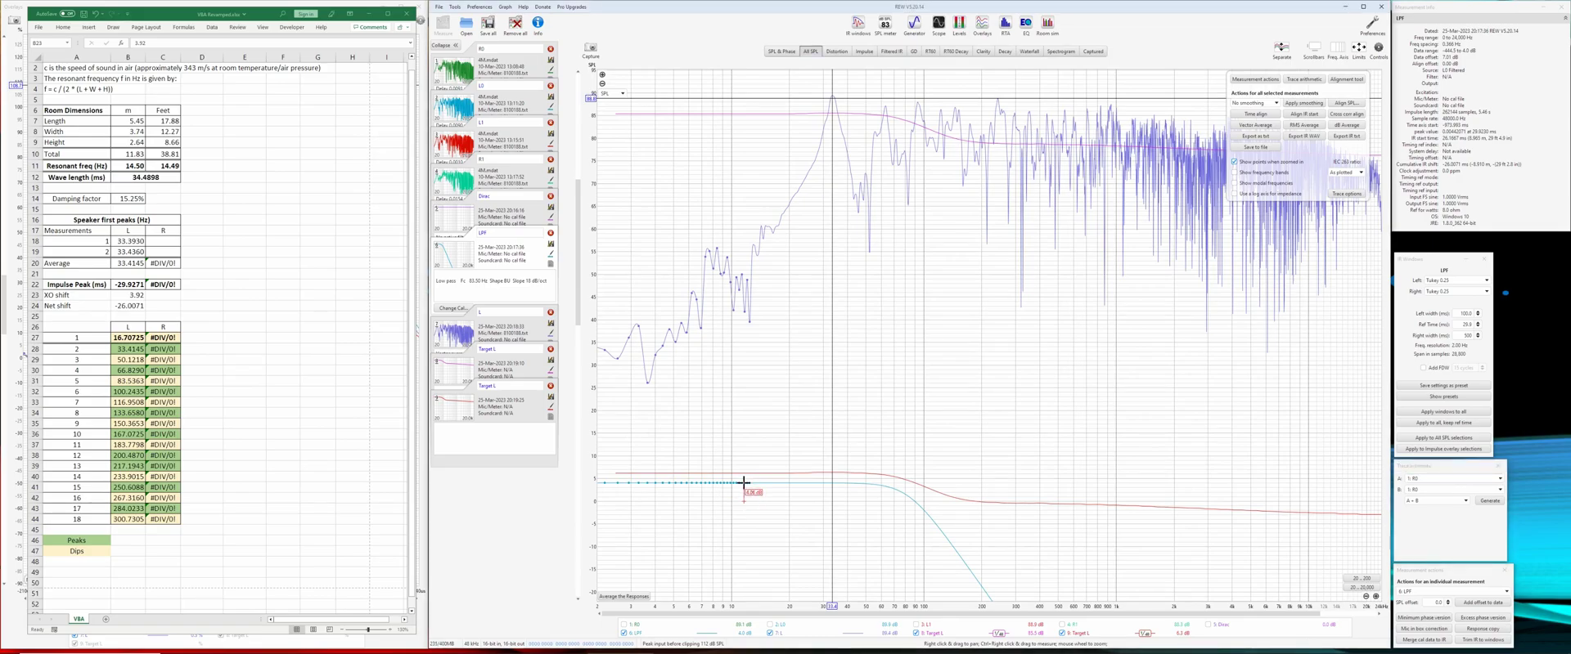
click(1452, 479)
click(1444, 529)
click(1436, 489)
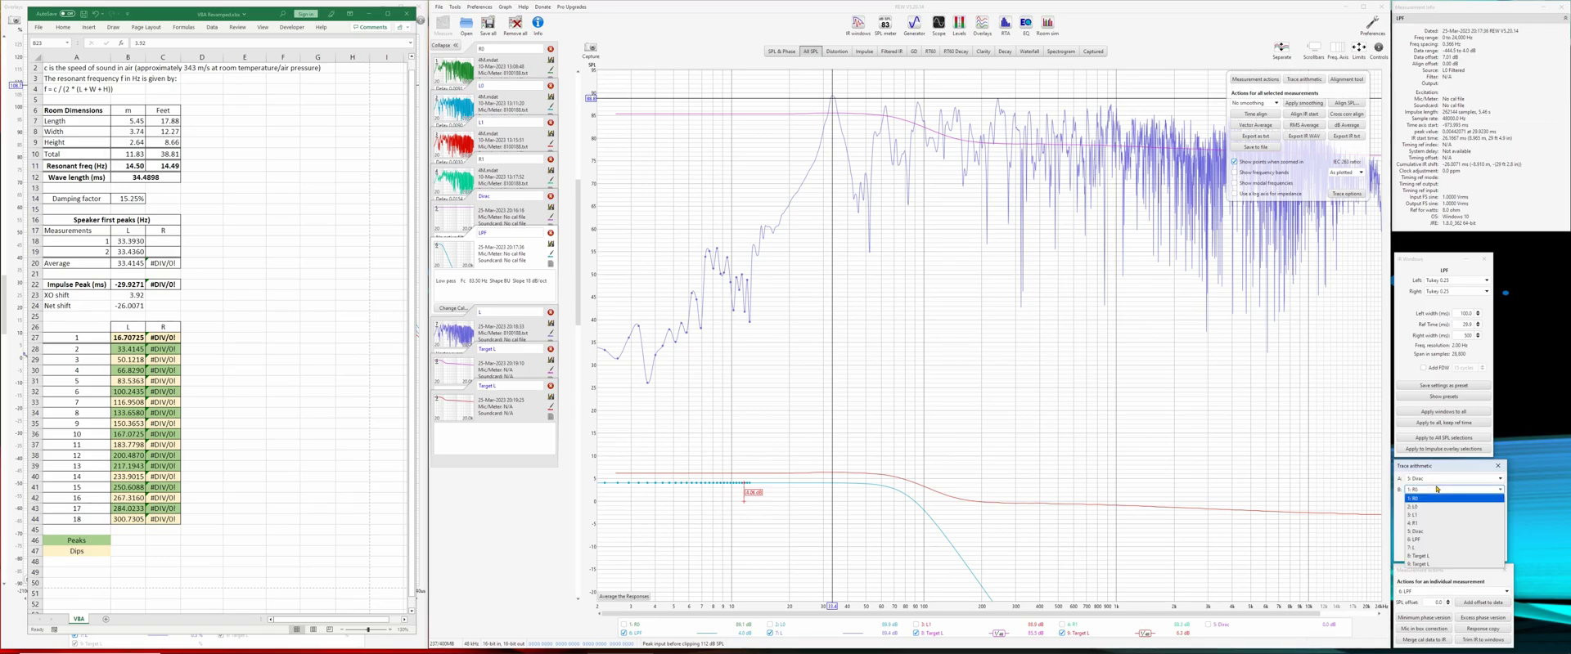
click(1434, 540)
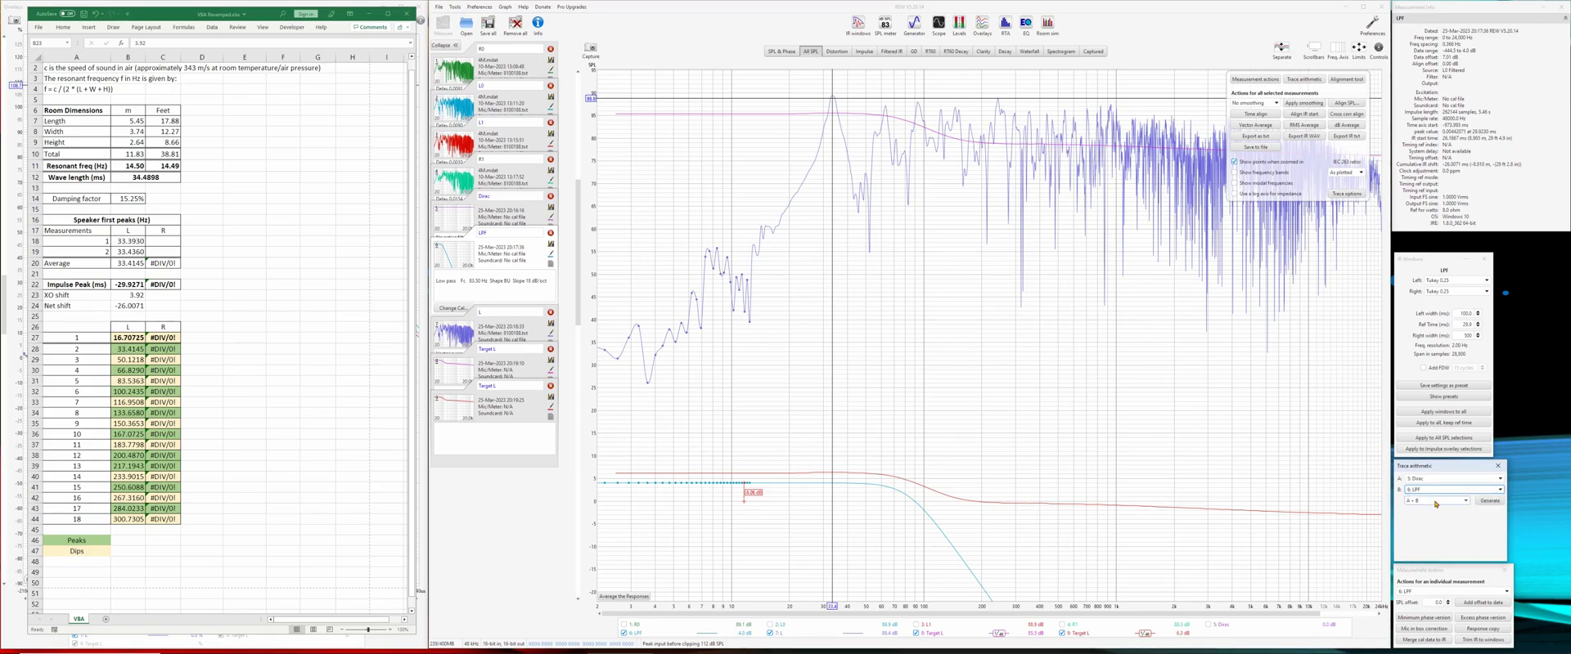
click(1488, 500)
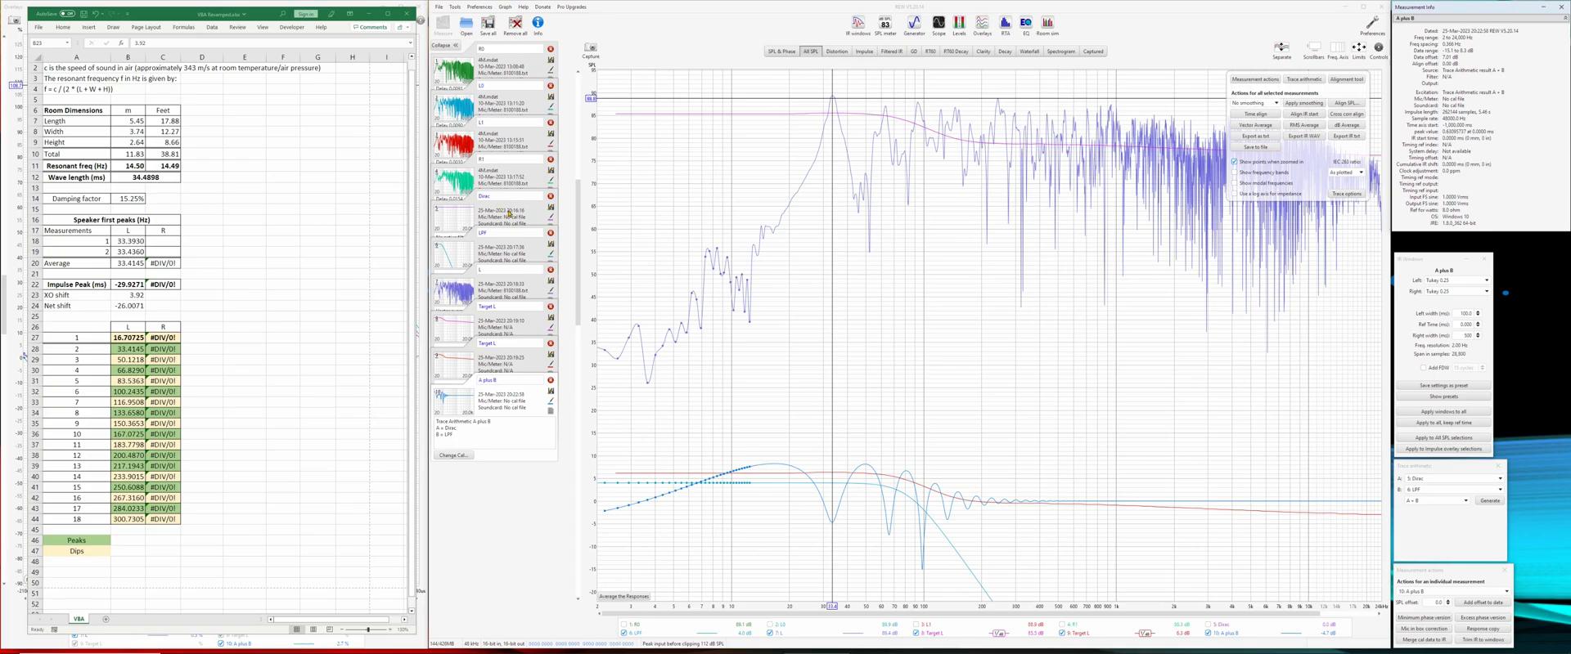
Step: Raise the 0 dB Target L curve's SPL offset to meet the A plus B peaks, and open the trace A choices for trace arithmetic
click(514, 360)
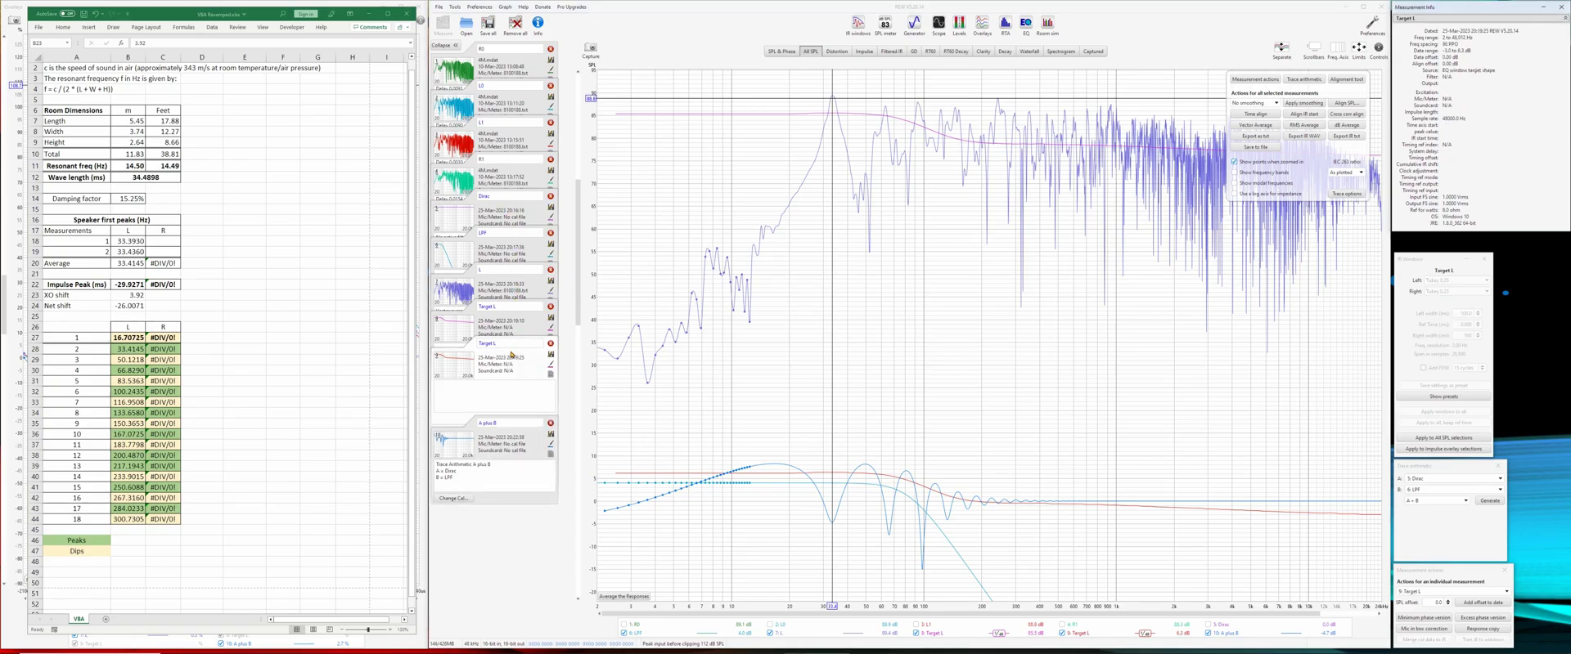
click(1448, 603)
click(1448, 603)
click(1448, 603)
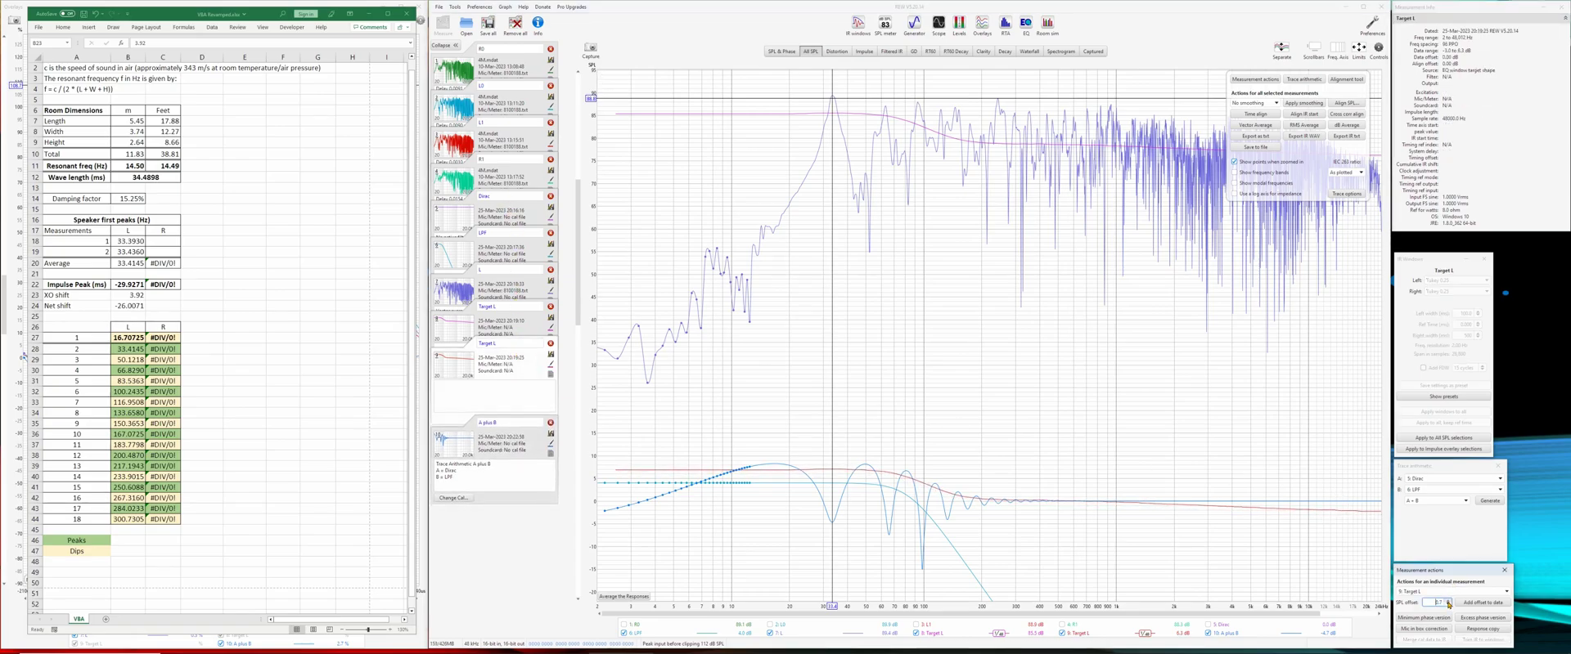
click(1448, 603)
click(1448, 603)
click(1448, 603)
click(1448, 603)
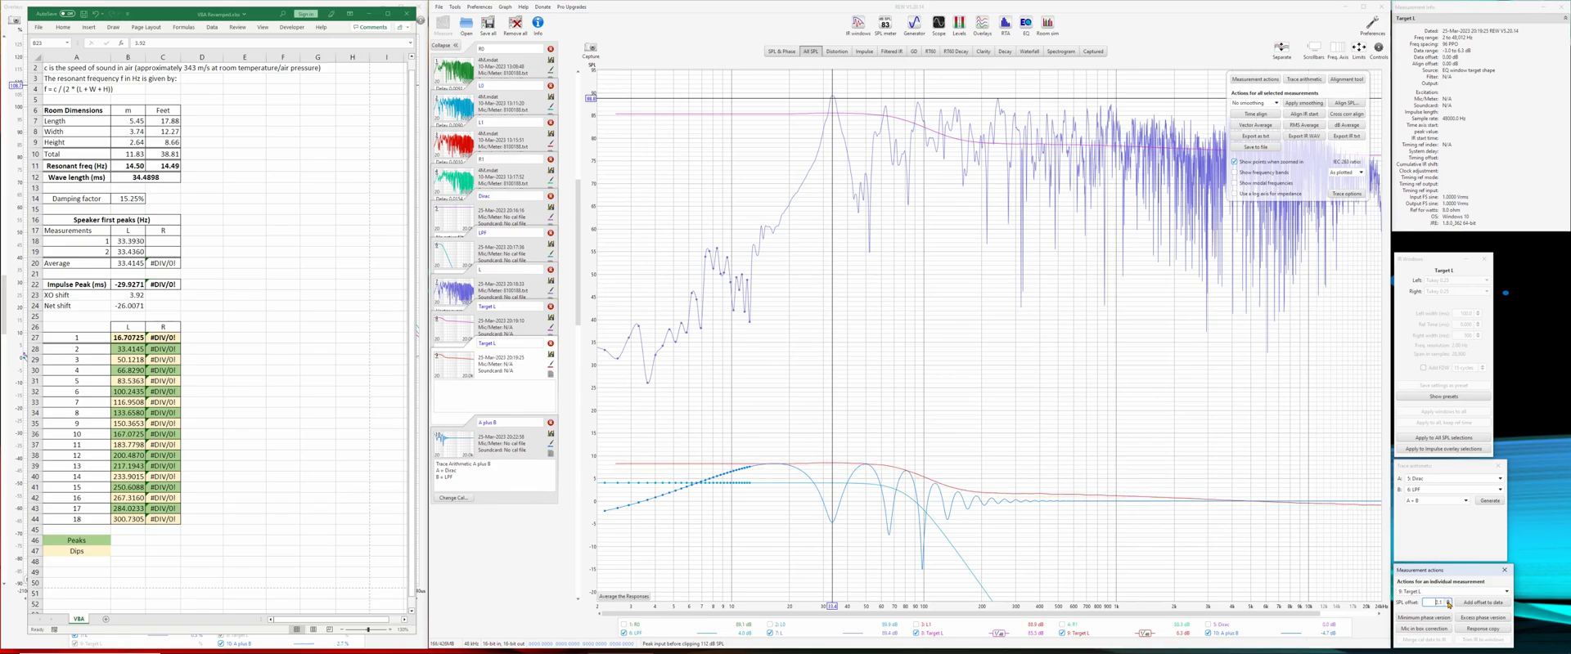
click(1448, 603)
click(1448, 606)
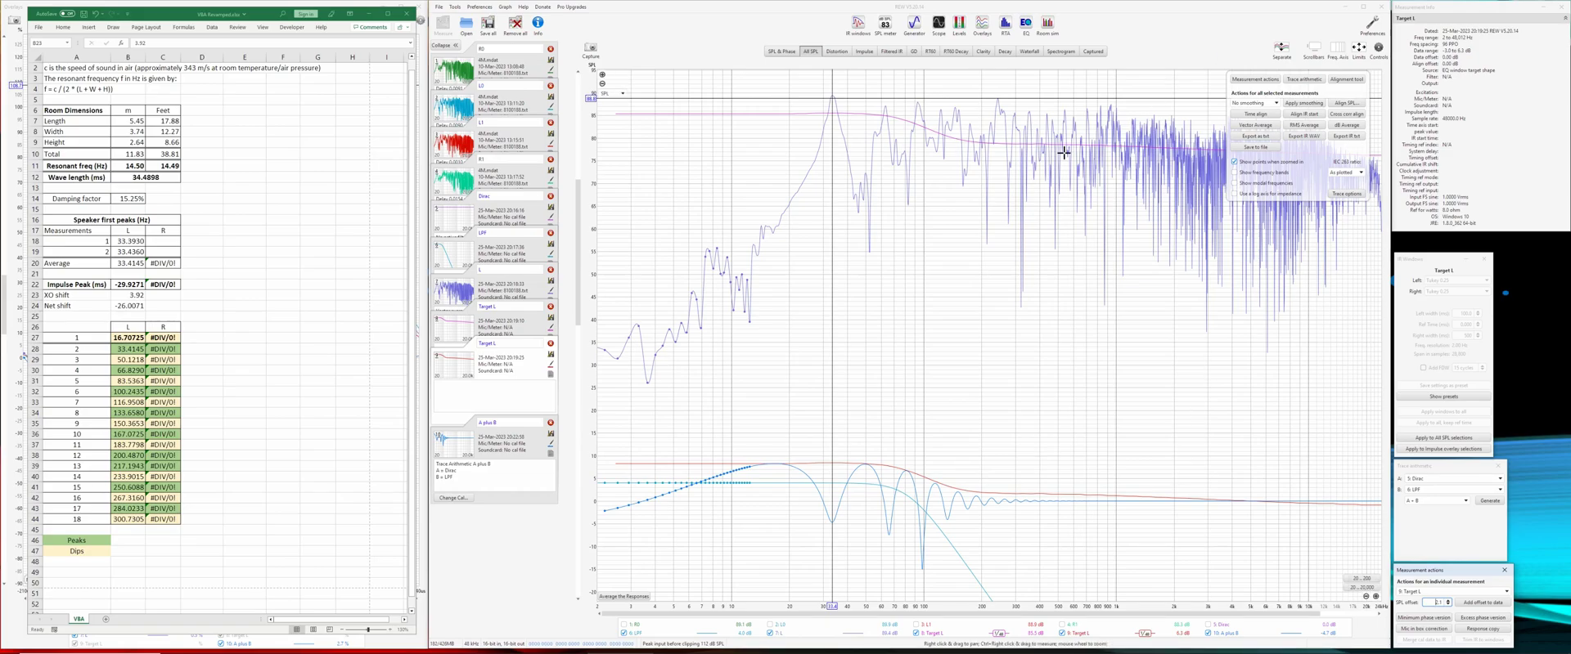
click(1456, 479)
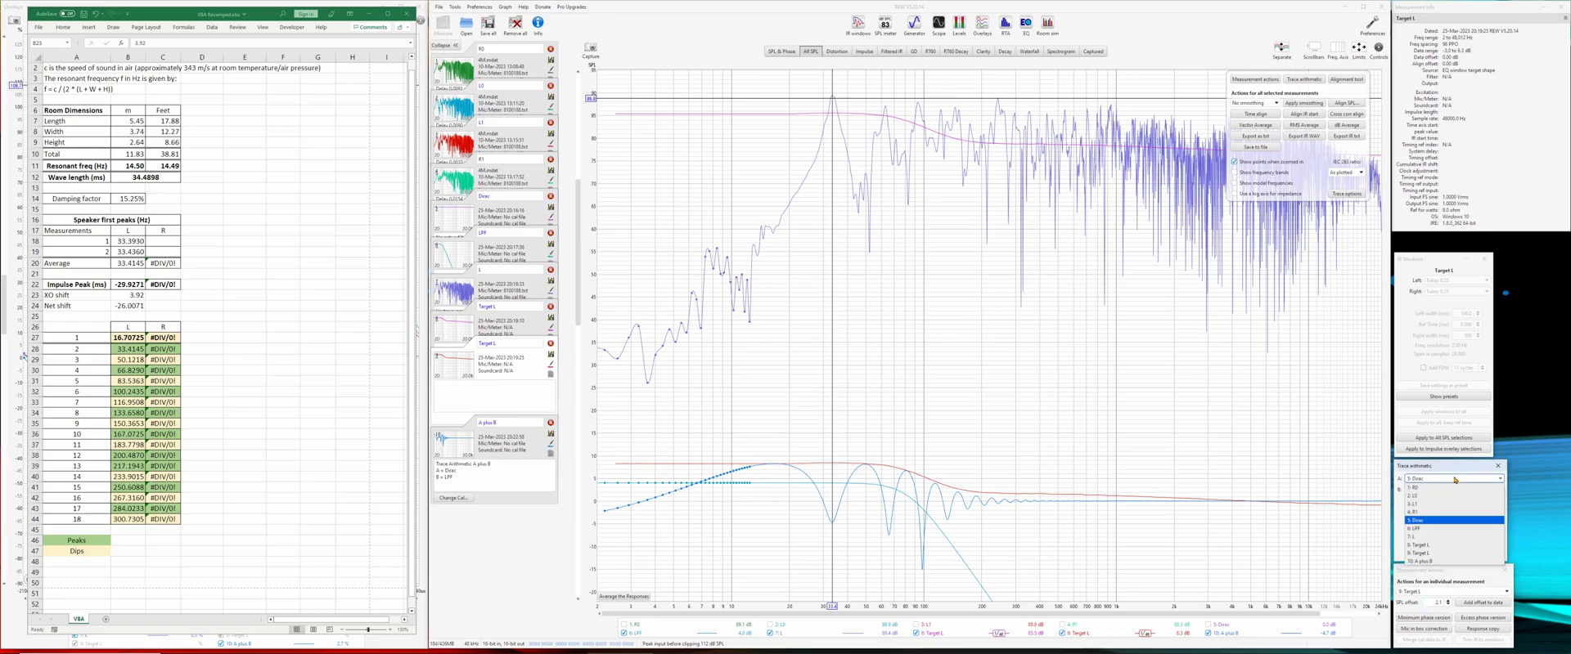
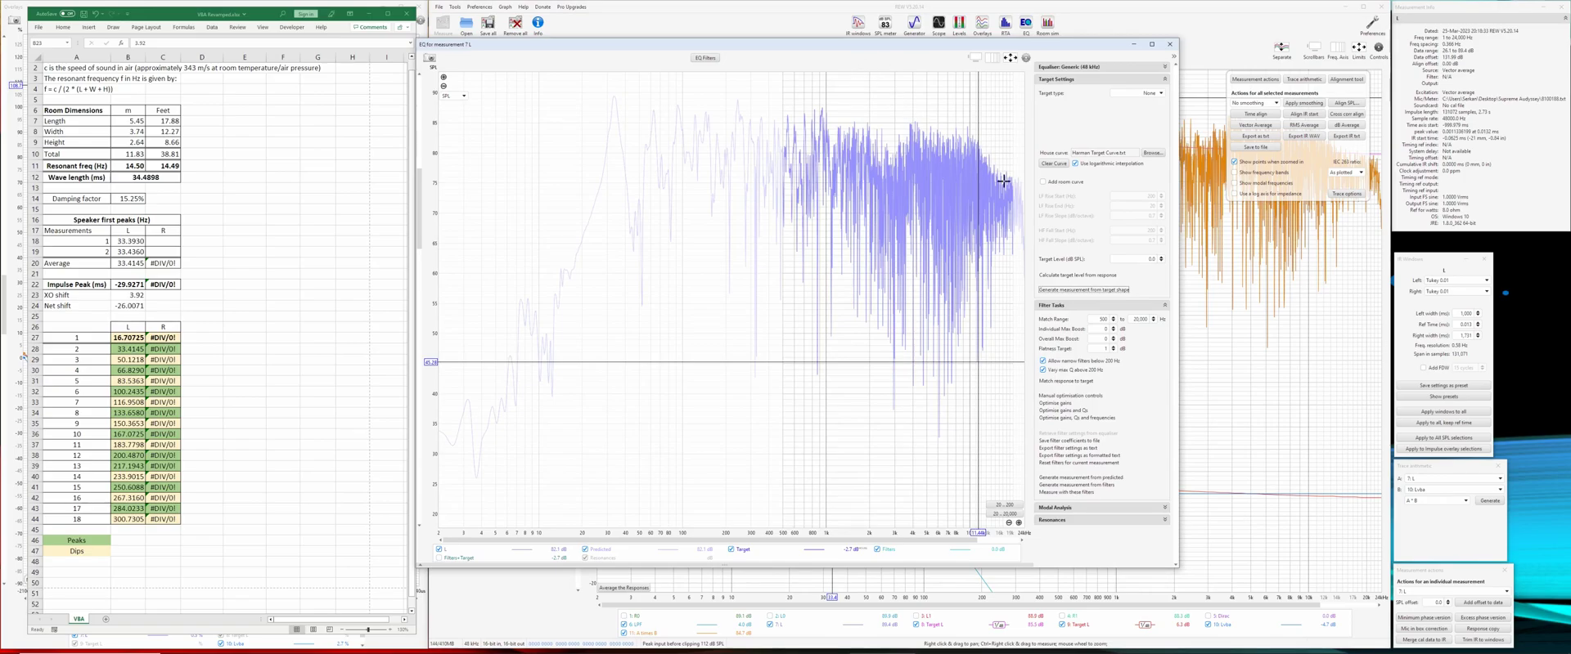
Step: Calculate L's target level from its response, and set a full range speaker target with an 18 dB/oct LF slope and adjusted LF cutoff
click(1058, 276)
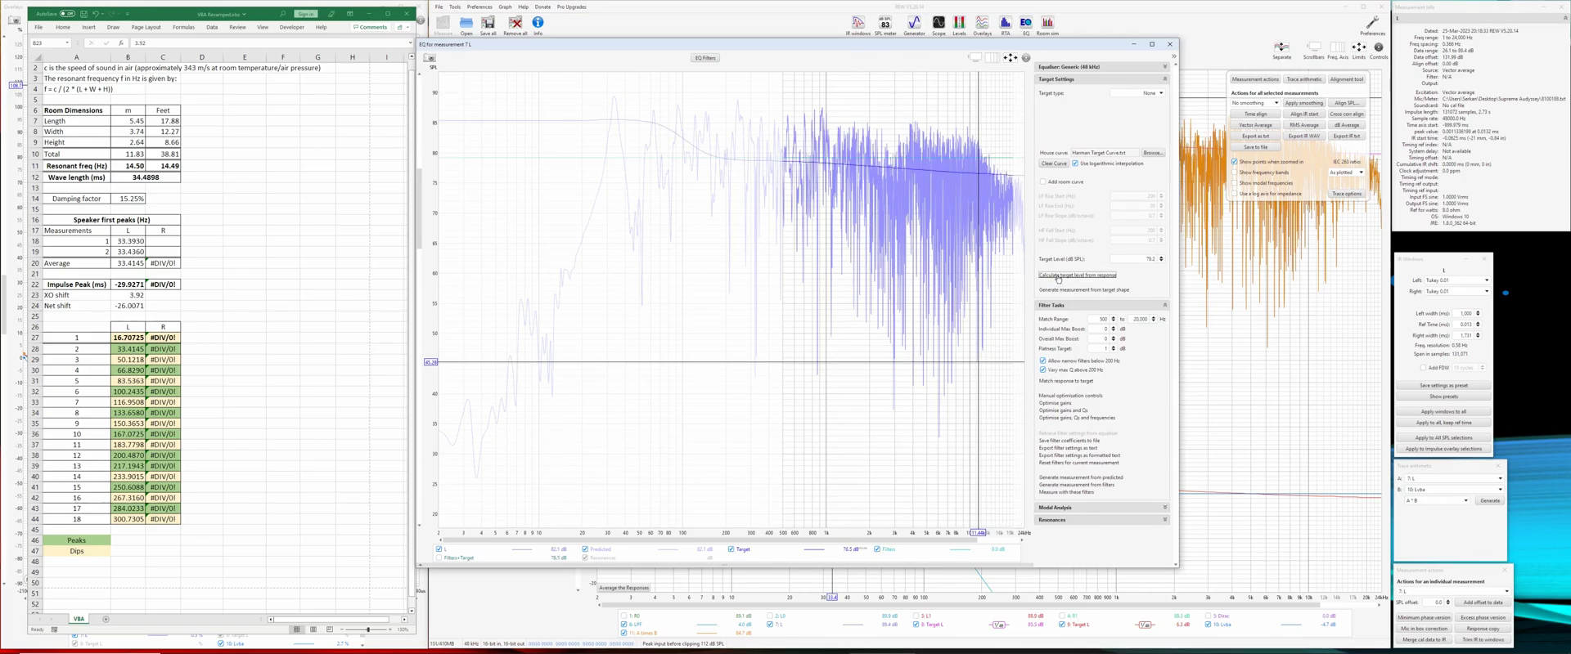
click(1137, 92)
click(1145, 106)
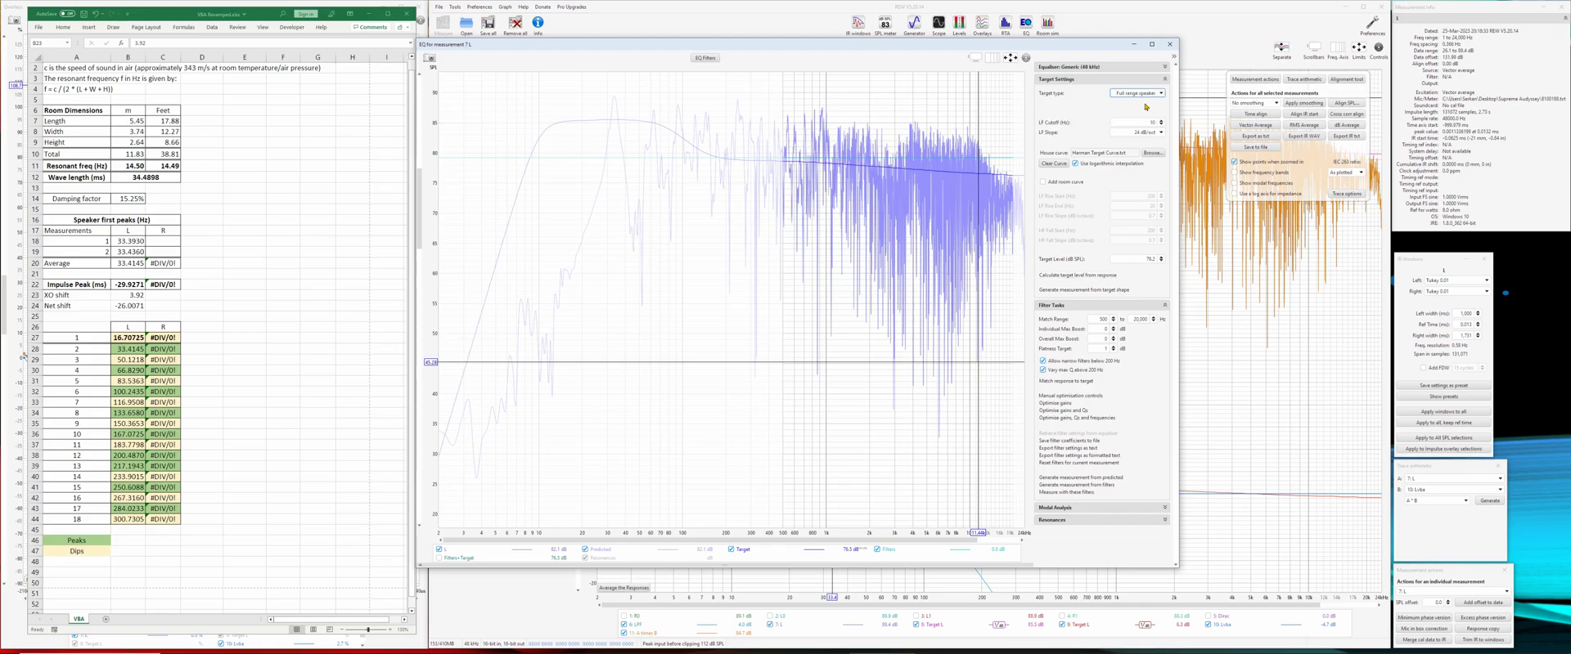
click(1160, 125)
scroll(1160, 123, up, 10)
scroll(1160, 122, up, 10)
scroll(1160, 129, down, 1)
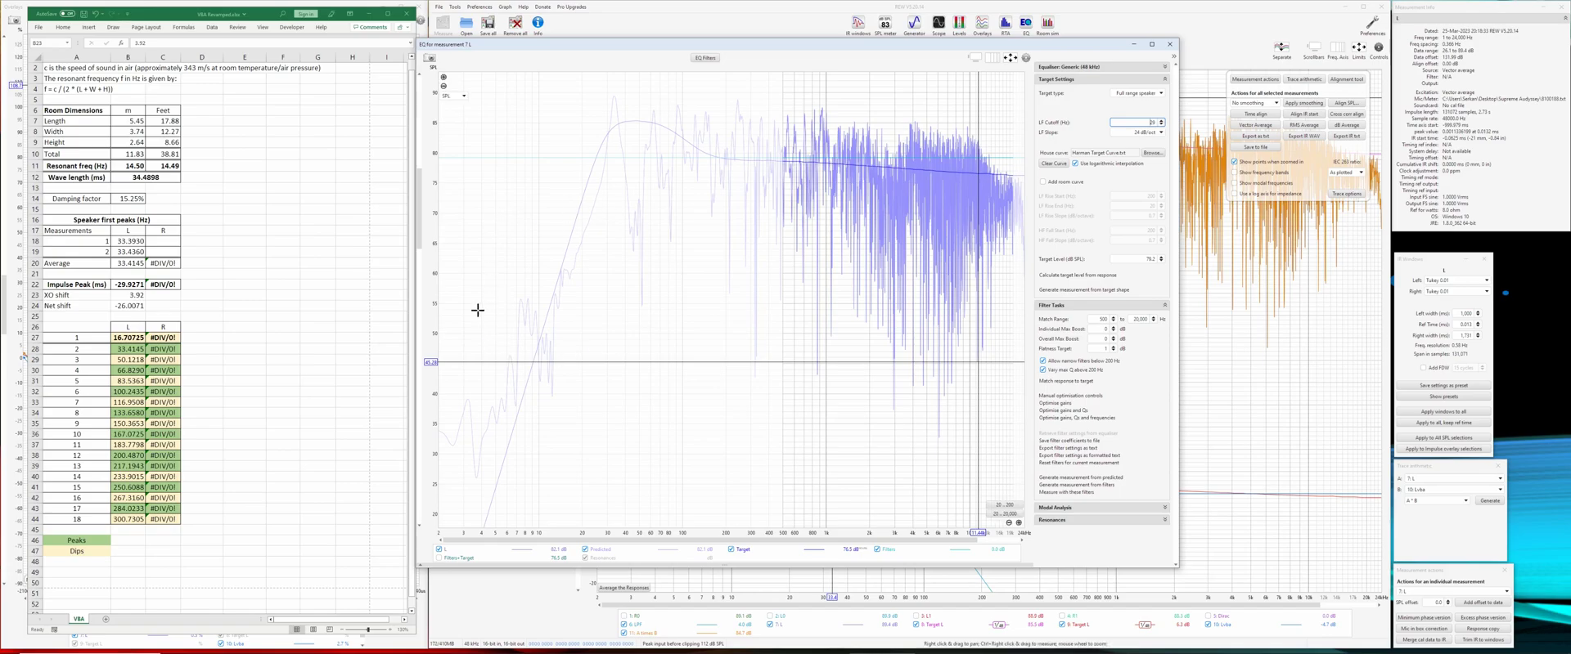
click(1163, 133)
click(1154, 157)
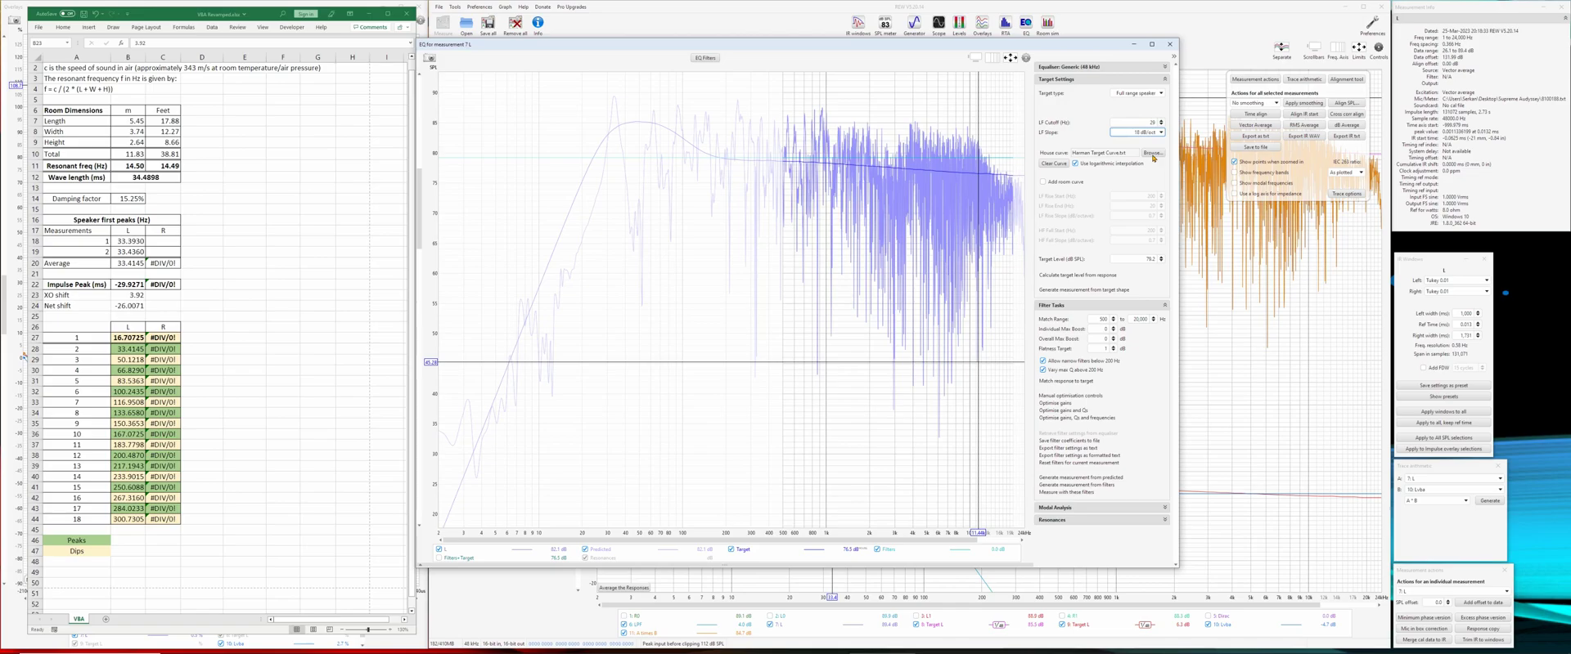
click(1162, 121)
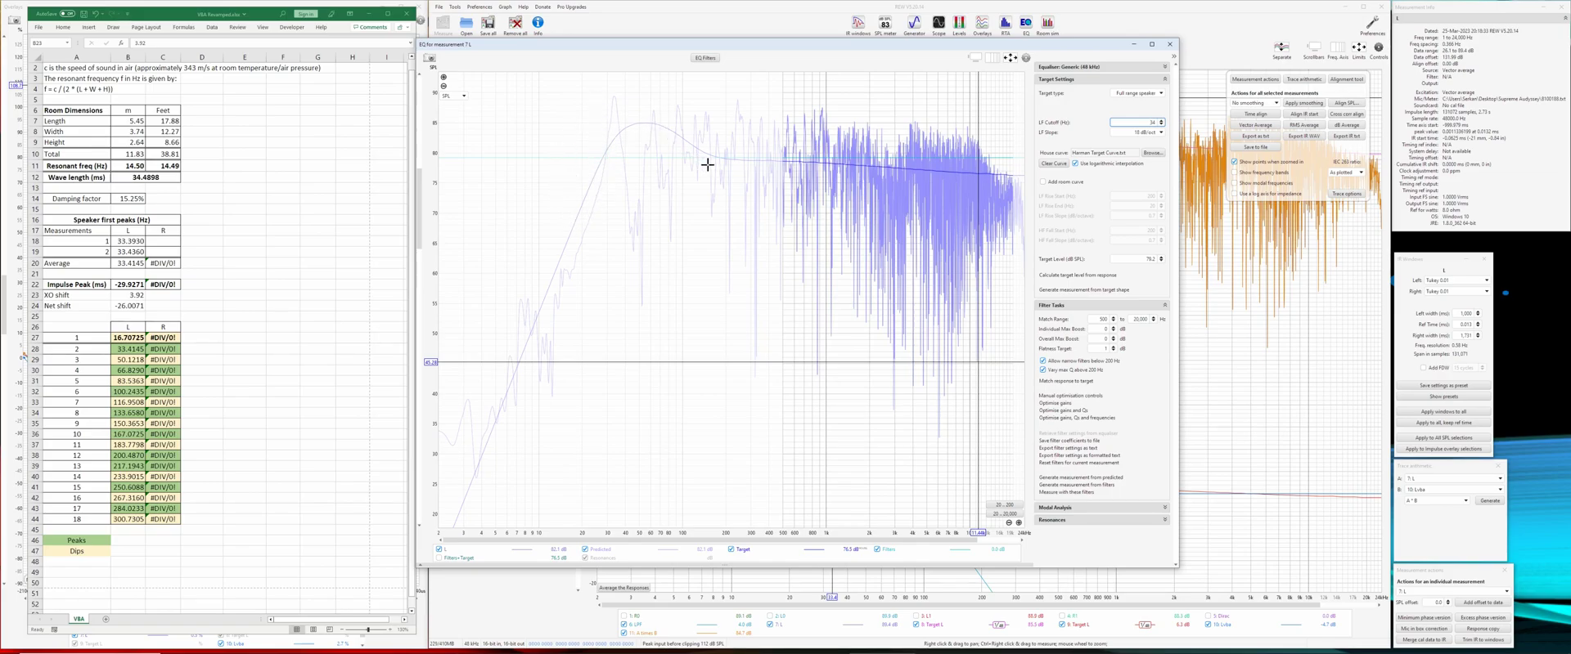
Step: Generate a measurement from the target shape, close the EQ window, and remove the older full-level Target L measurement
click(1078, 290)
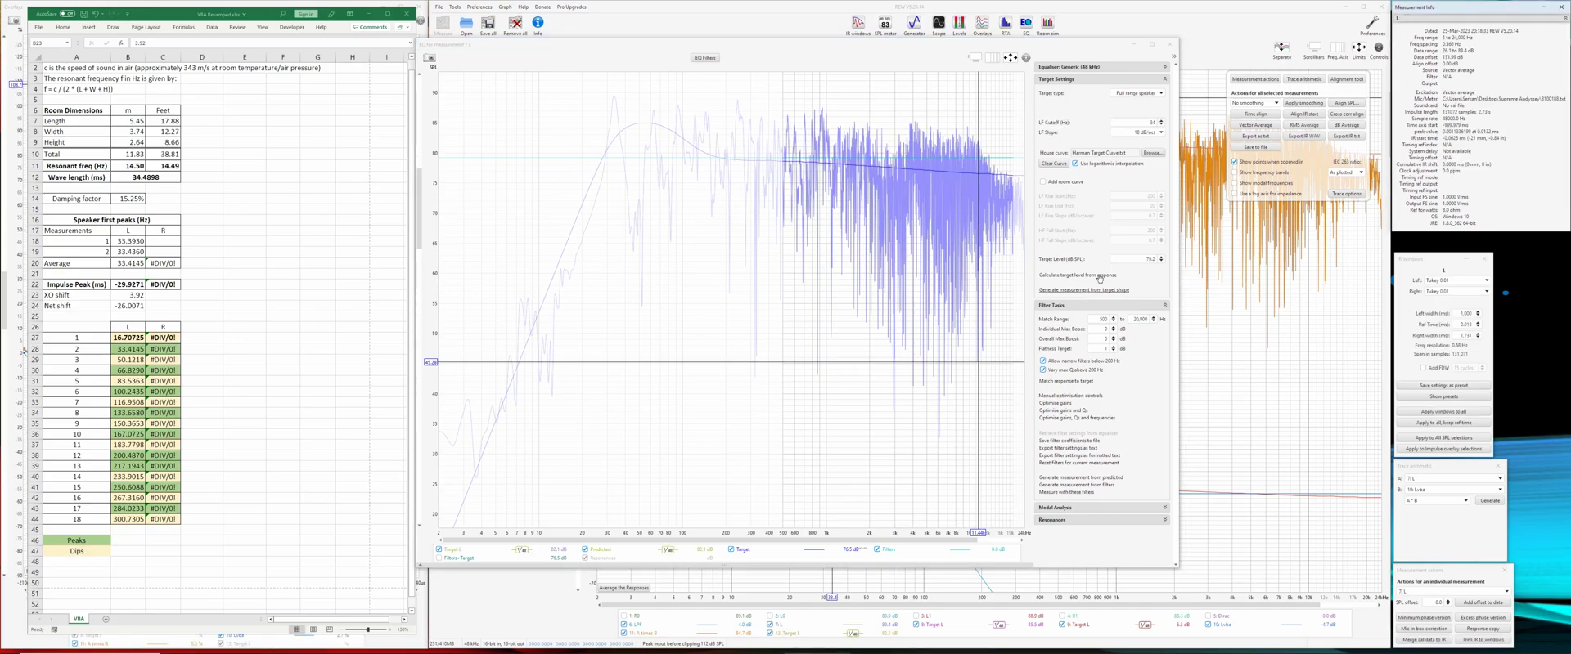
click(1168, 46)
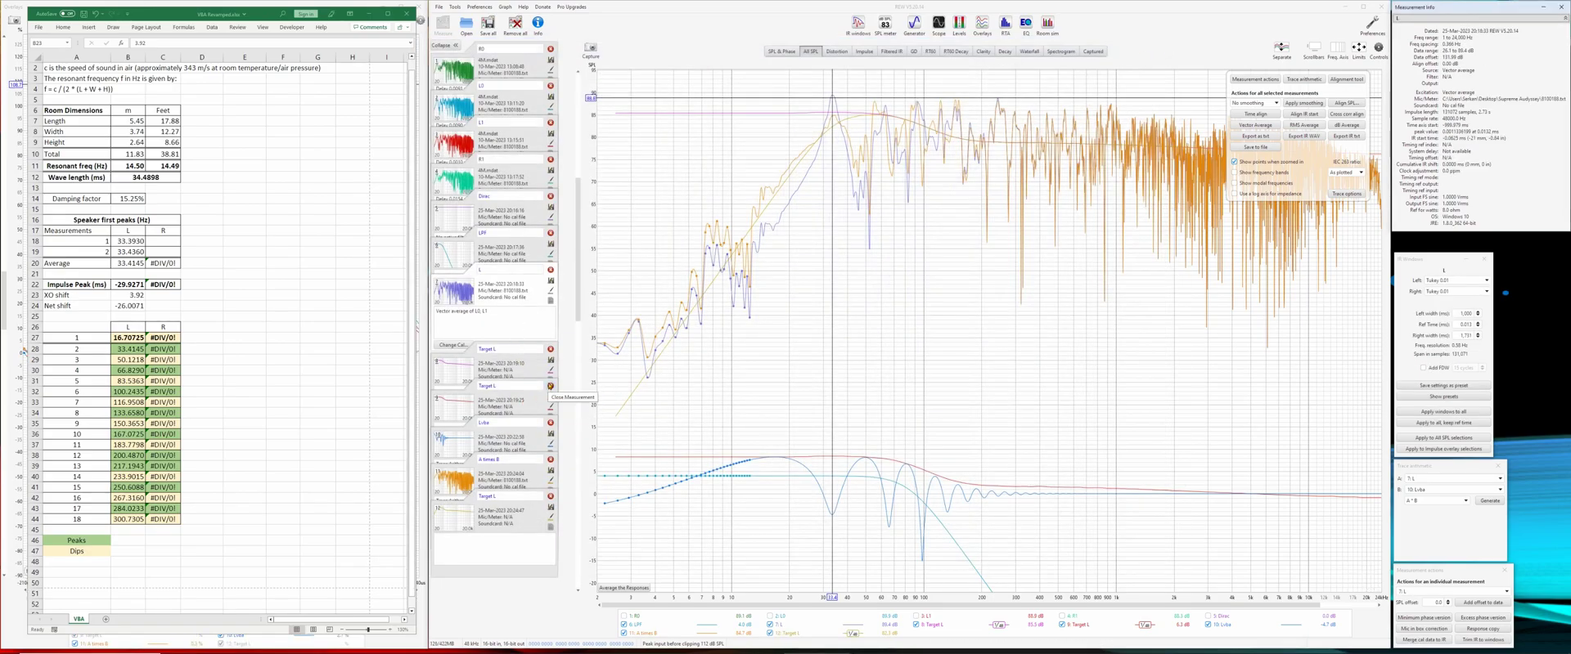
click(550, 386)
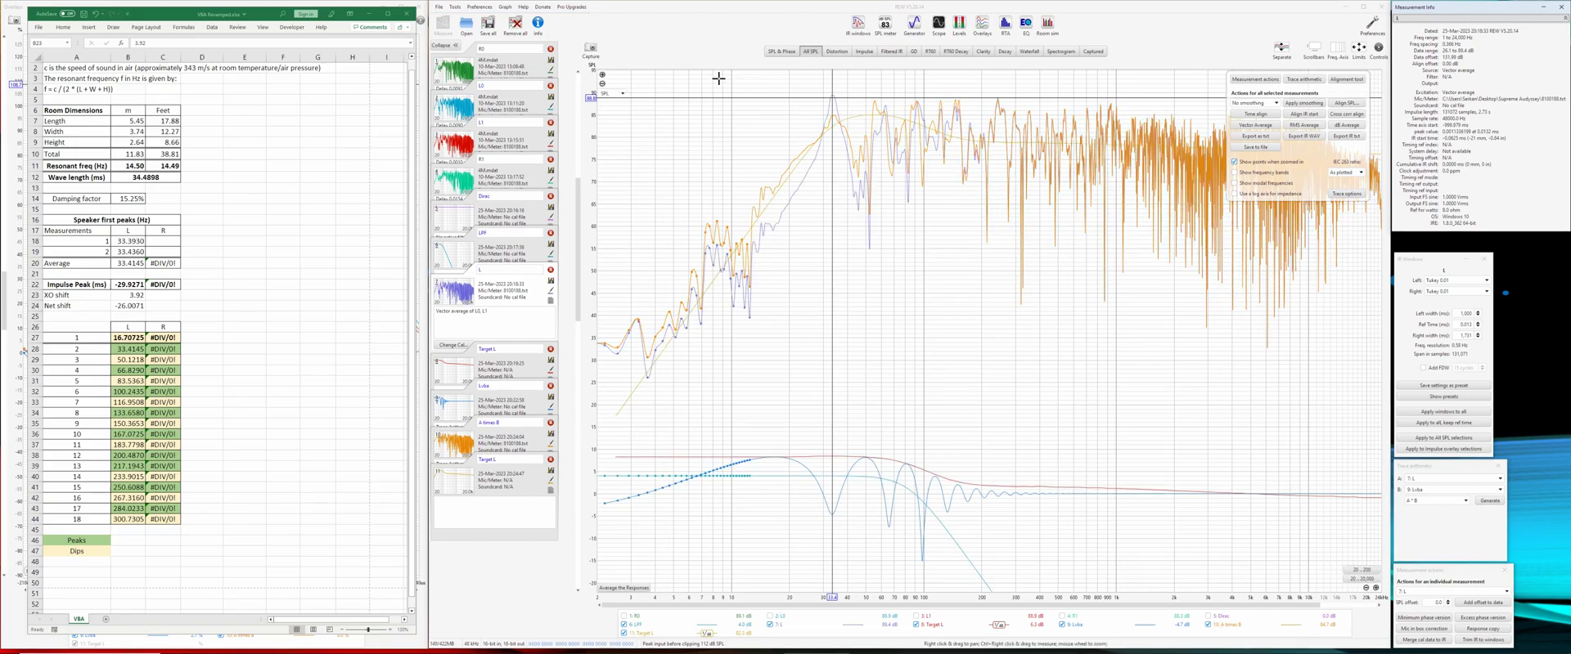
Step: Compare L, A times B and the new Target L in the bass range, and measure the level gap below the first peak
drag(718, 79, 1063, 295)
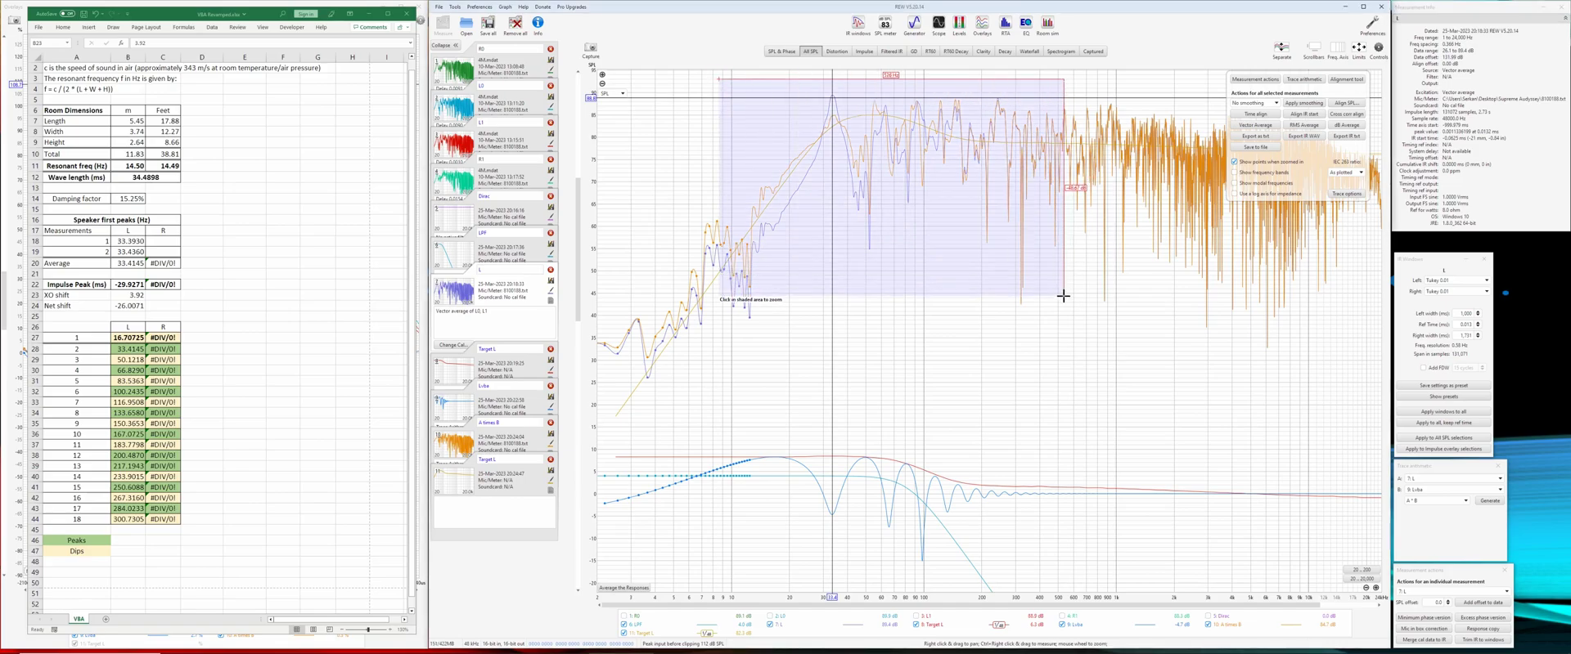
click(1023, 220)
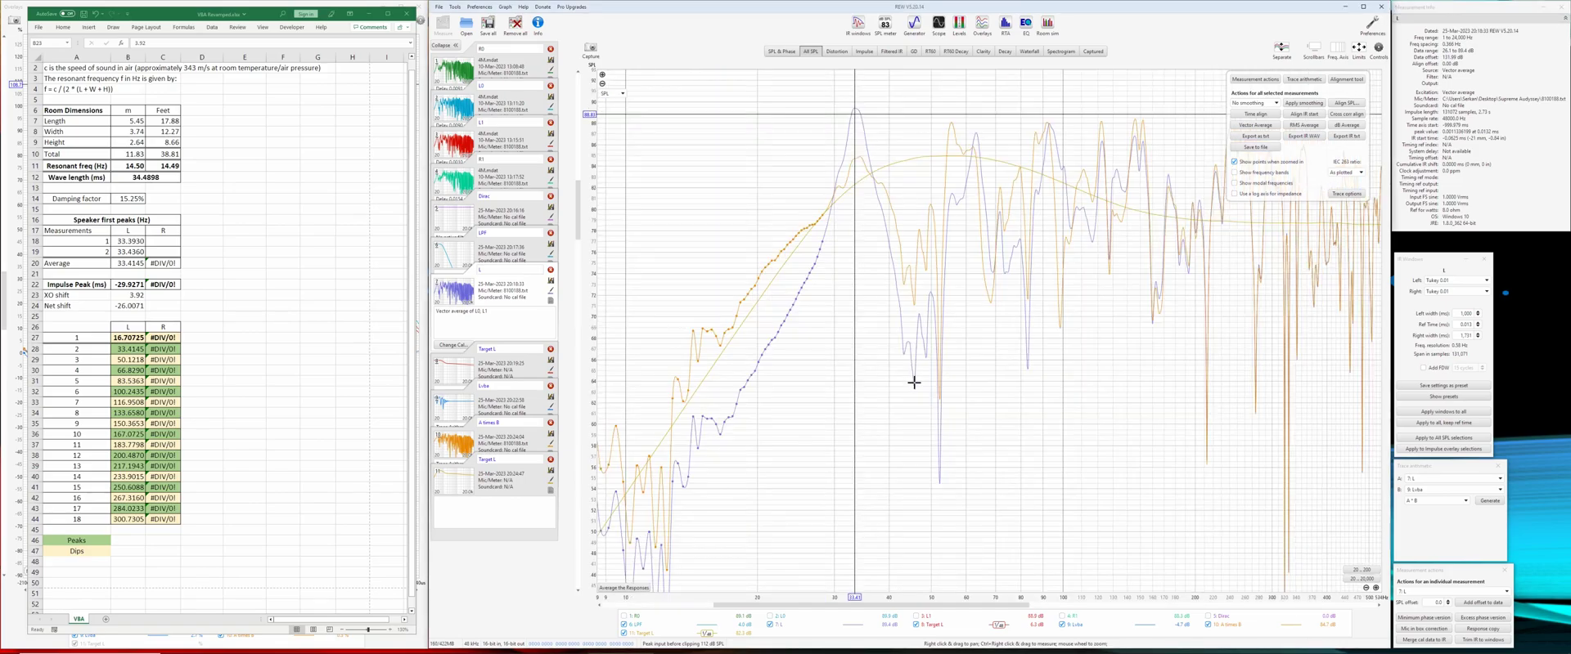
drag(913, 384, 914, 304)
drag(809, 223, 809, 271)
click(1379, 49)
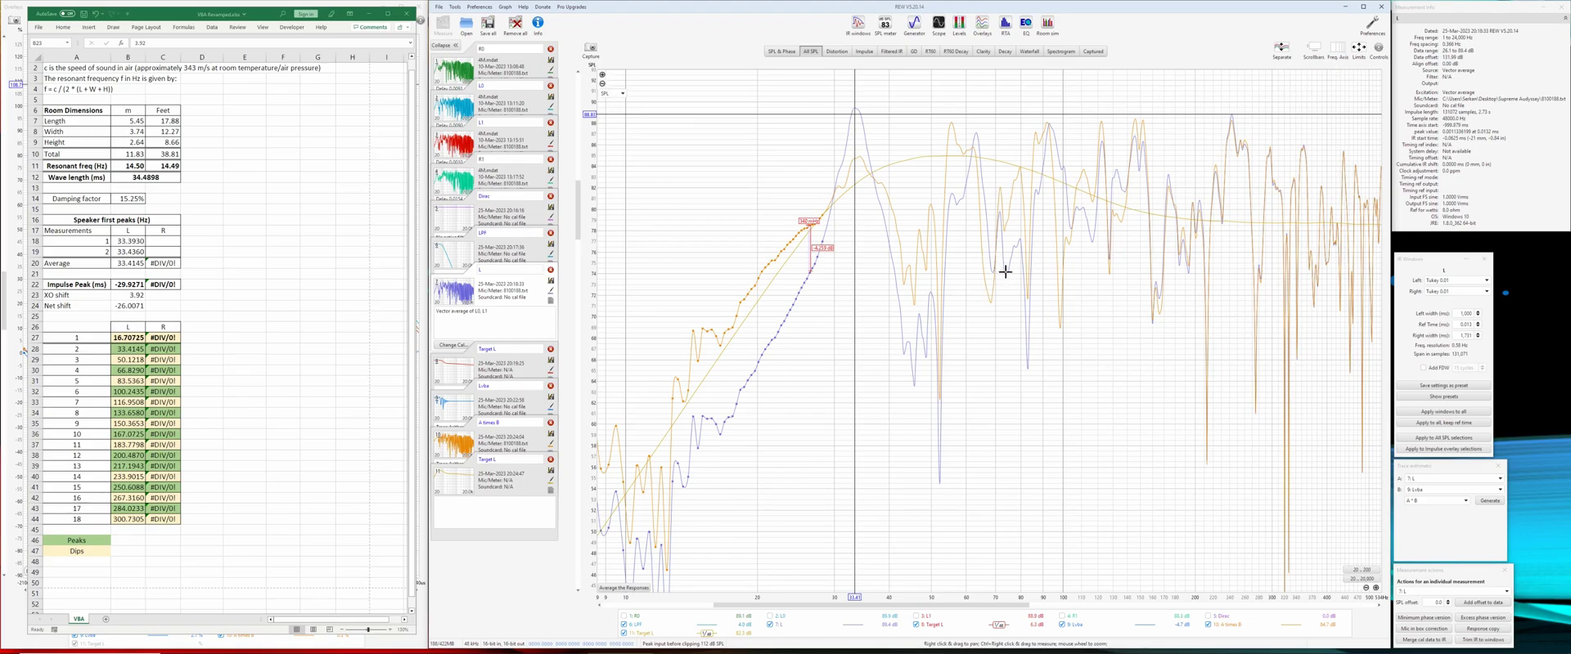
drag(1019, 238, 1019, 164)
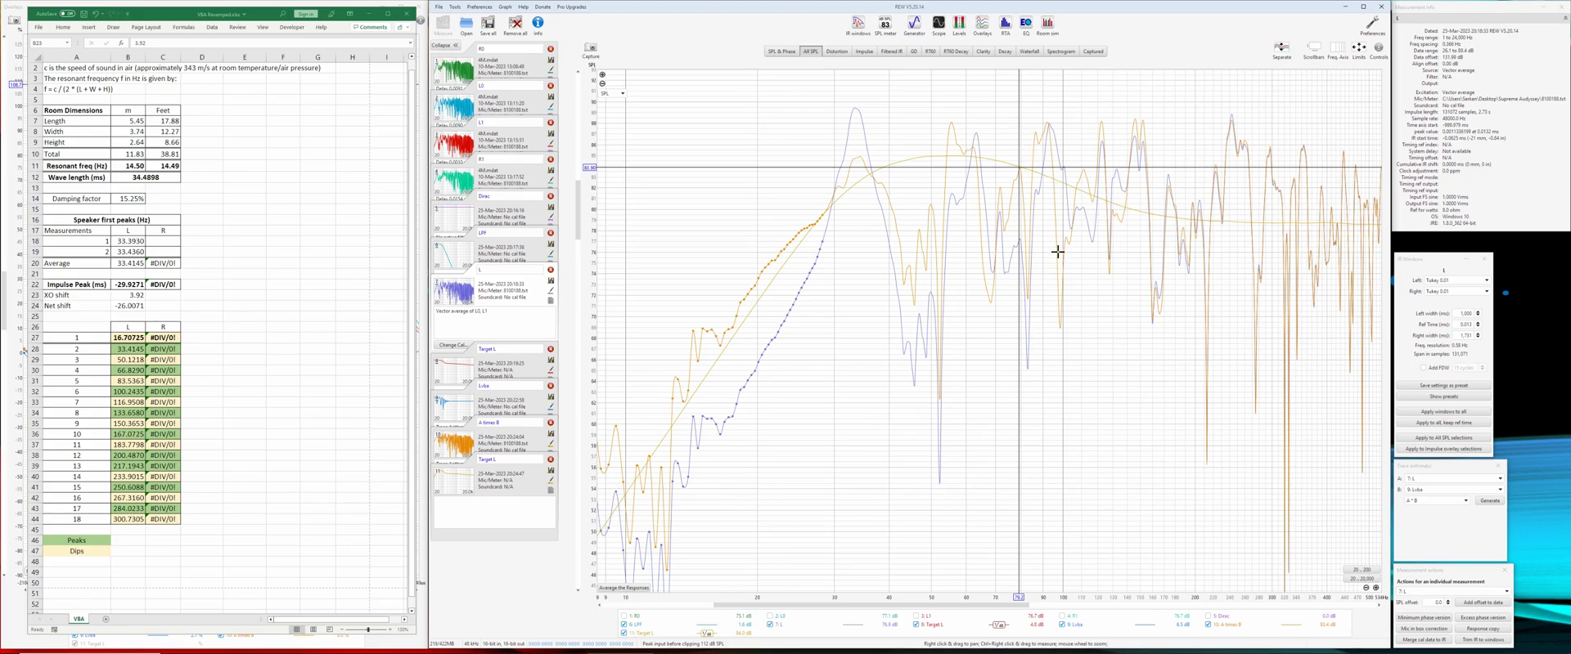
Step: Fit the overlay graph to the data and examine the filter and target curves against the L responses
click(128, 381)
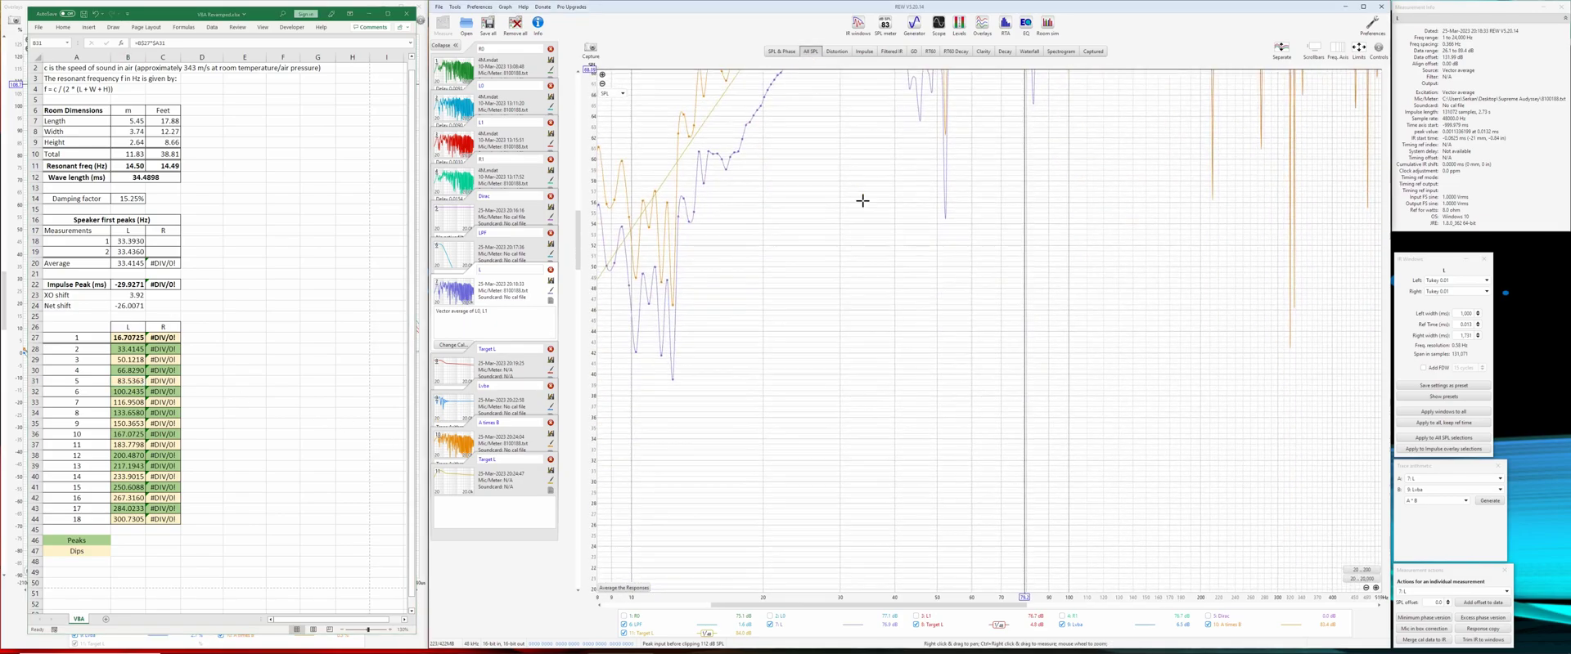
drag(862, 461, 863, 200)
click(1358, 48)
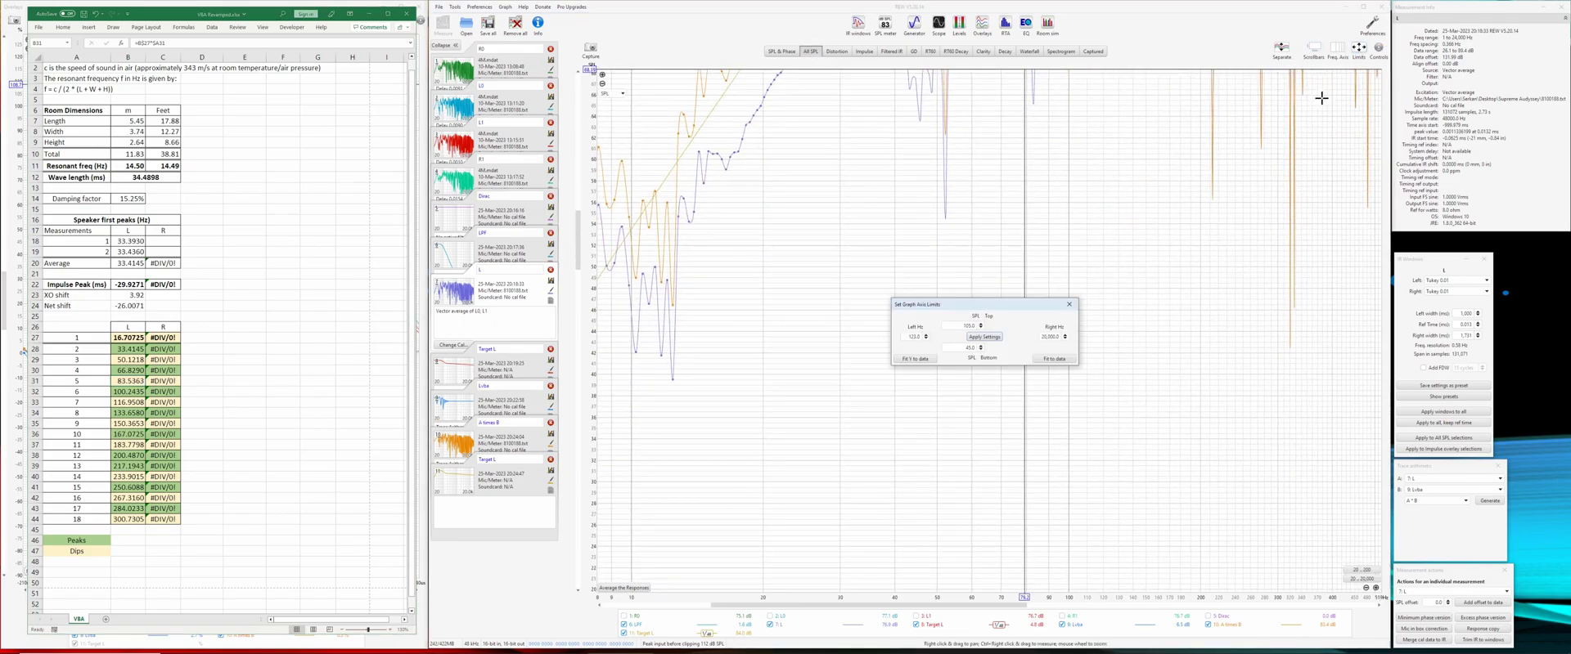
click(1061, 358)
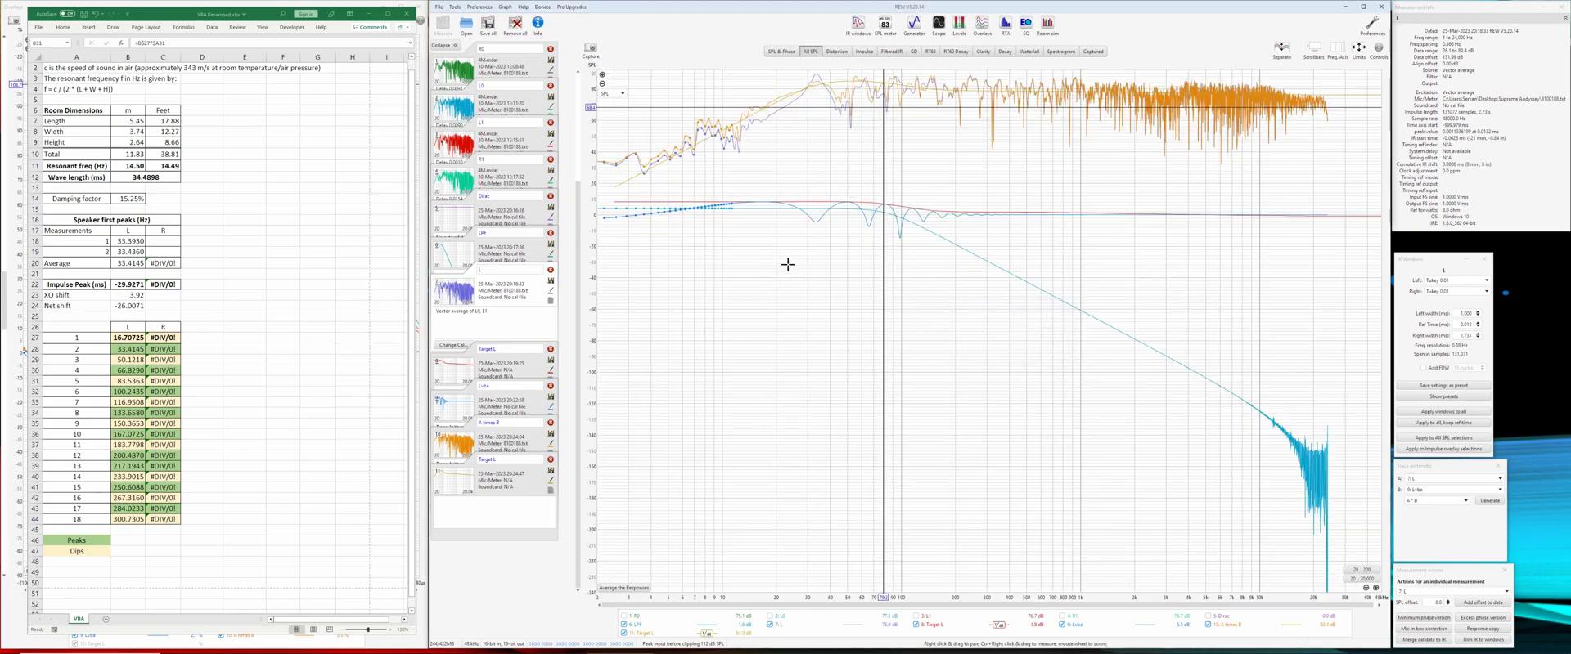
drag(789, 262, 784, 358)
click(602, 75)
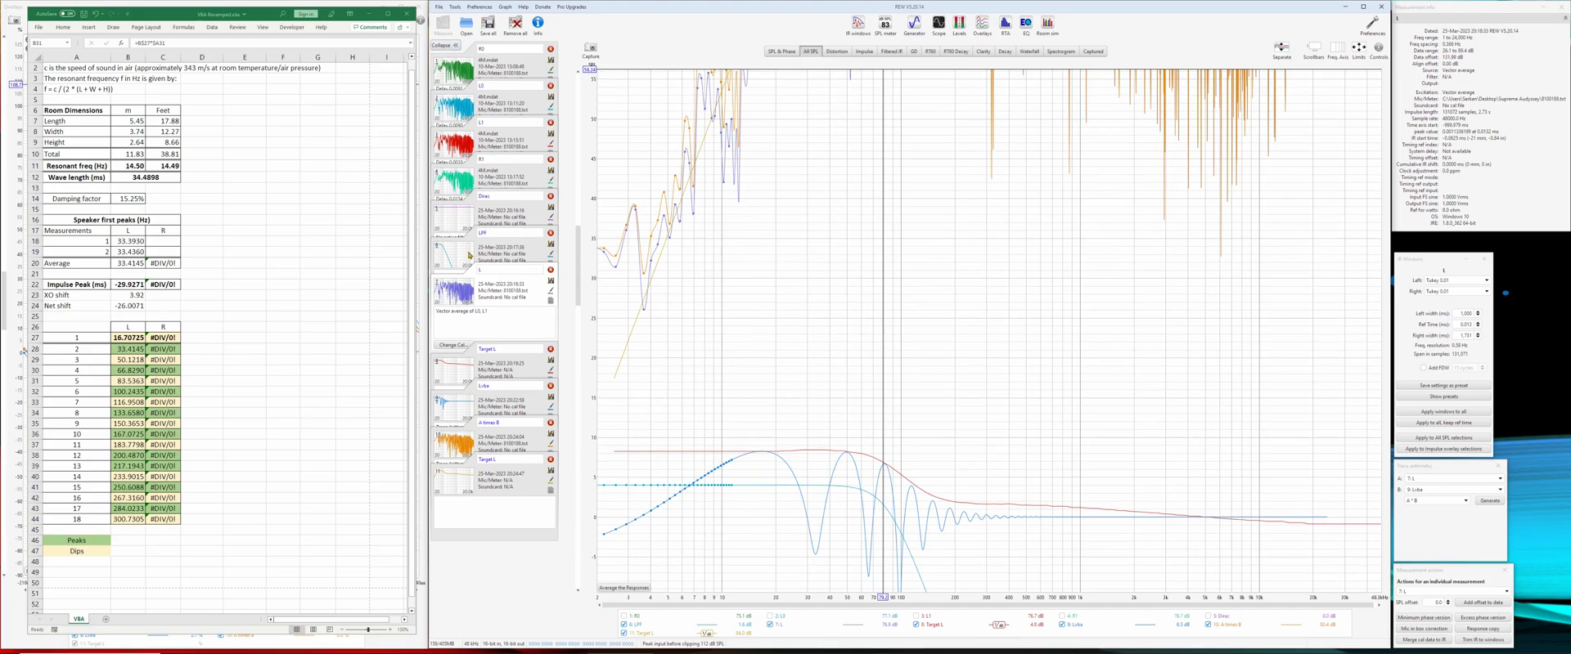
Step: Inspect the LPF measurement's own response and phase, and compare it with the other traces in the overlay graph
click(482, 232)
click(1378, 49)
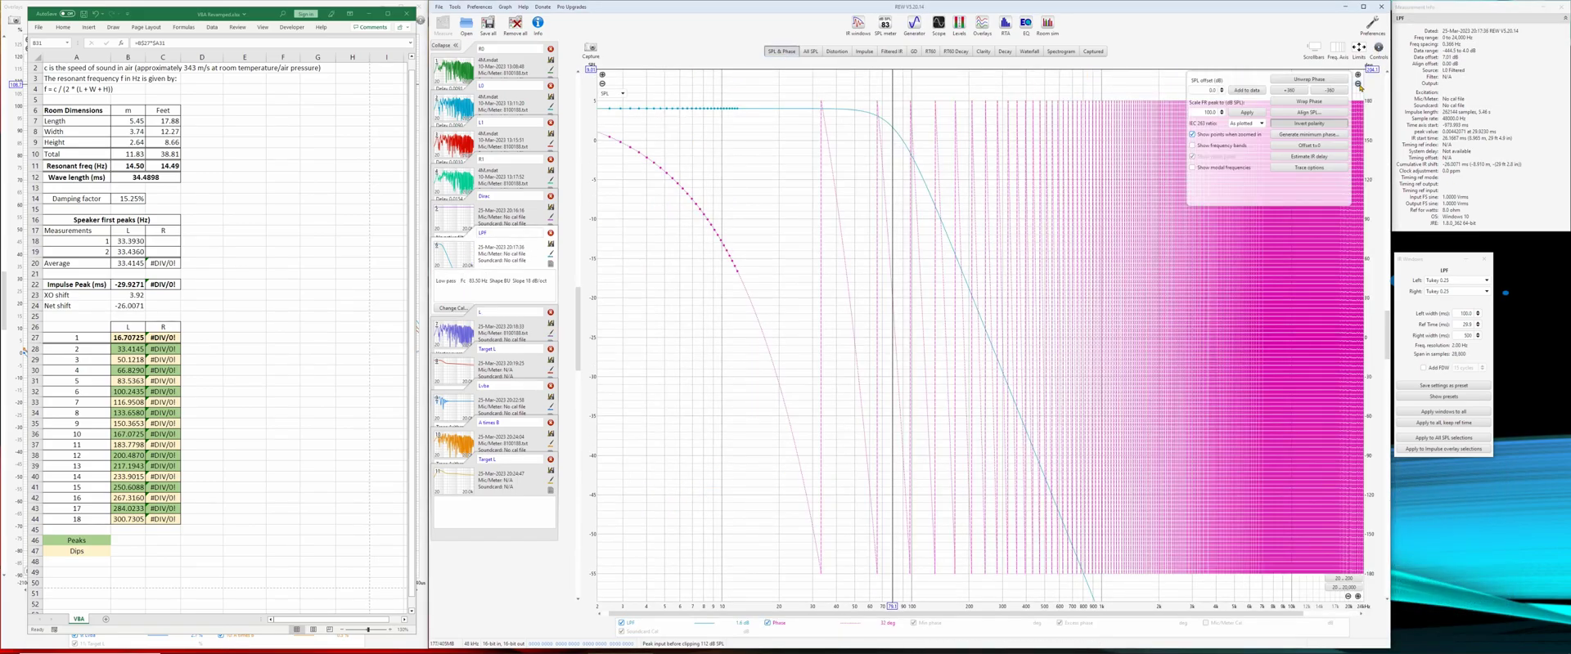
click(810, 51)
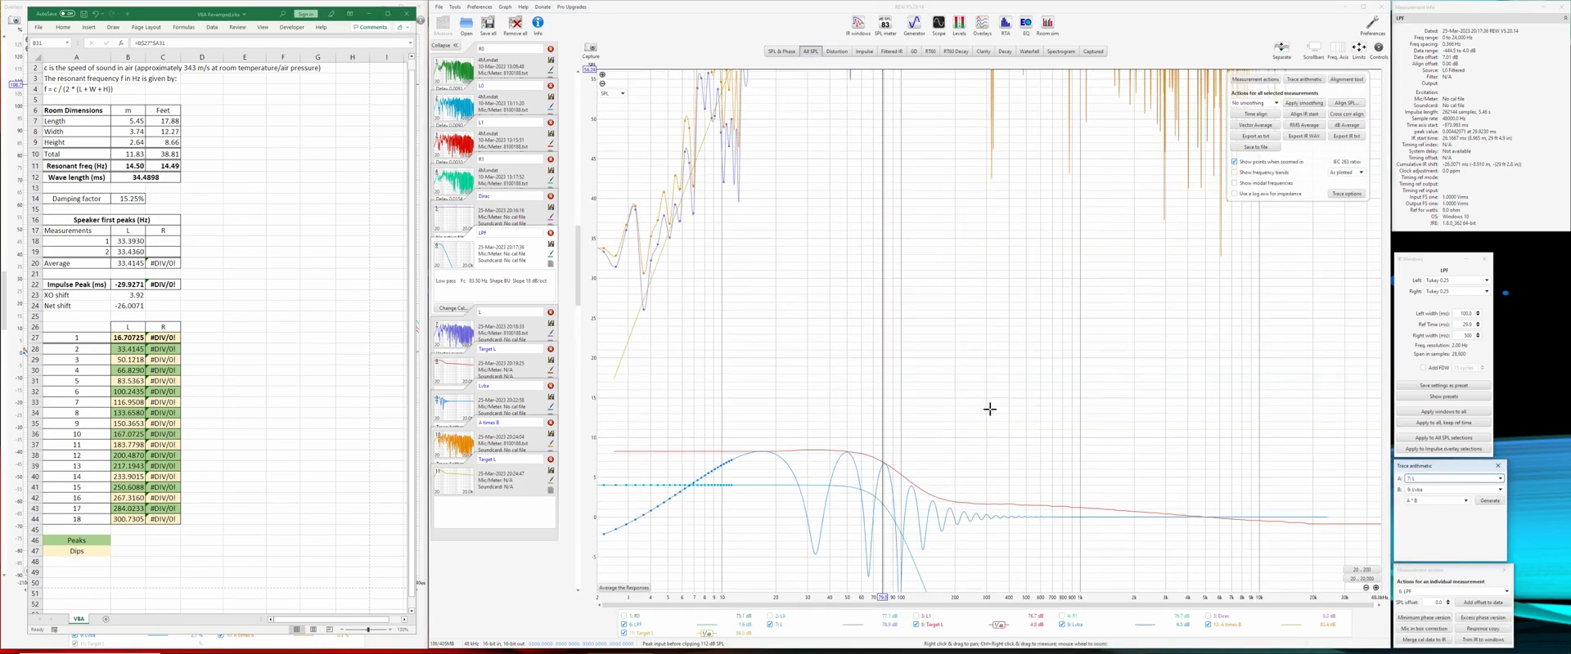
scroll(951, 280, down, 2)
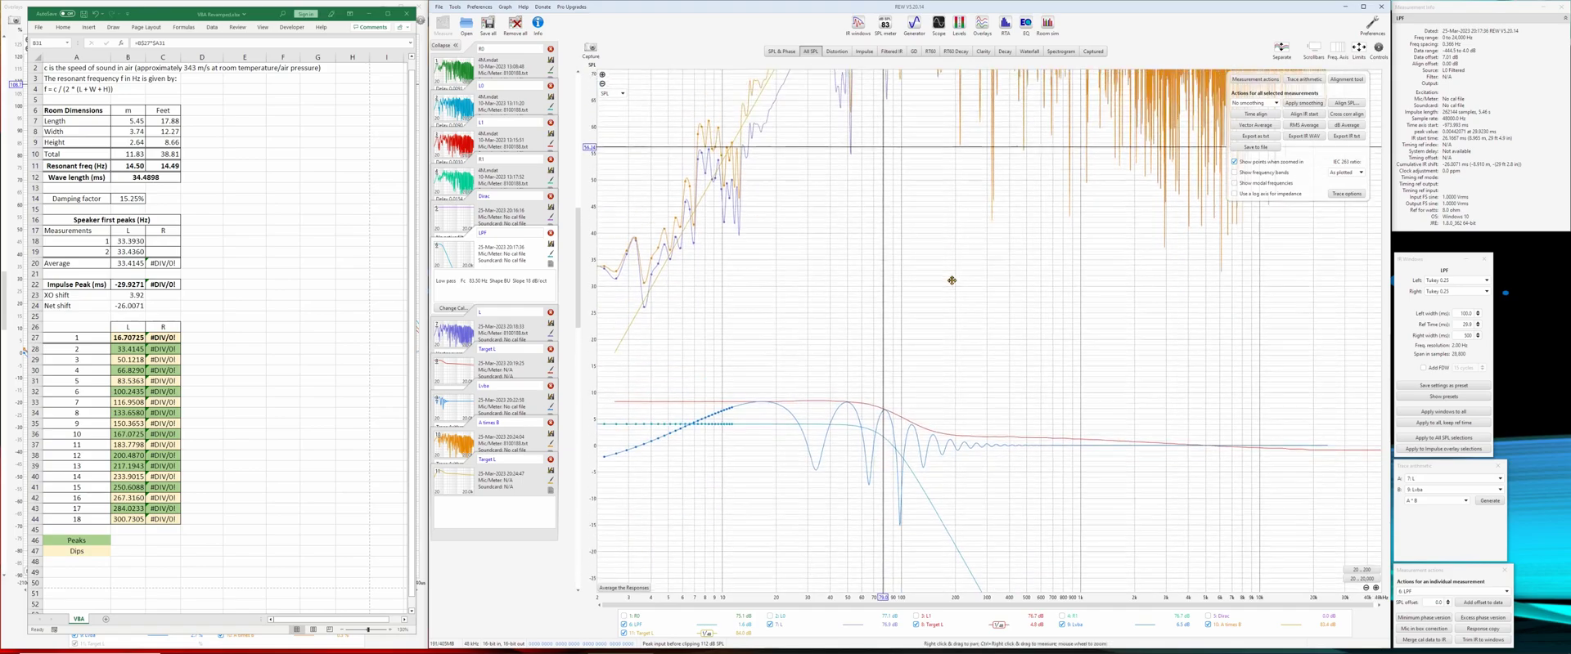
scroll(952, 311, down, 1)
click(603, 84)
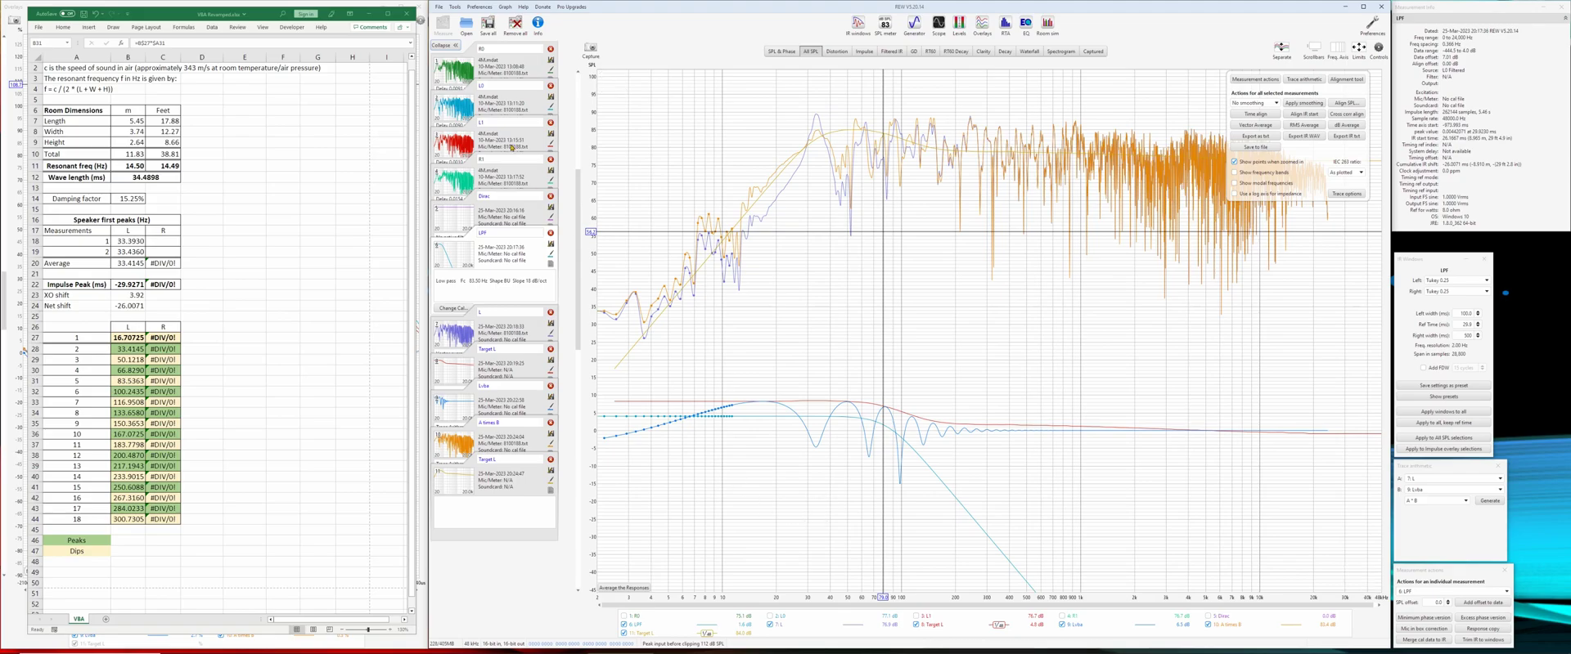
Step: Select the R1 measurement, clear the trace selections, and show only the first trace in the bass peak region
click(507, 175)
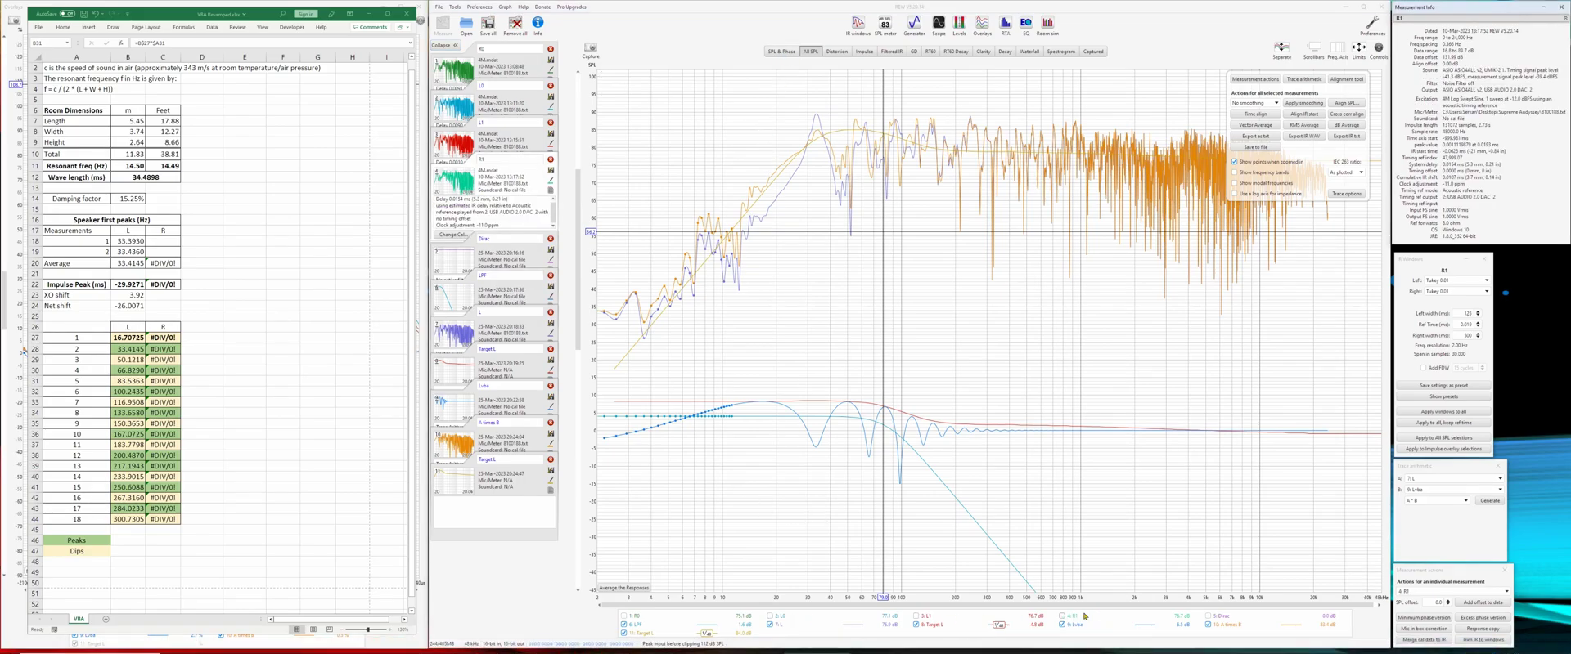
click(621, 616)
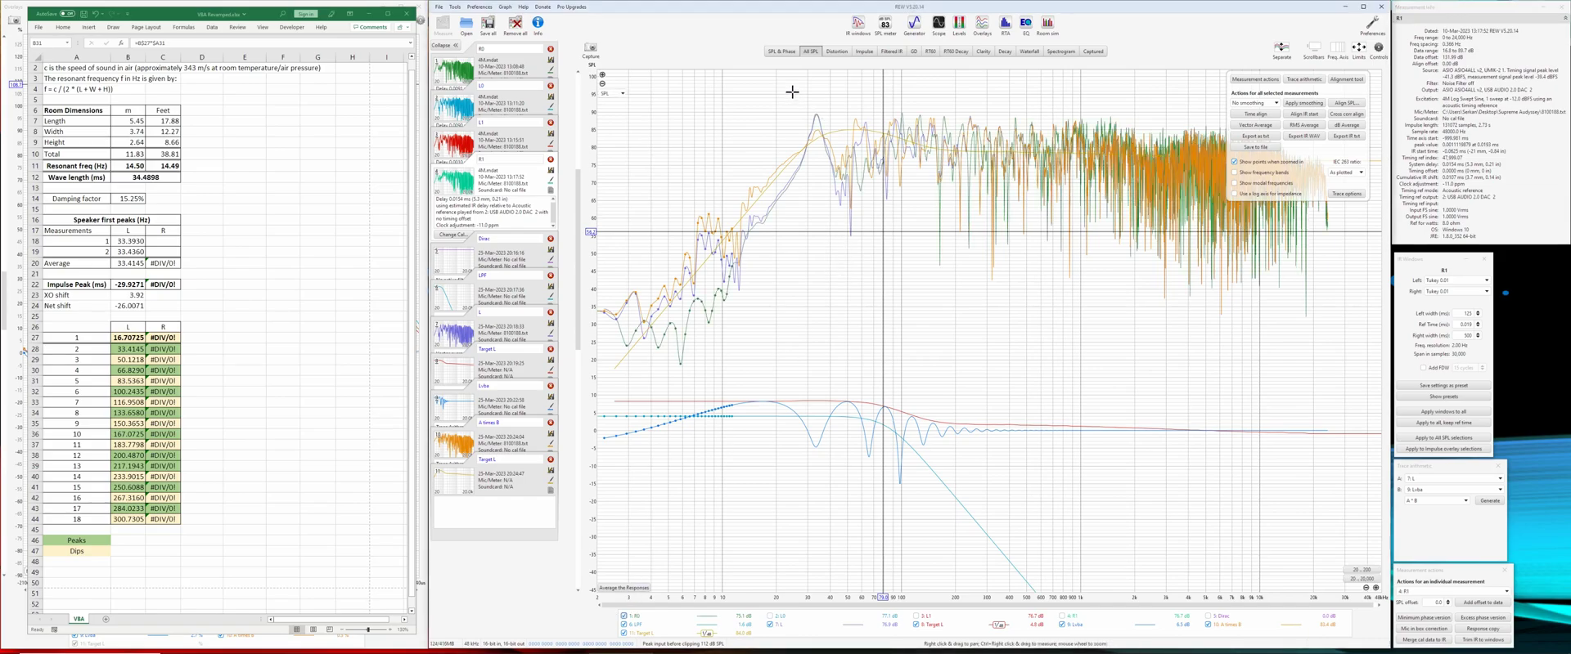
drag(792, 85, 837, 152)
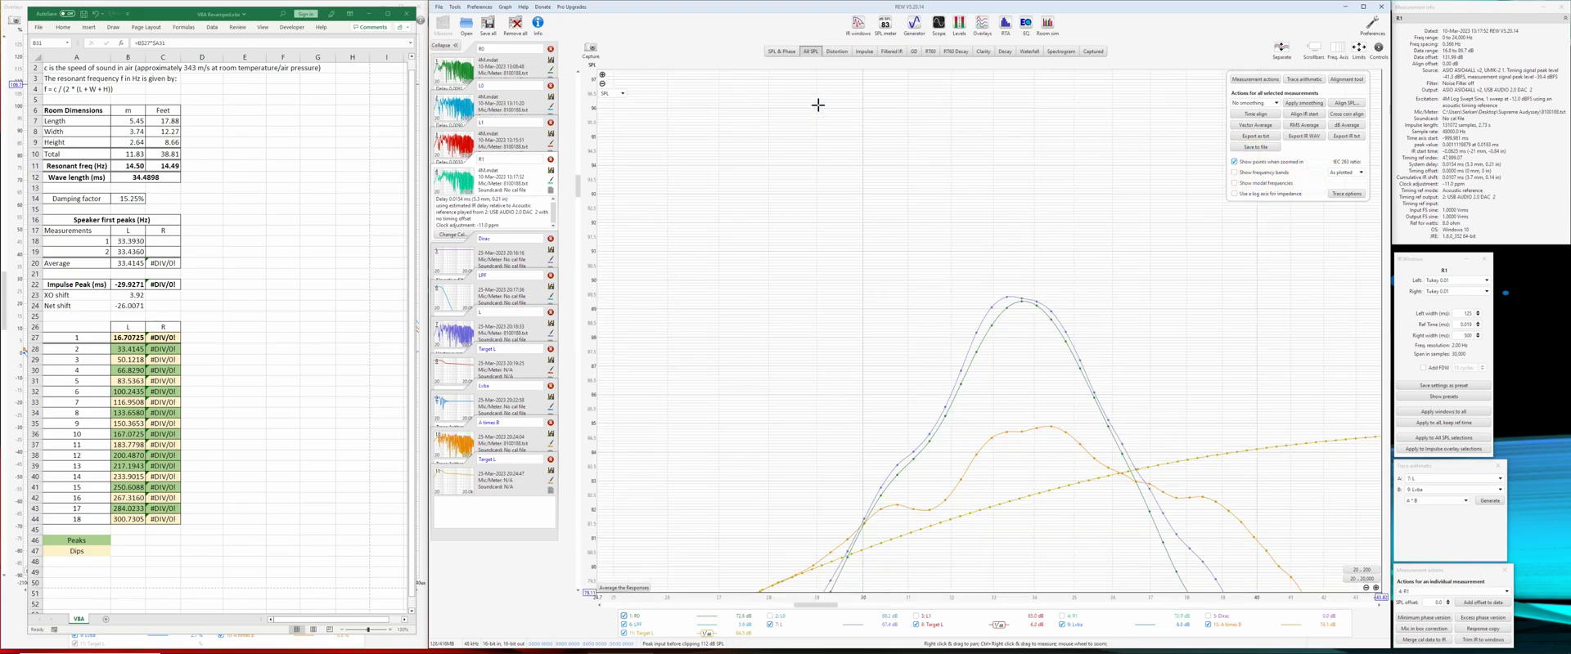
right_click(850, 602)
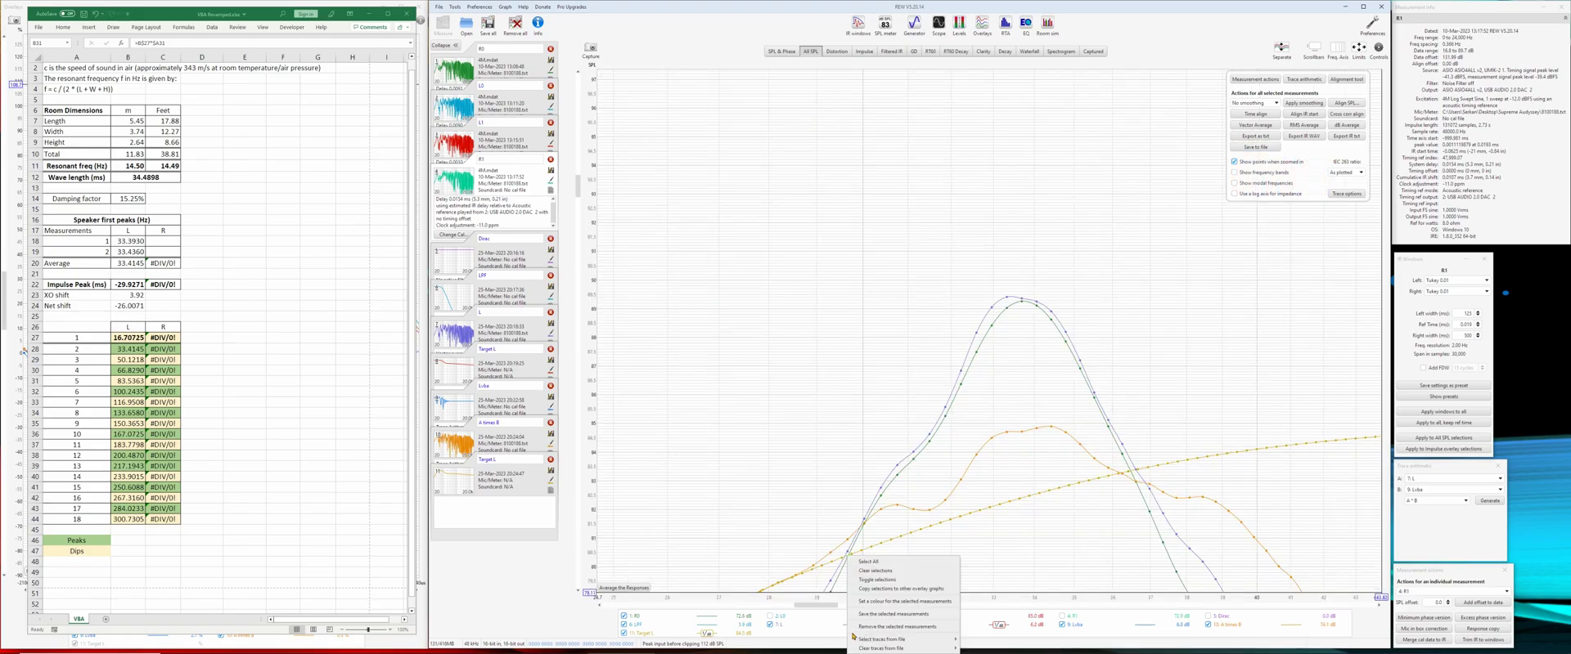
click(891, 573)
click(623, 616)
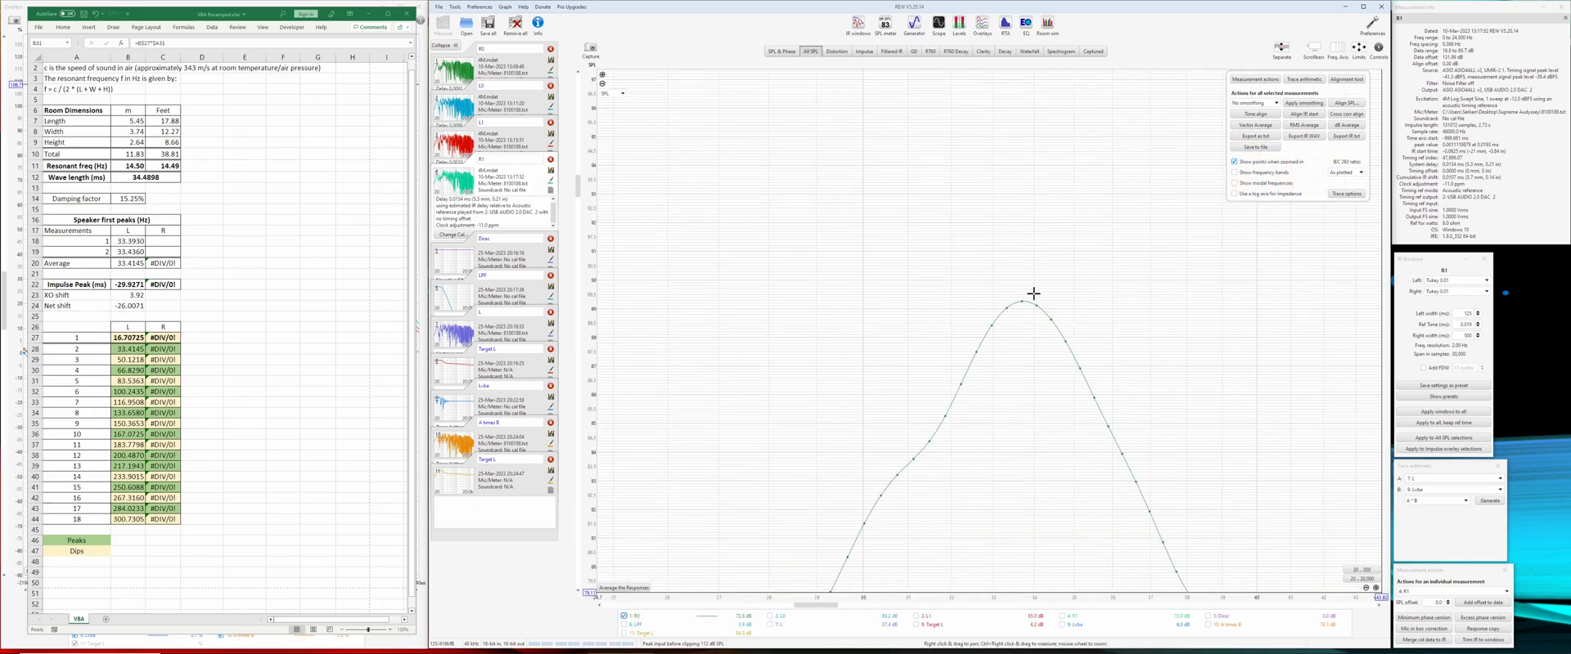
Step: Set R1's impulse response window to a left width of 1,000 ms and a right width of 1,731 ms
click(1458, 313)
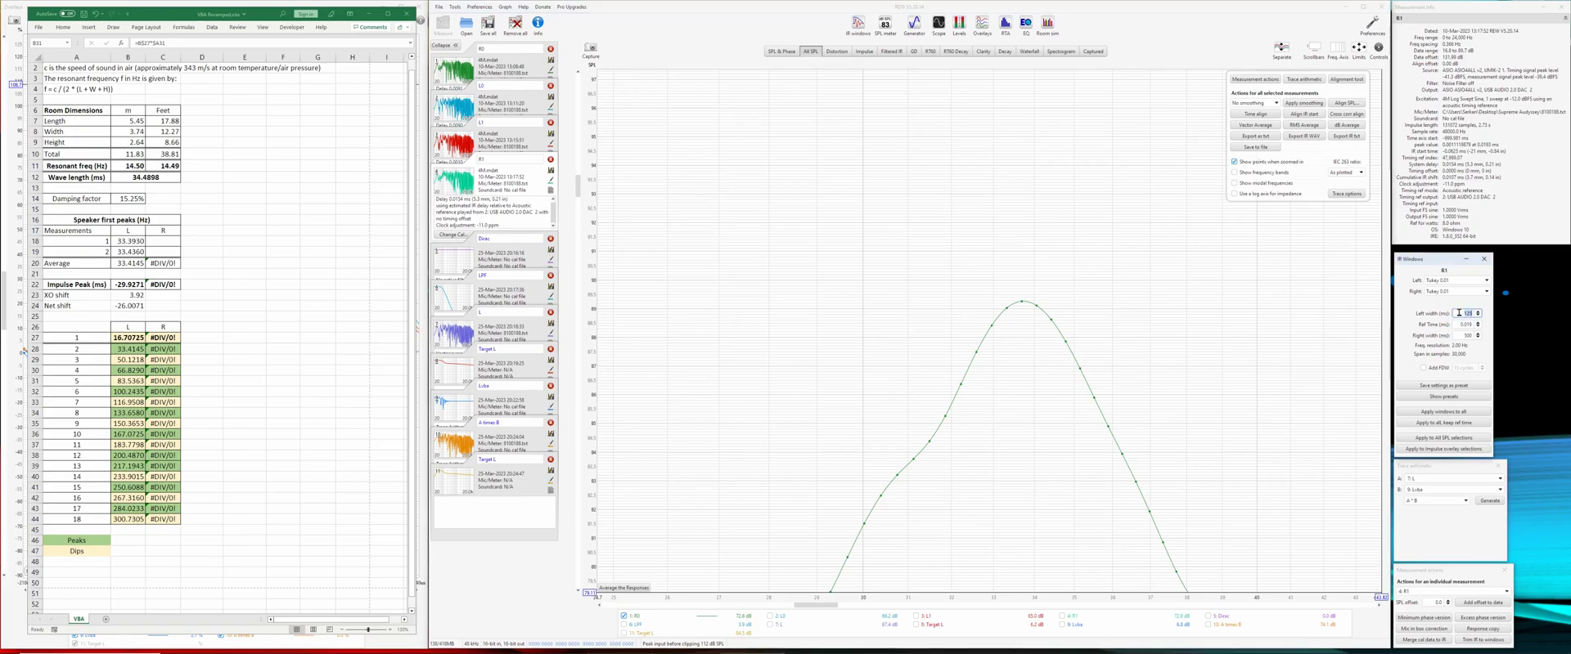
key(BackSpace)
text(1010)
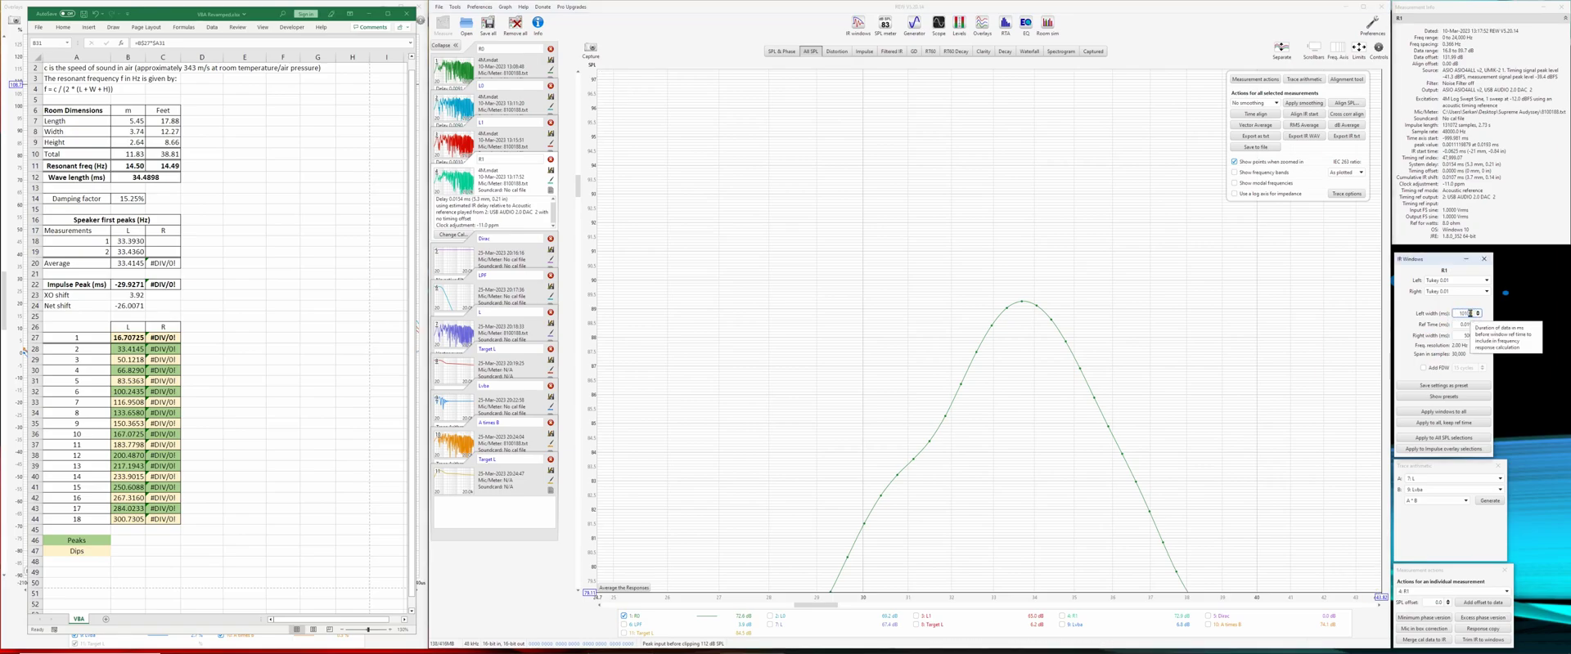
text(0)
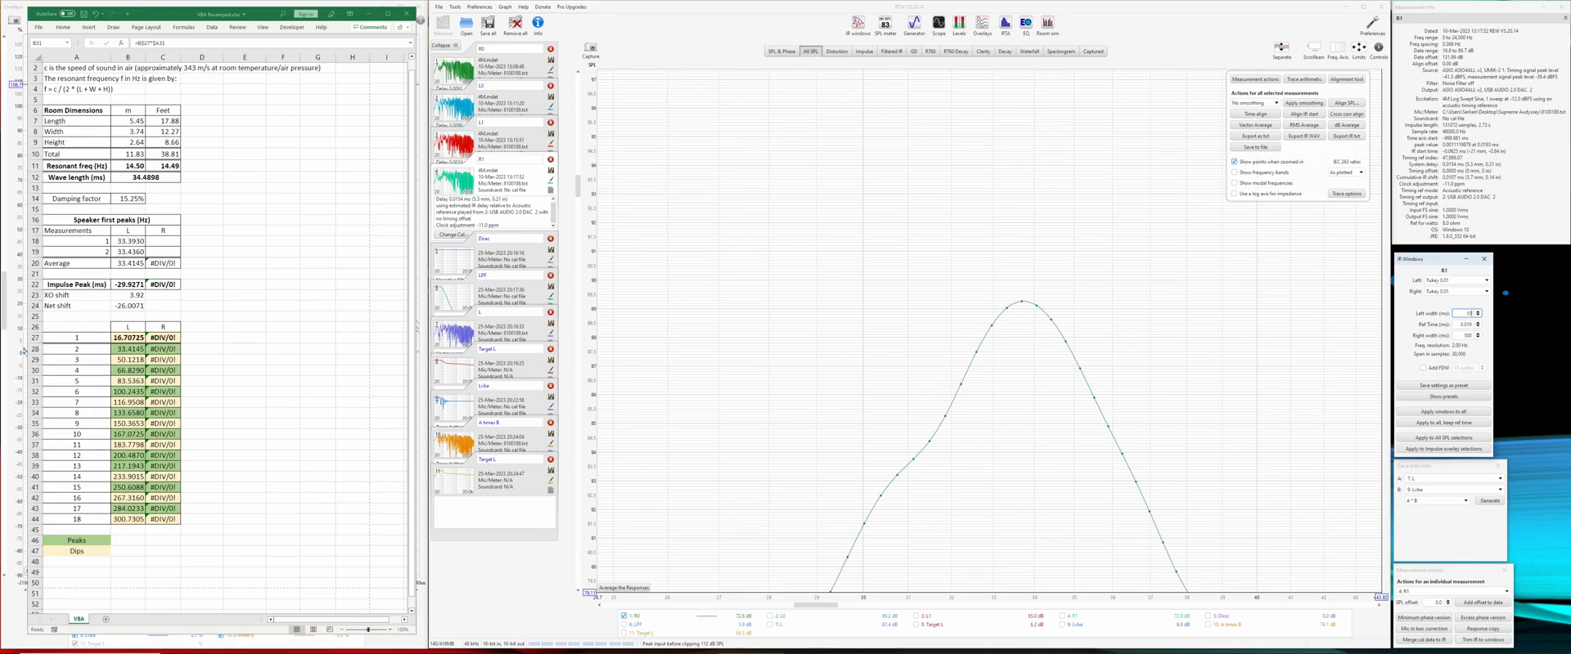
key(Tab)
click(1471, 313)
click(1470, 335)
text(1,731)
key(Return)
click(1478, 336)
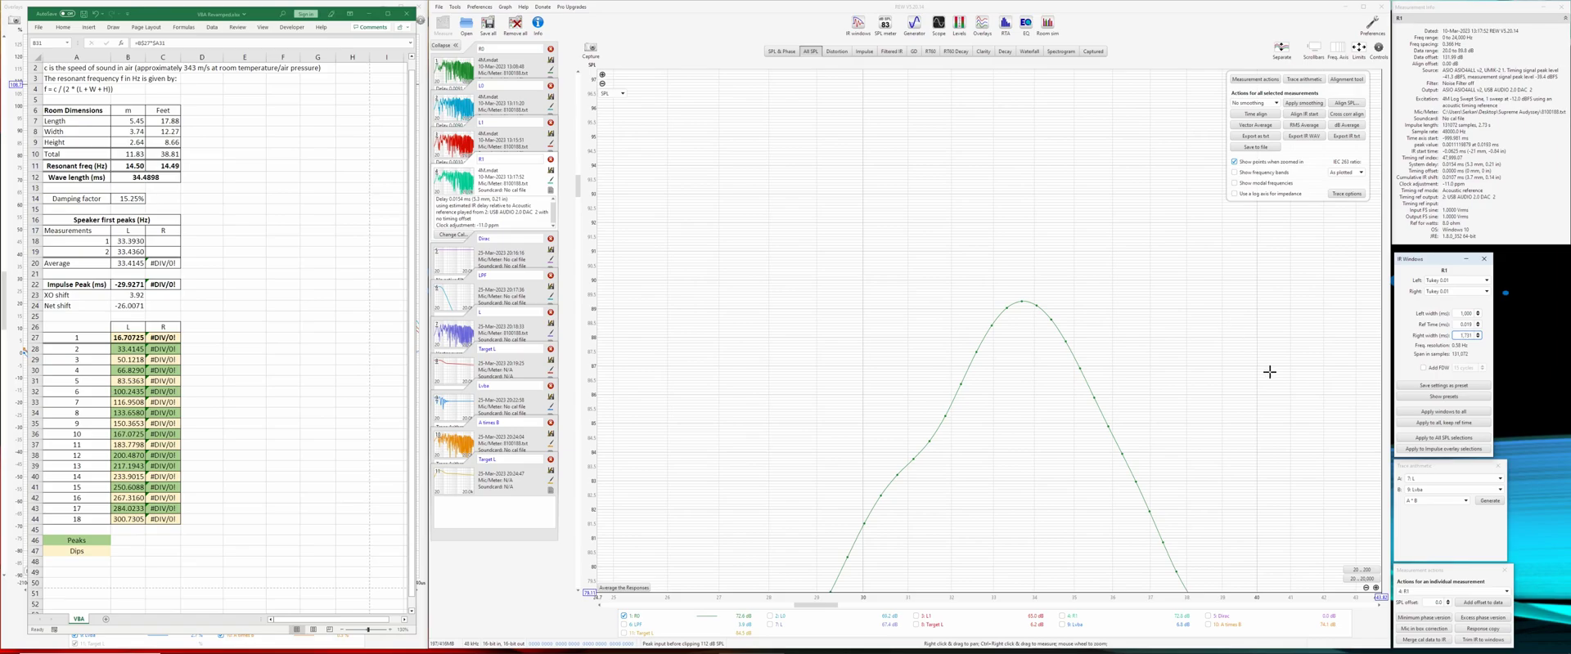
Step: Locate the exact top of the displayed trace's first bass peak and read its frequency at the cursor
click(1373, 588)
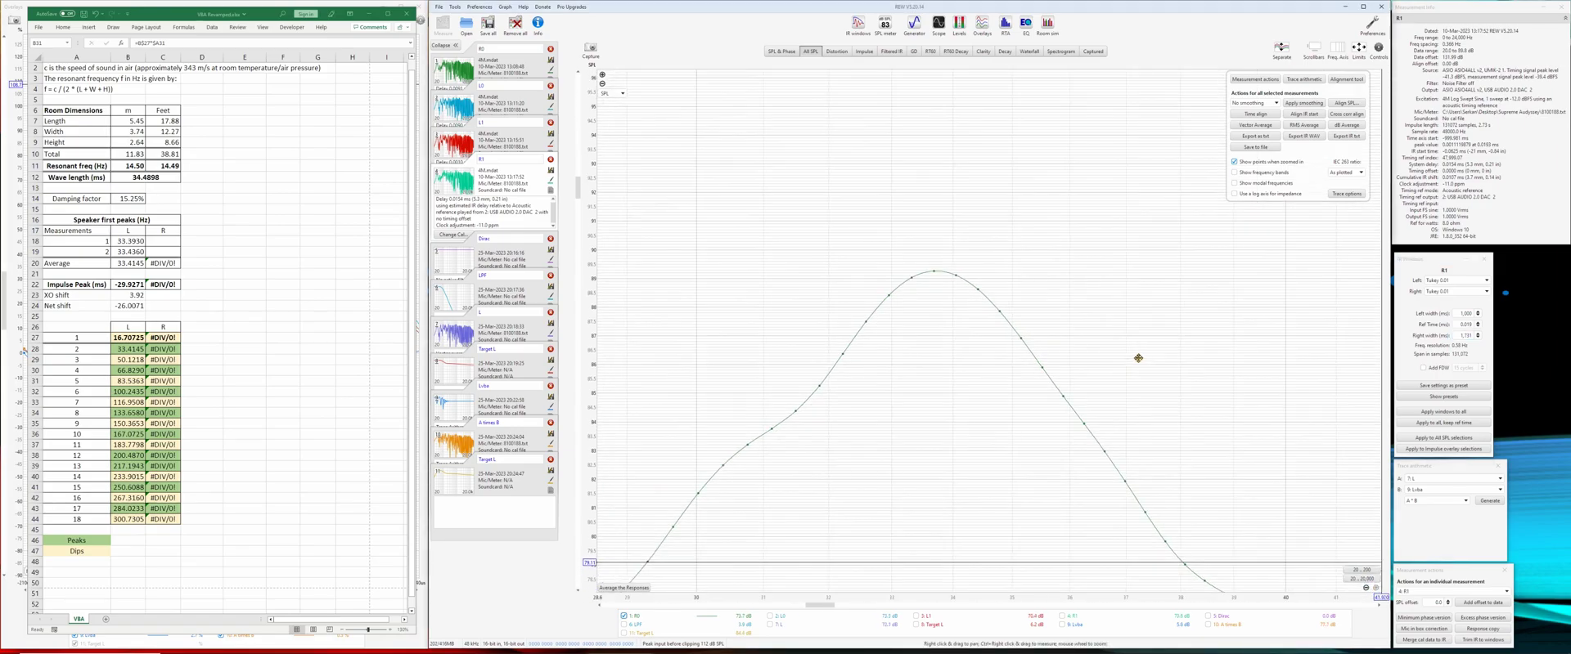
click(602, 75)
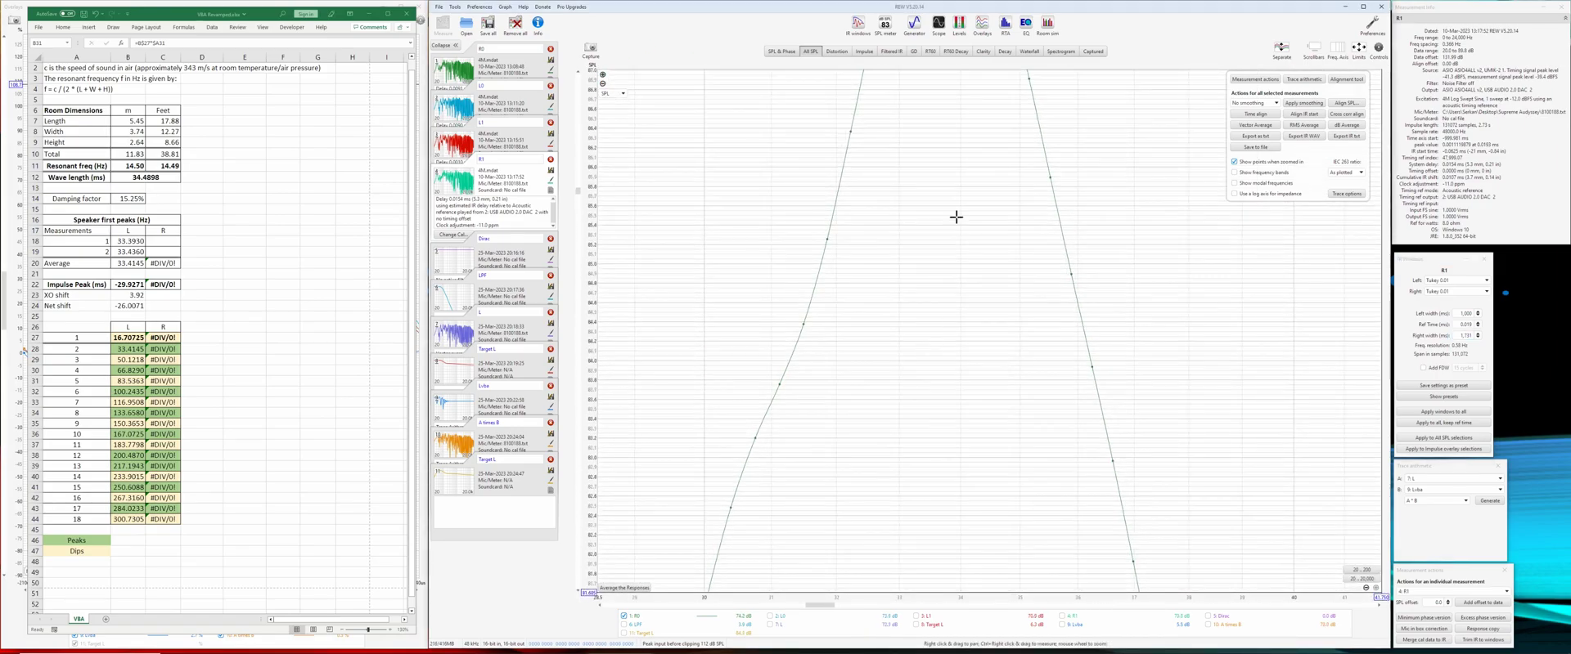
click(602, 76)
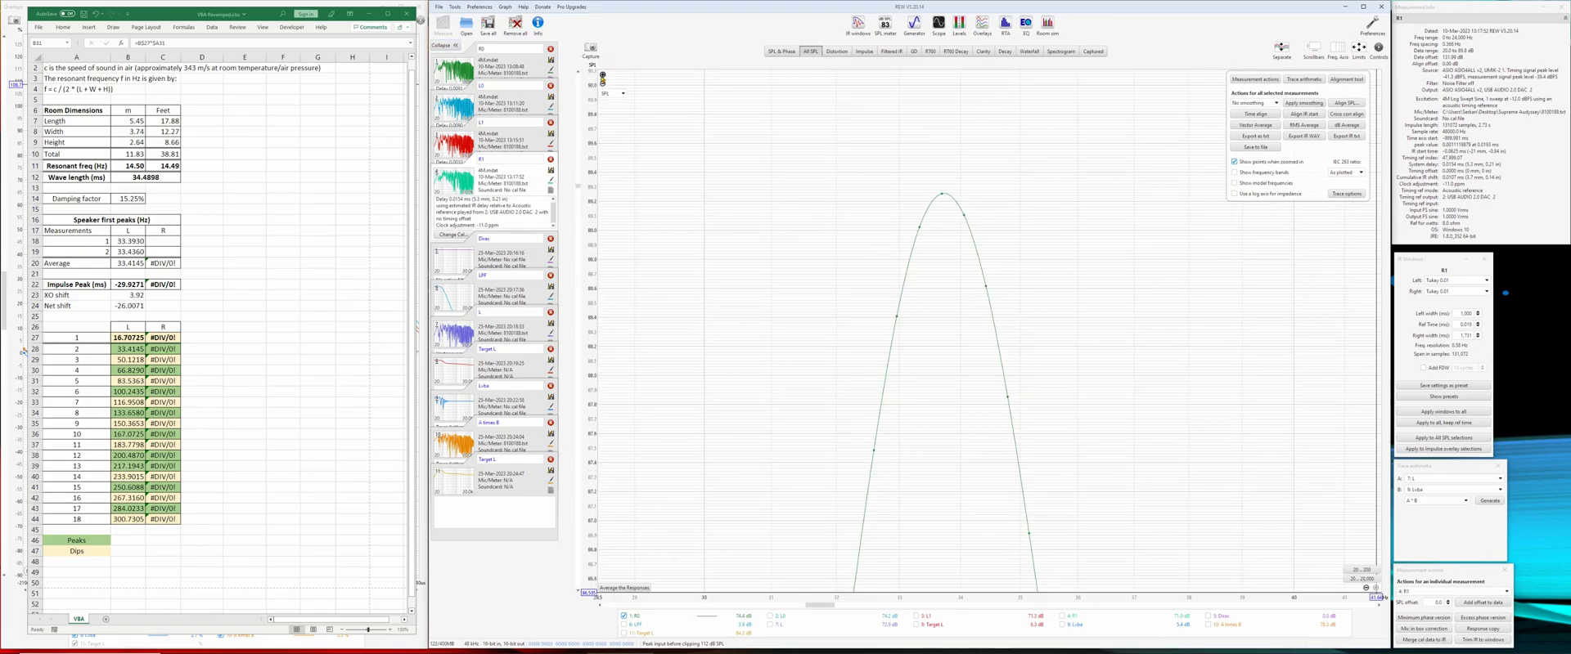
click(602, 75)
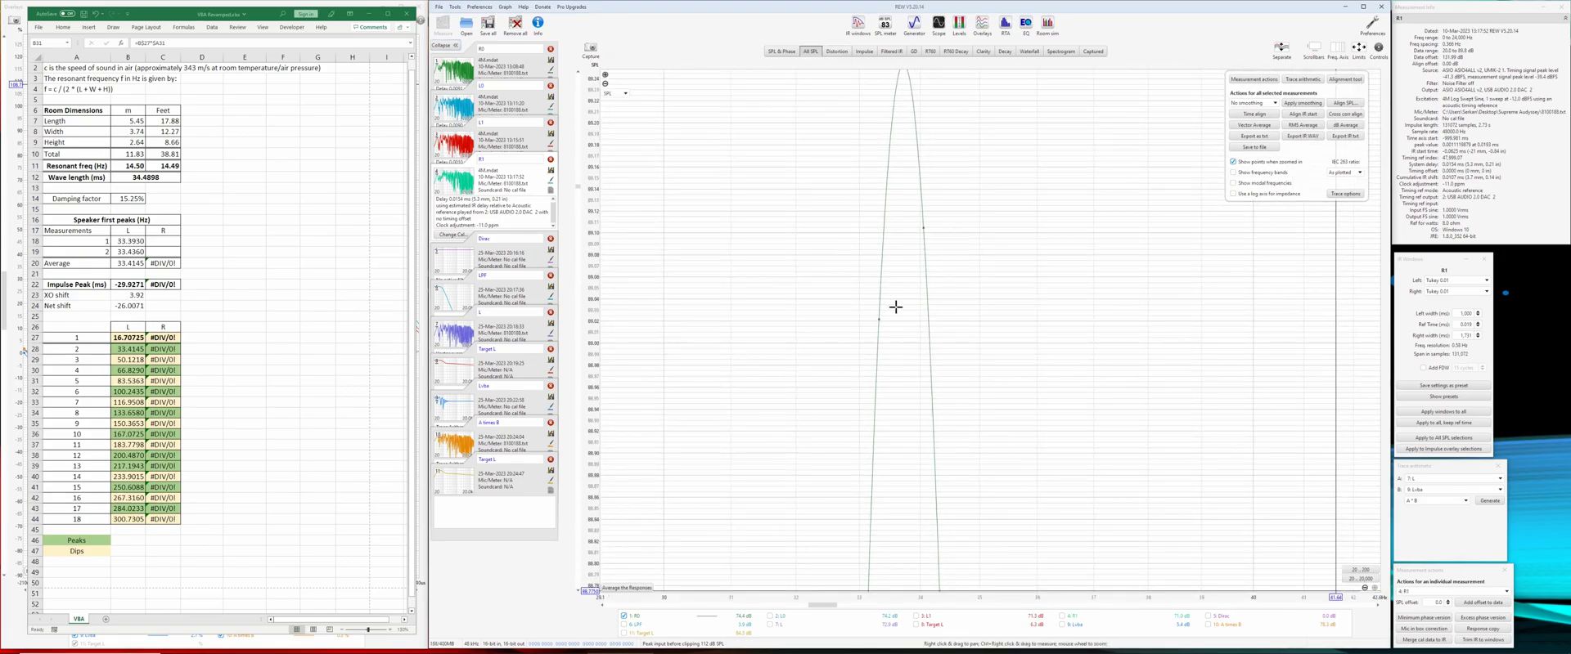
drag(834, 161, 851, 337)
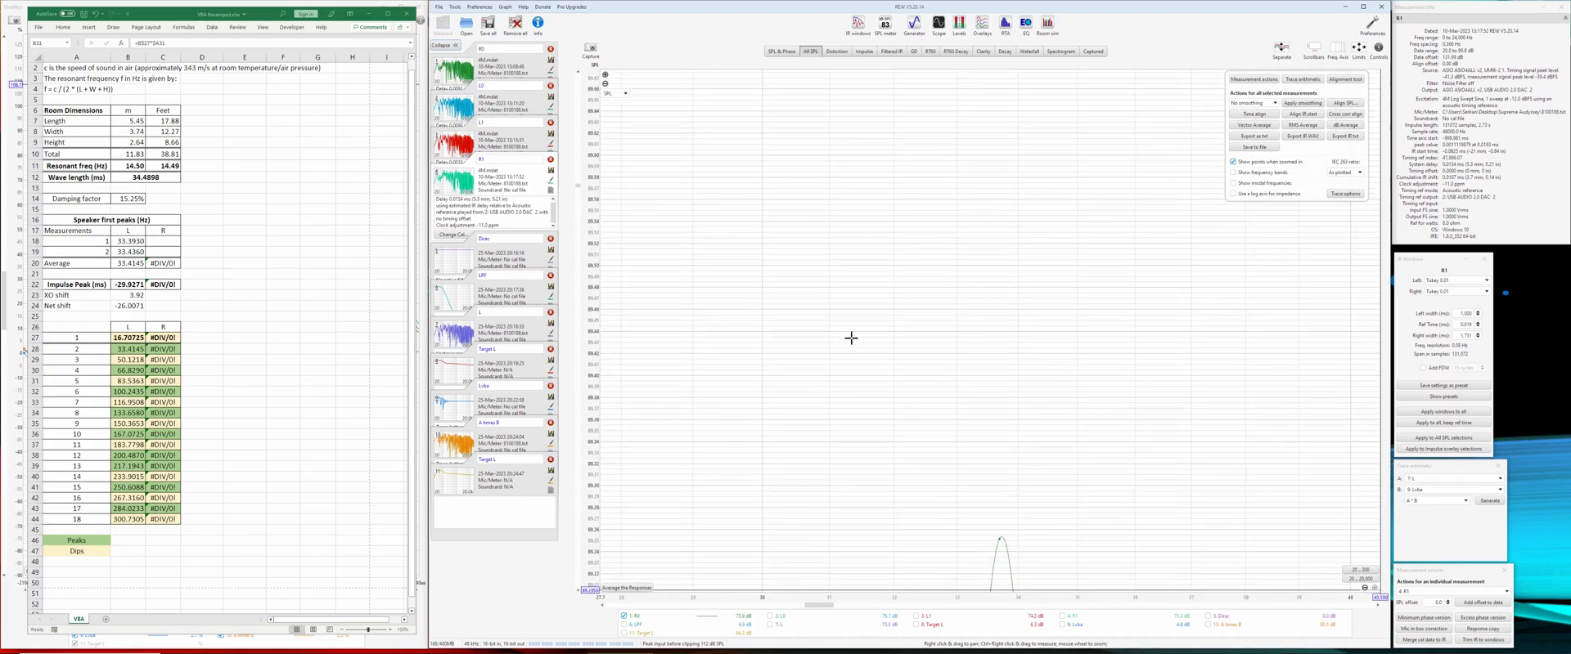
click(605, 74)
click(605, 74)
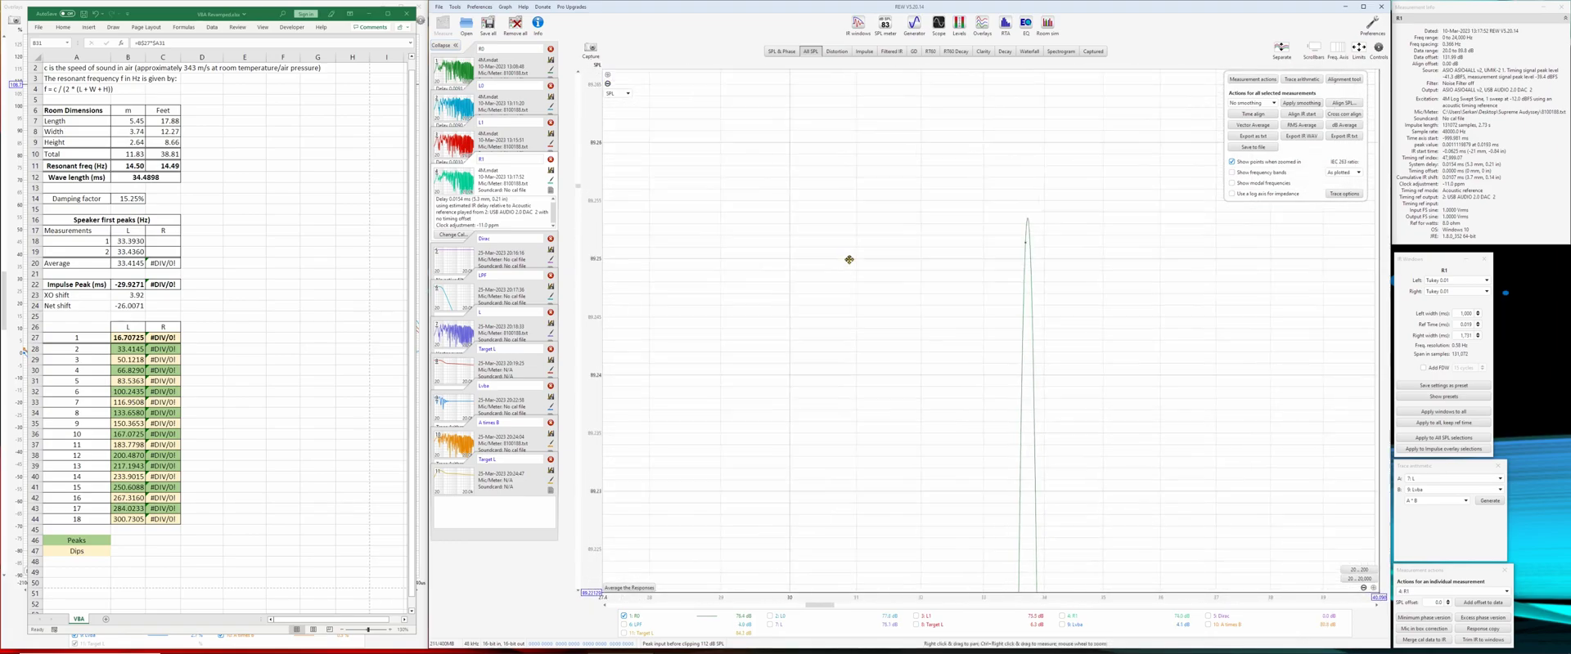
drag(849, 259, 868, 354)
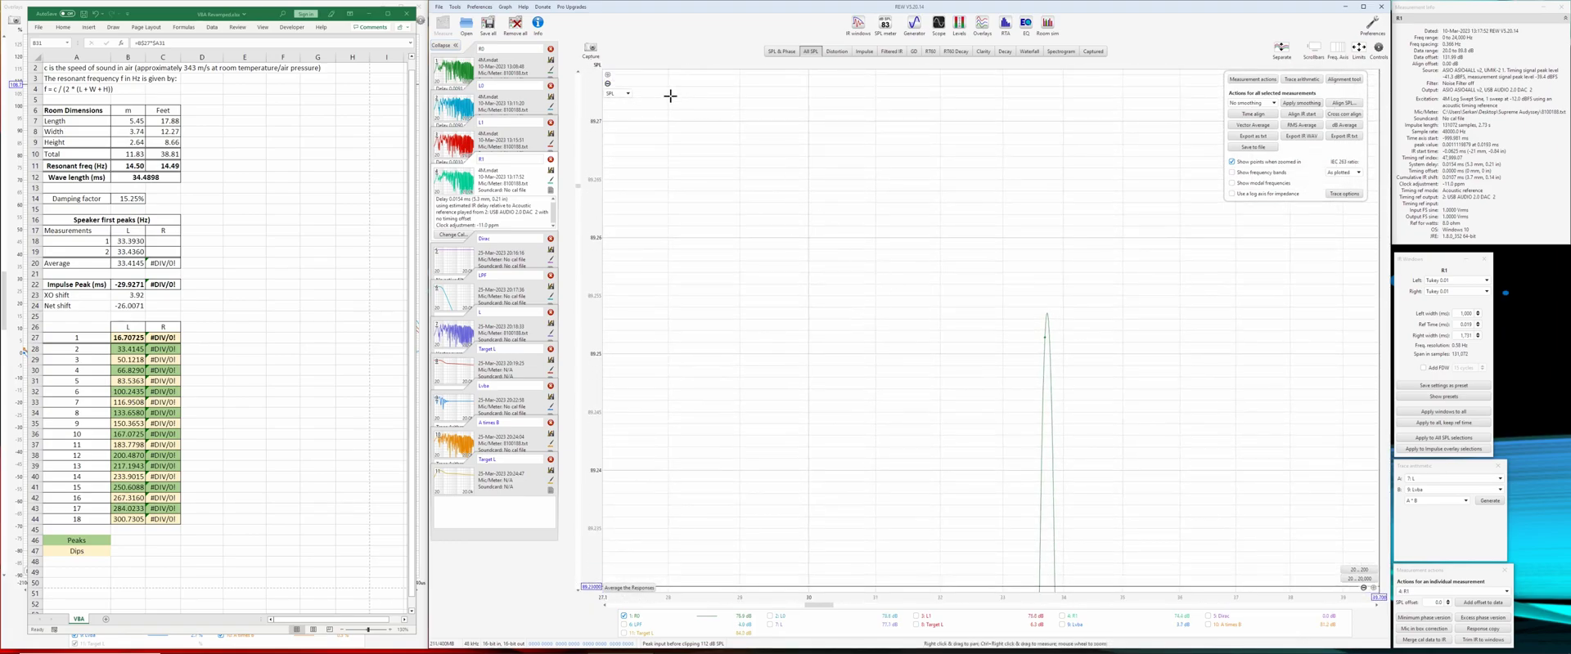
click(1047, 318)
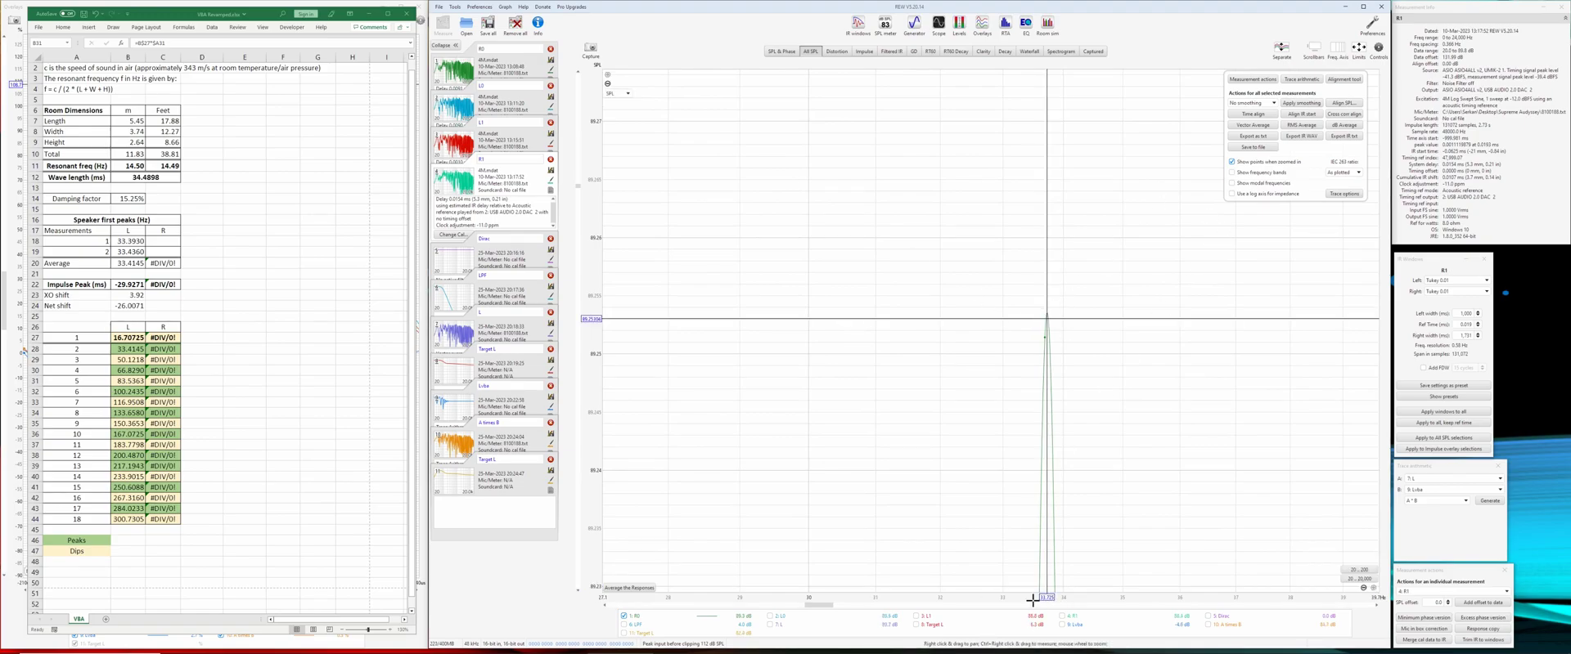
Step: Enter 33.725 Hz as the R speaker's first peak for measurement 1 in the spreadsheet
click(163, 241)
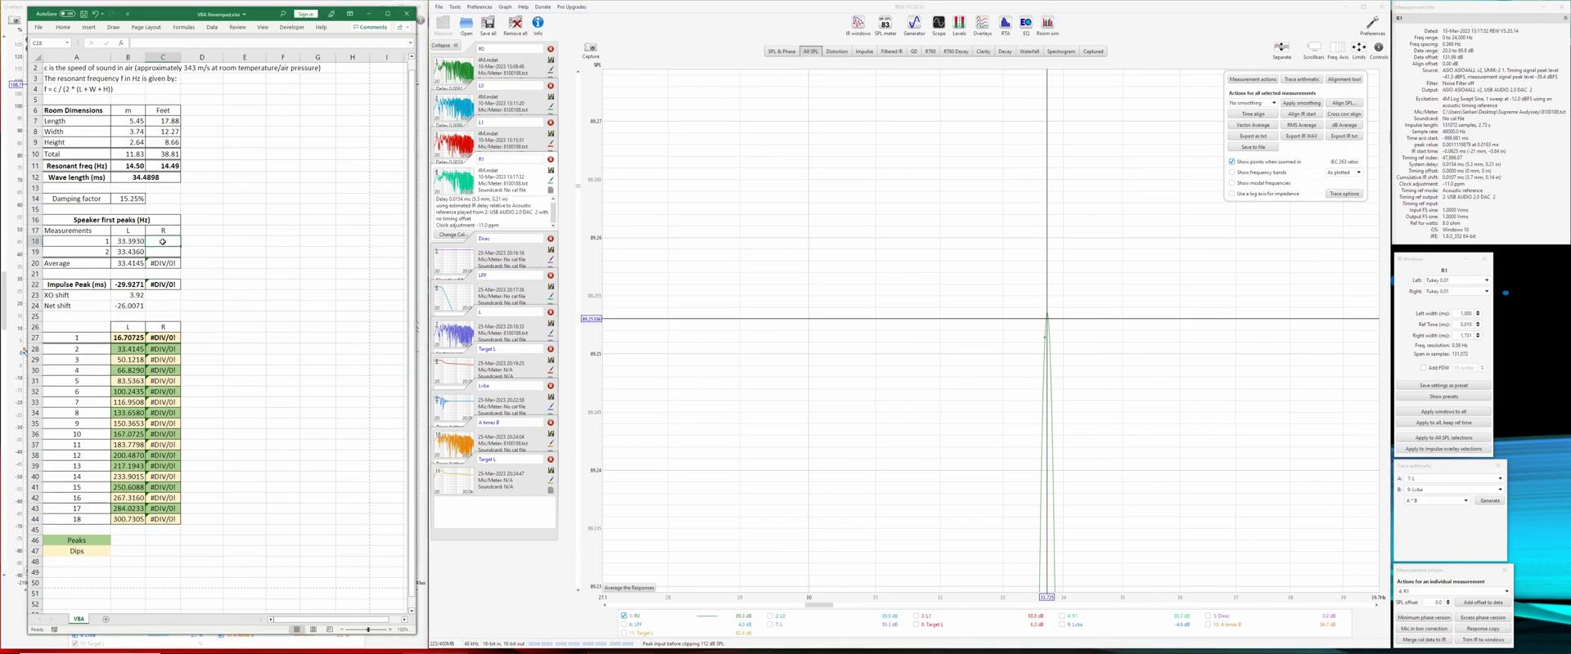
text(32)
text(.725)
key(Tab)
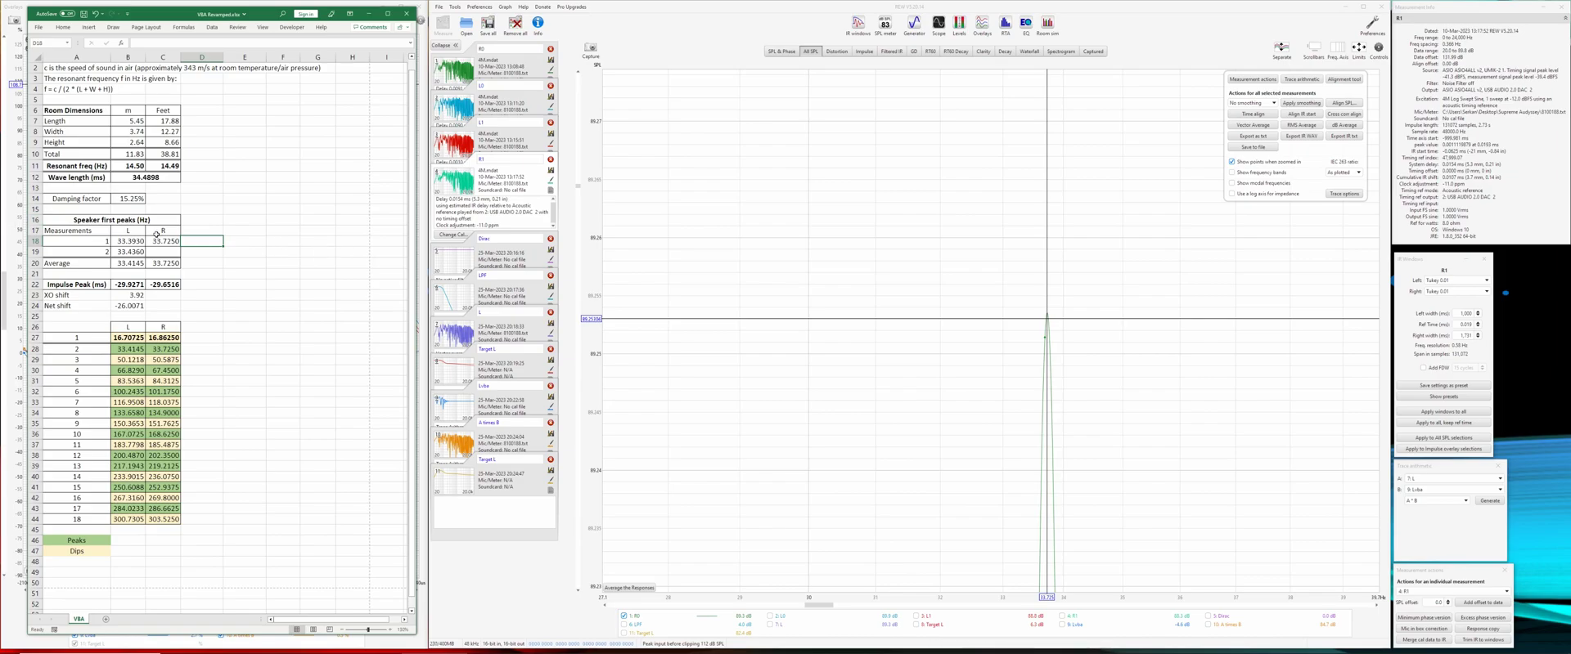
click(158, 240)
Step: Compare the calculated impulse peak times of the L and R speakers in the spreadsheet, and return to the peak graph
click(125, 284)
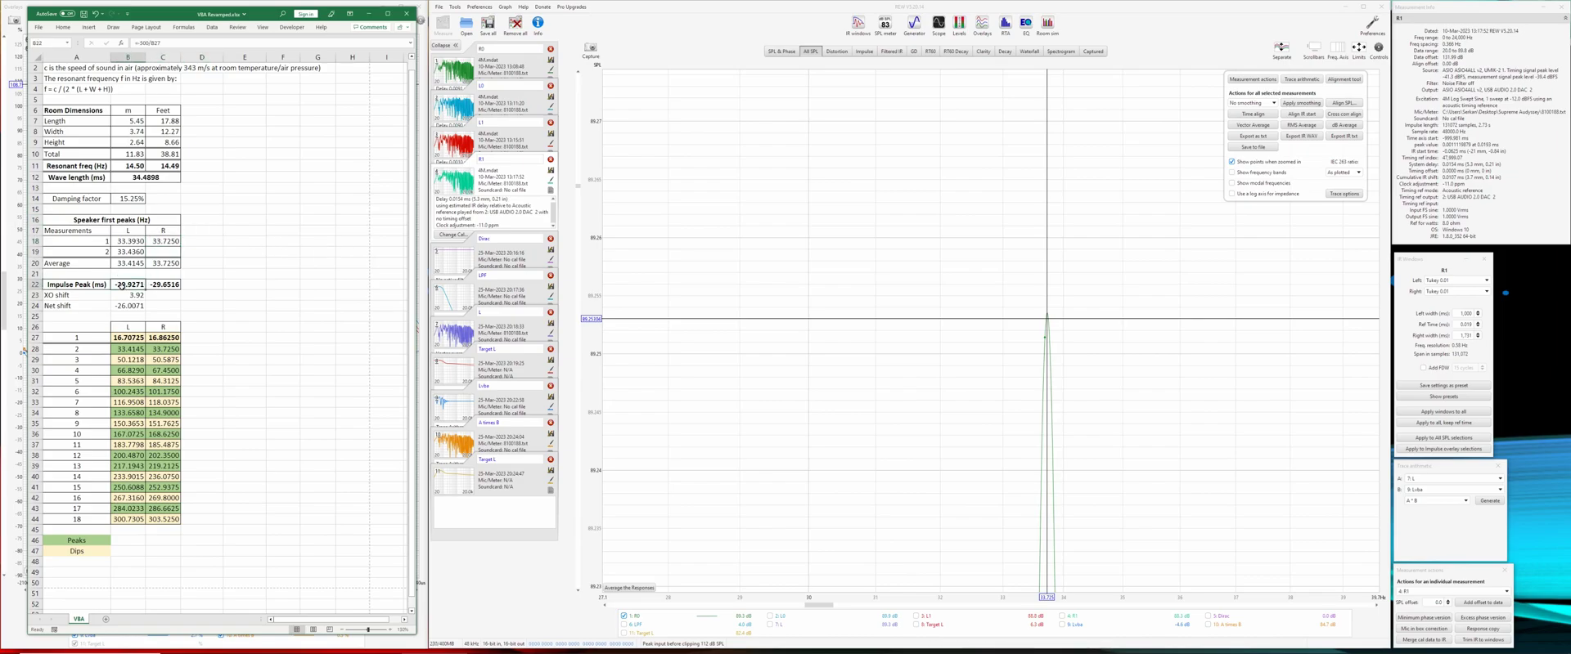
click(168, 285)
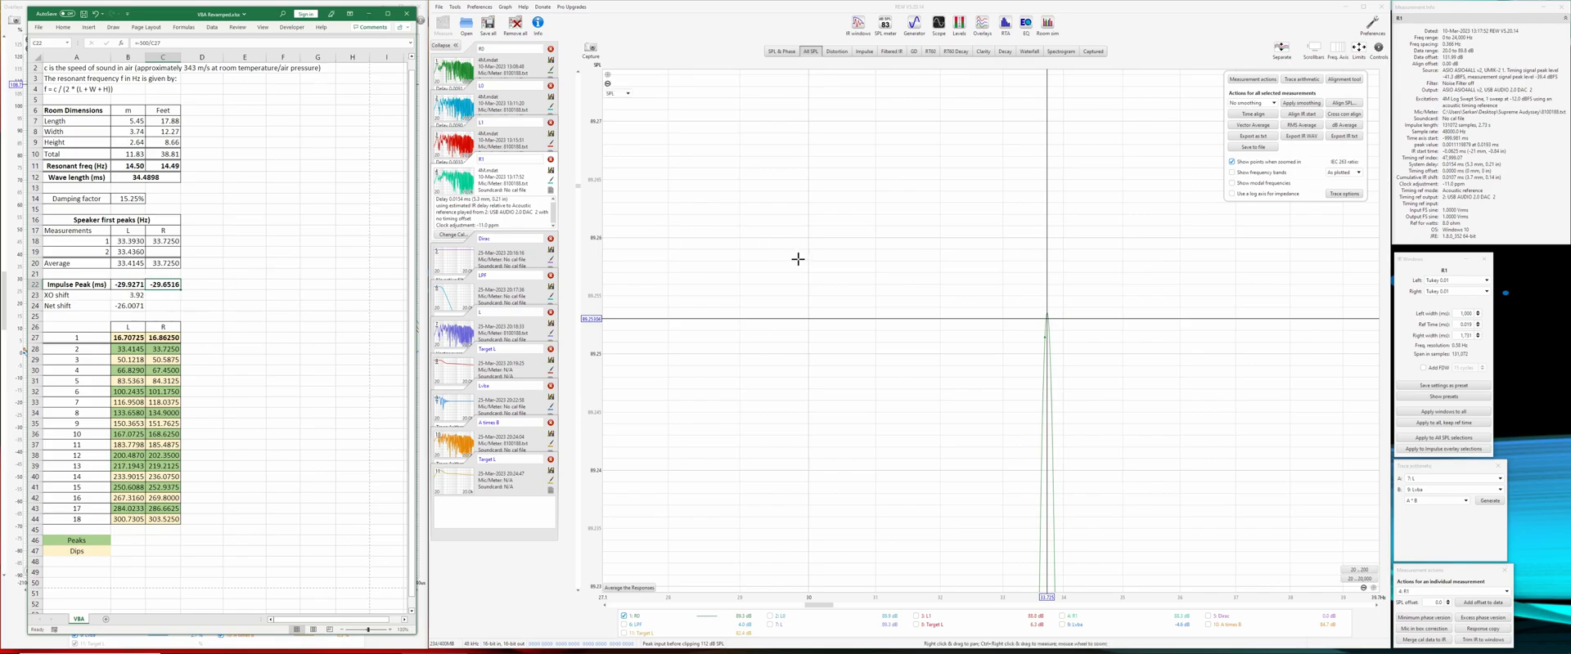
click(141, 283)
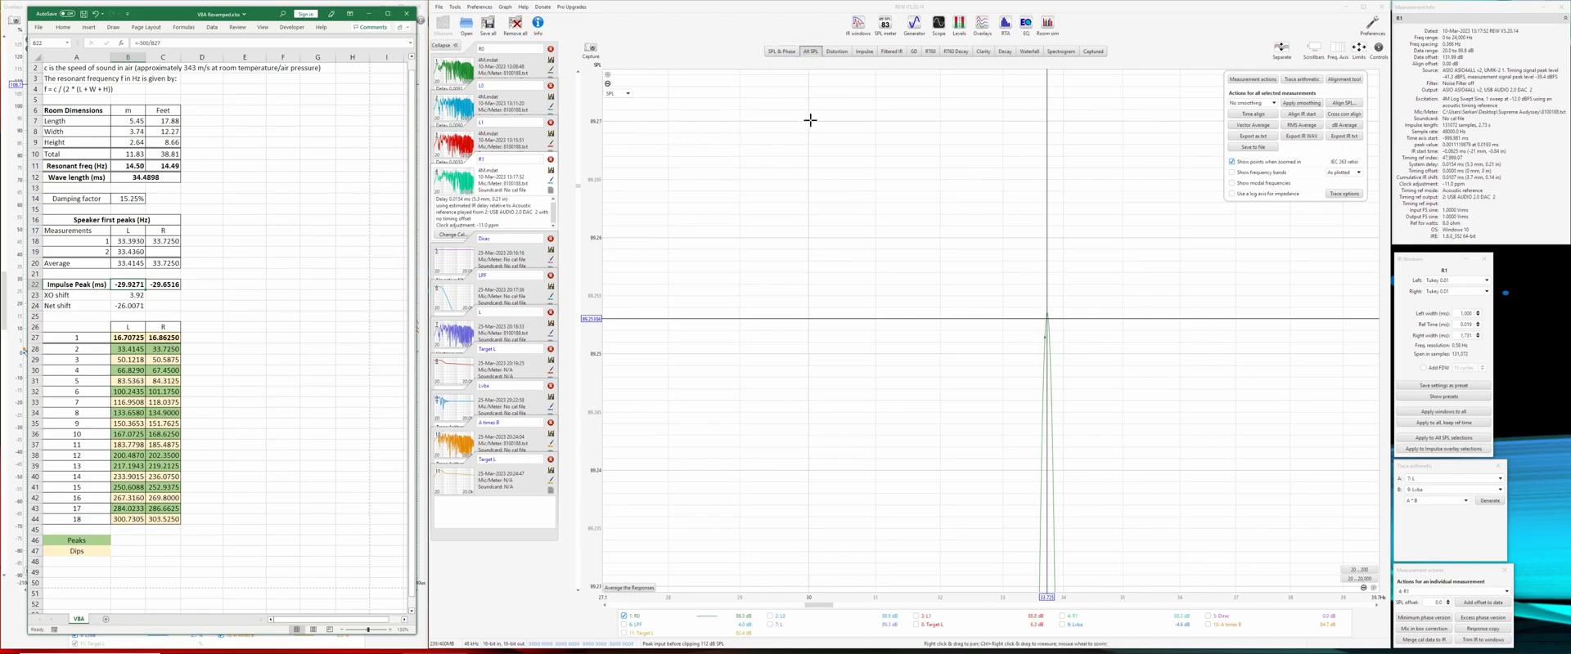
drag(809, 123, 810, 188)
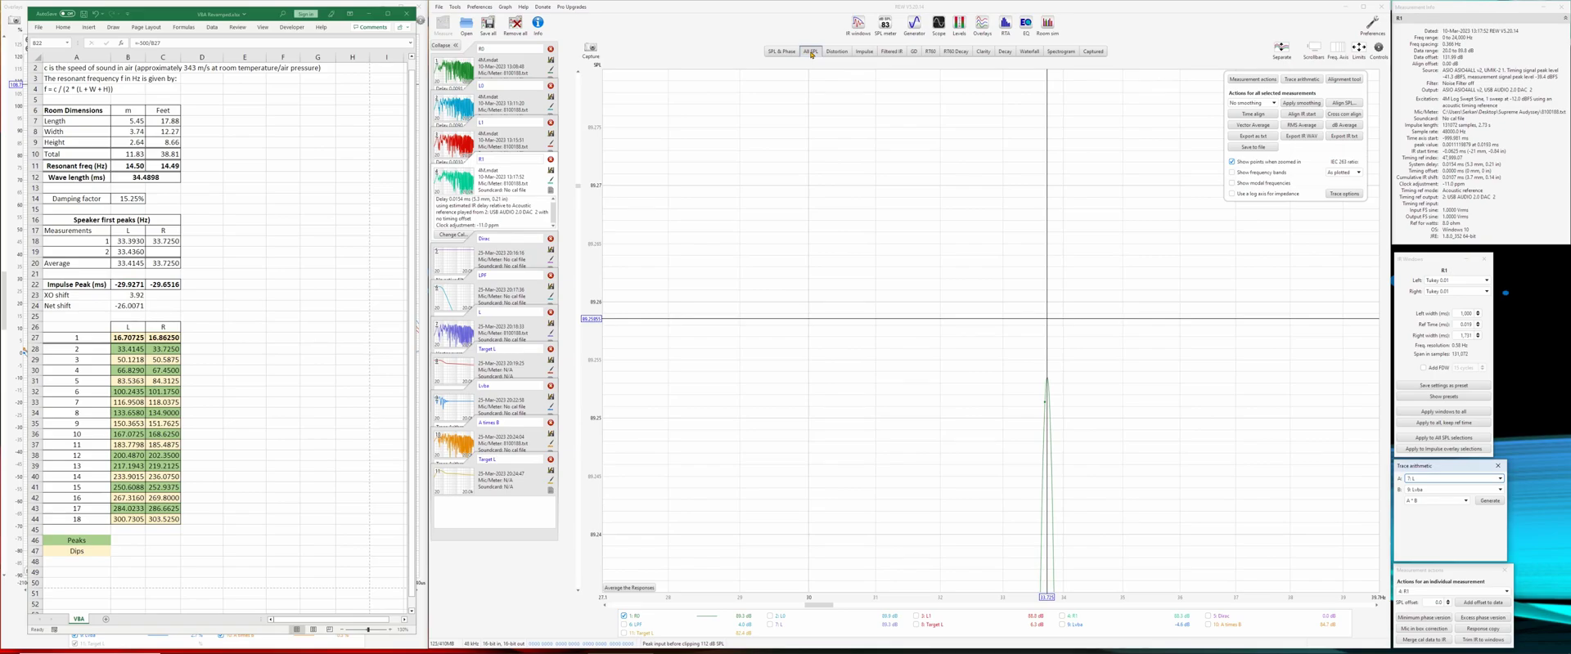